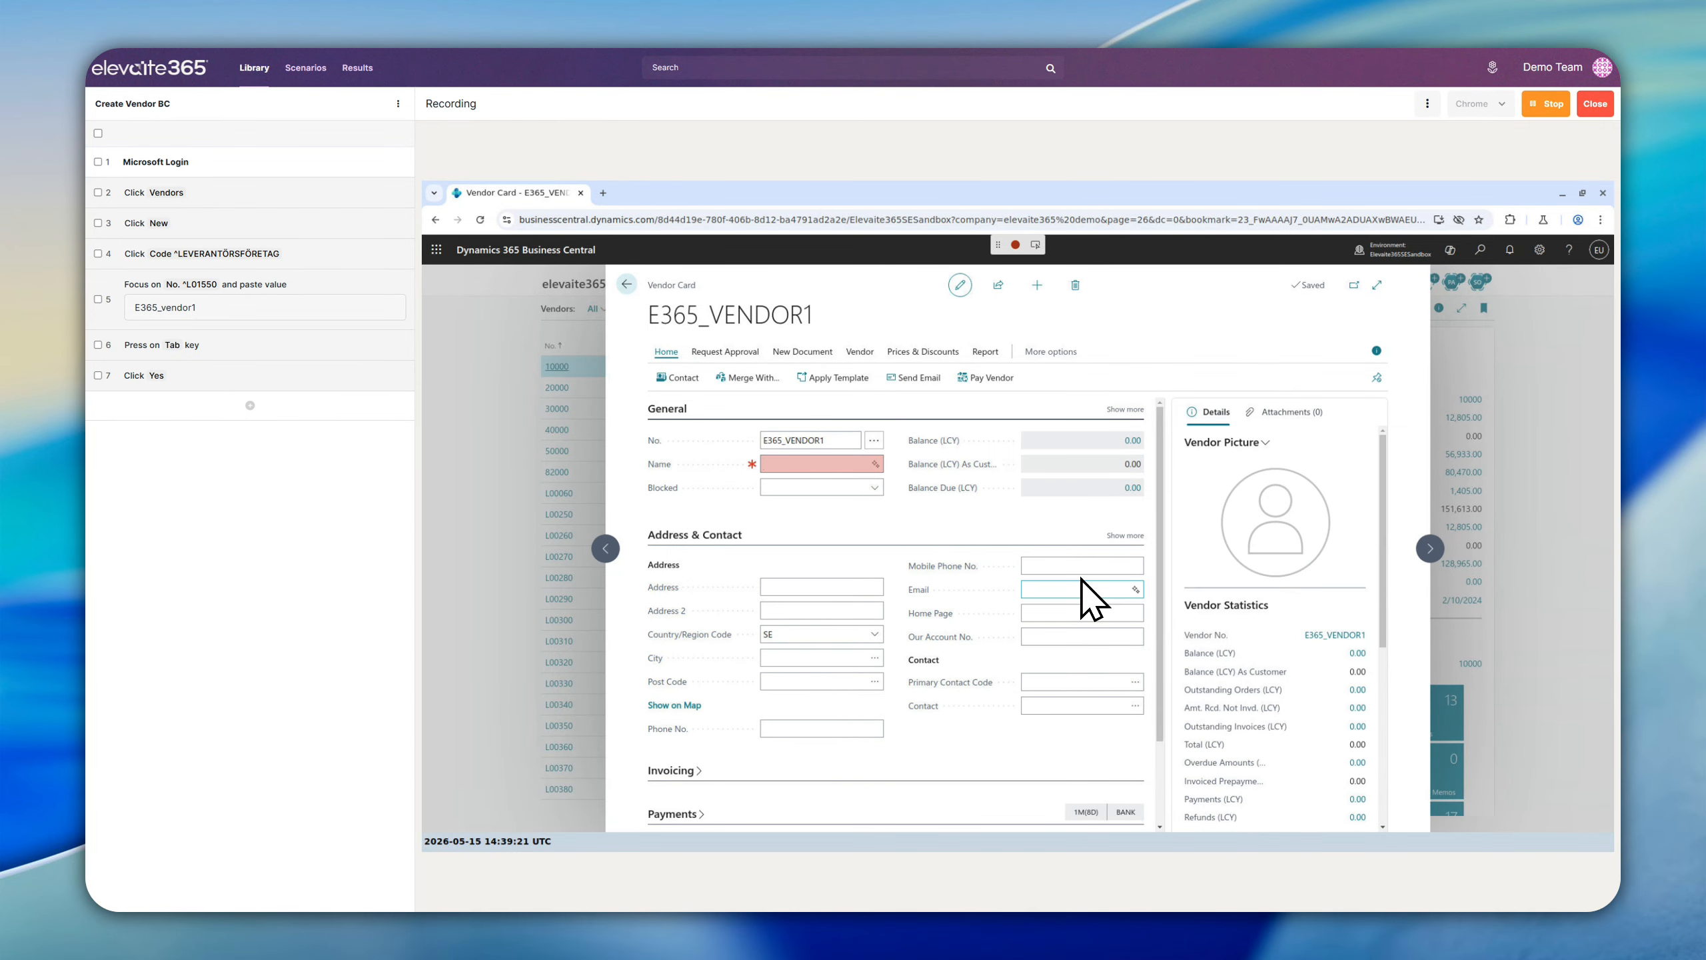
# Step: Enter E365_VENDOR1 as the vendor's name on the vendor card and pause the recorder
pyautogui.write('E')
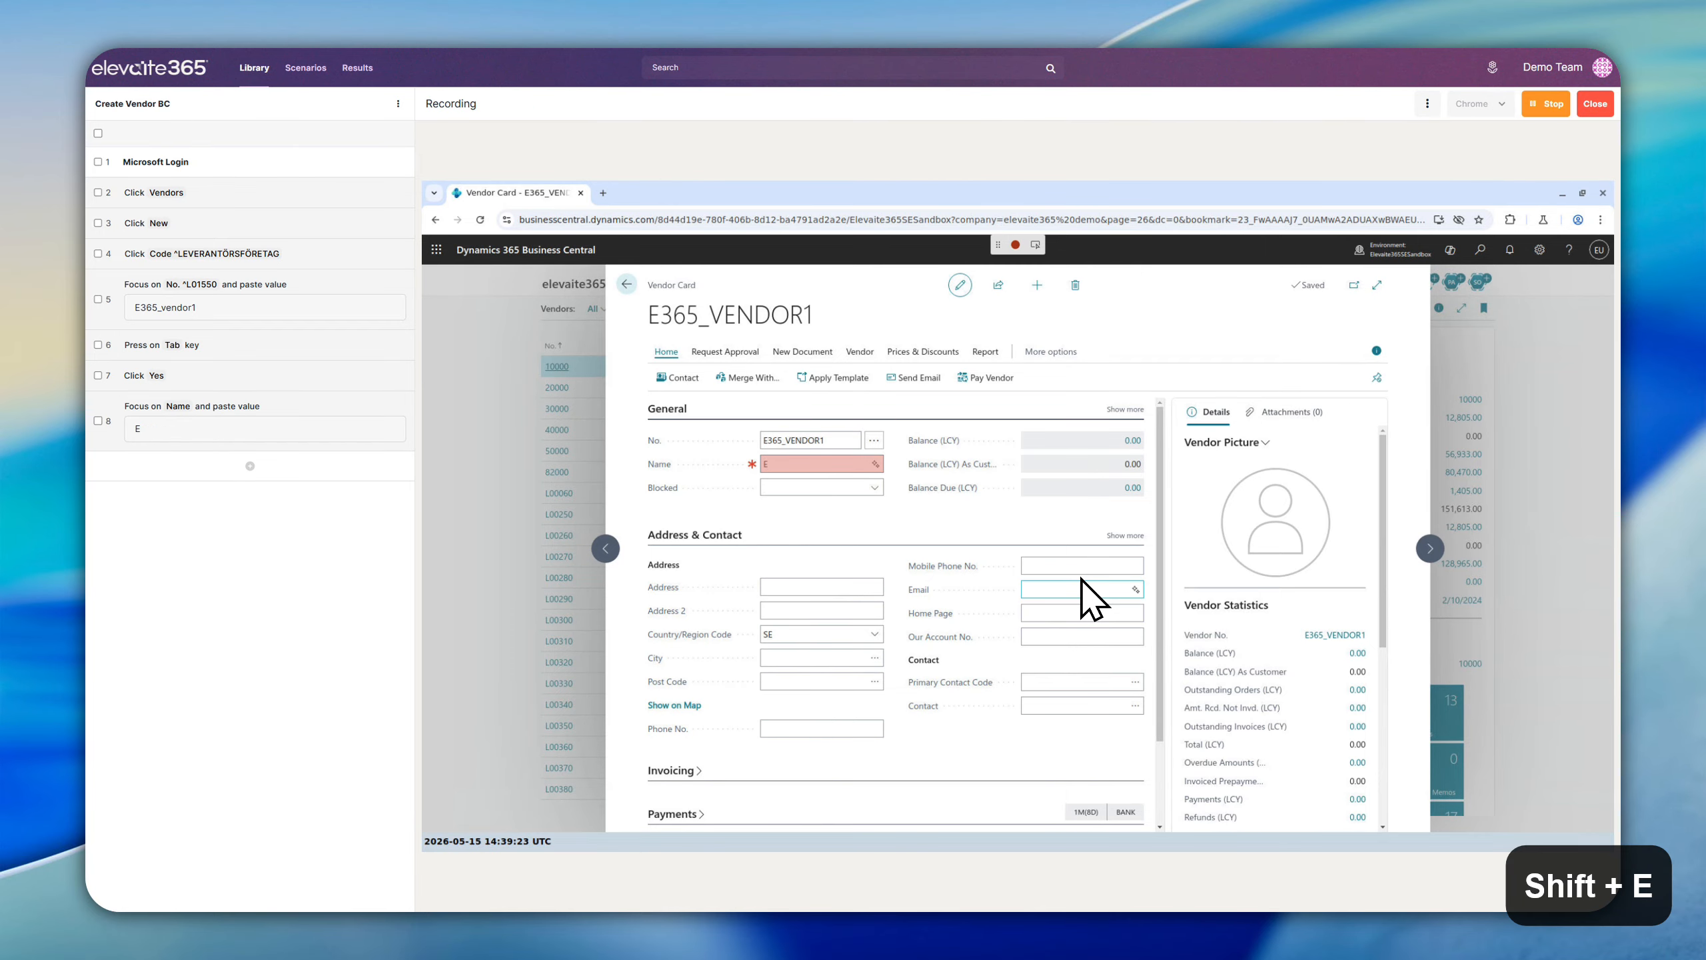
pyautogui.write('365_')
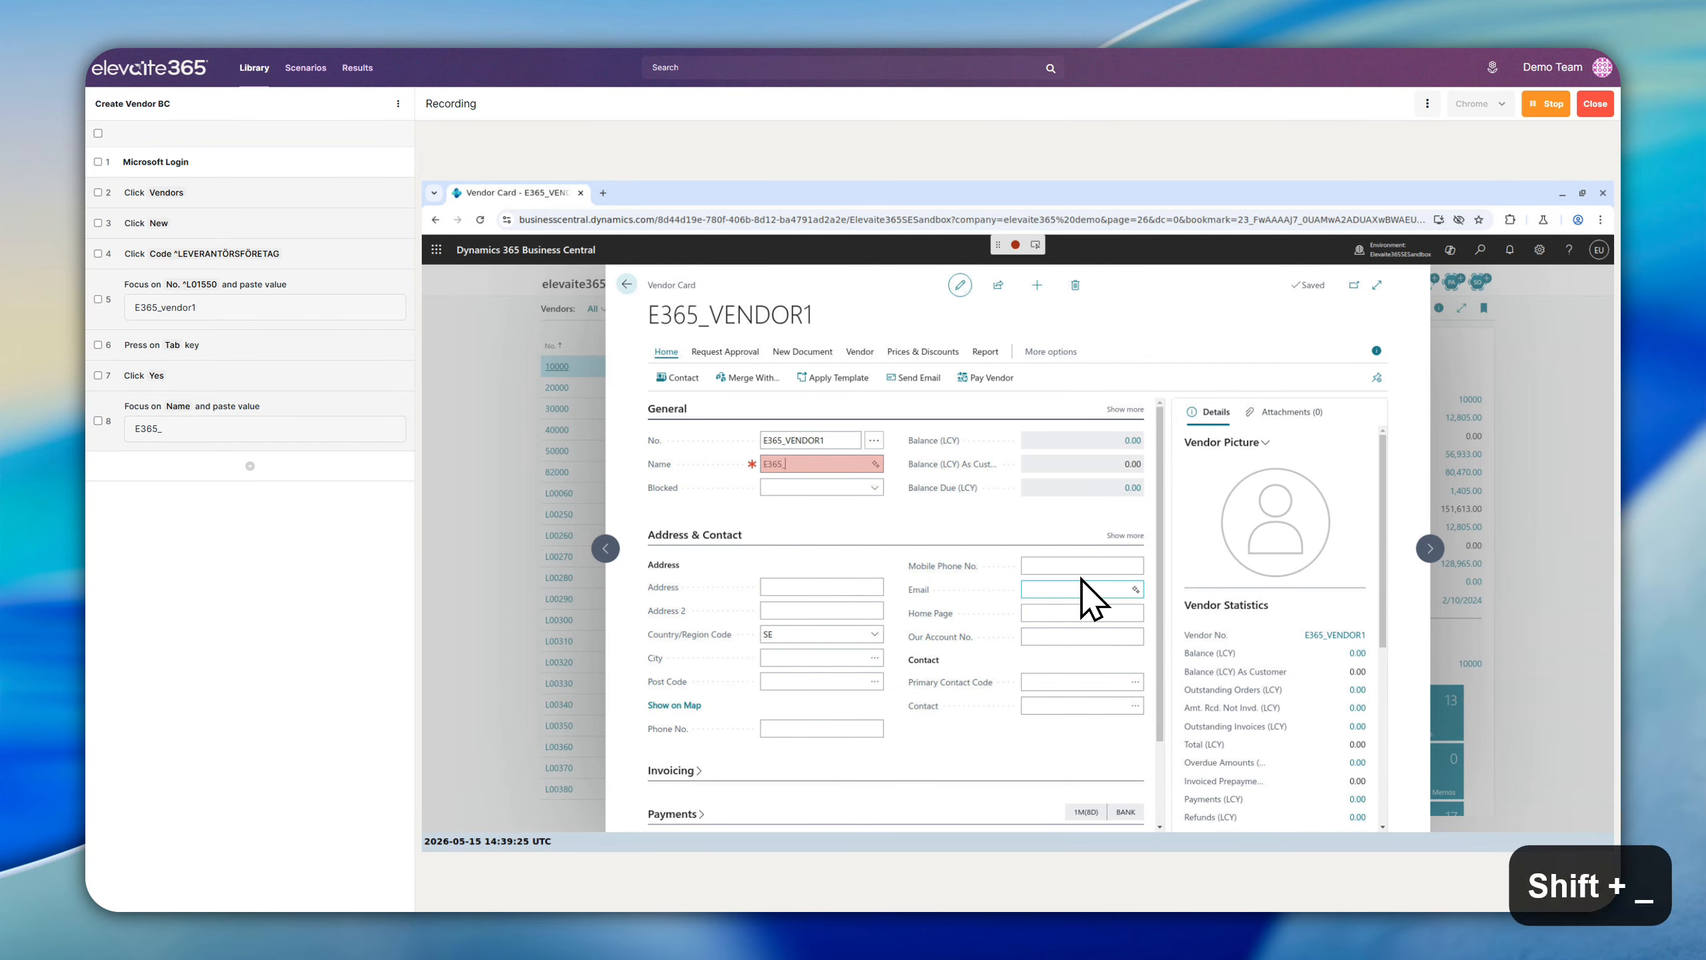
pyautogui.write('Vendor')
pyautogui.press('BackSpace')
pyautogui.press('BackSpace')
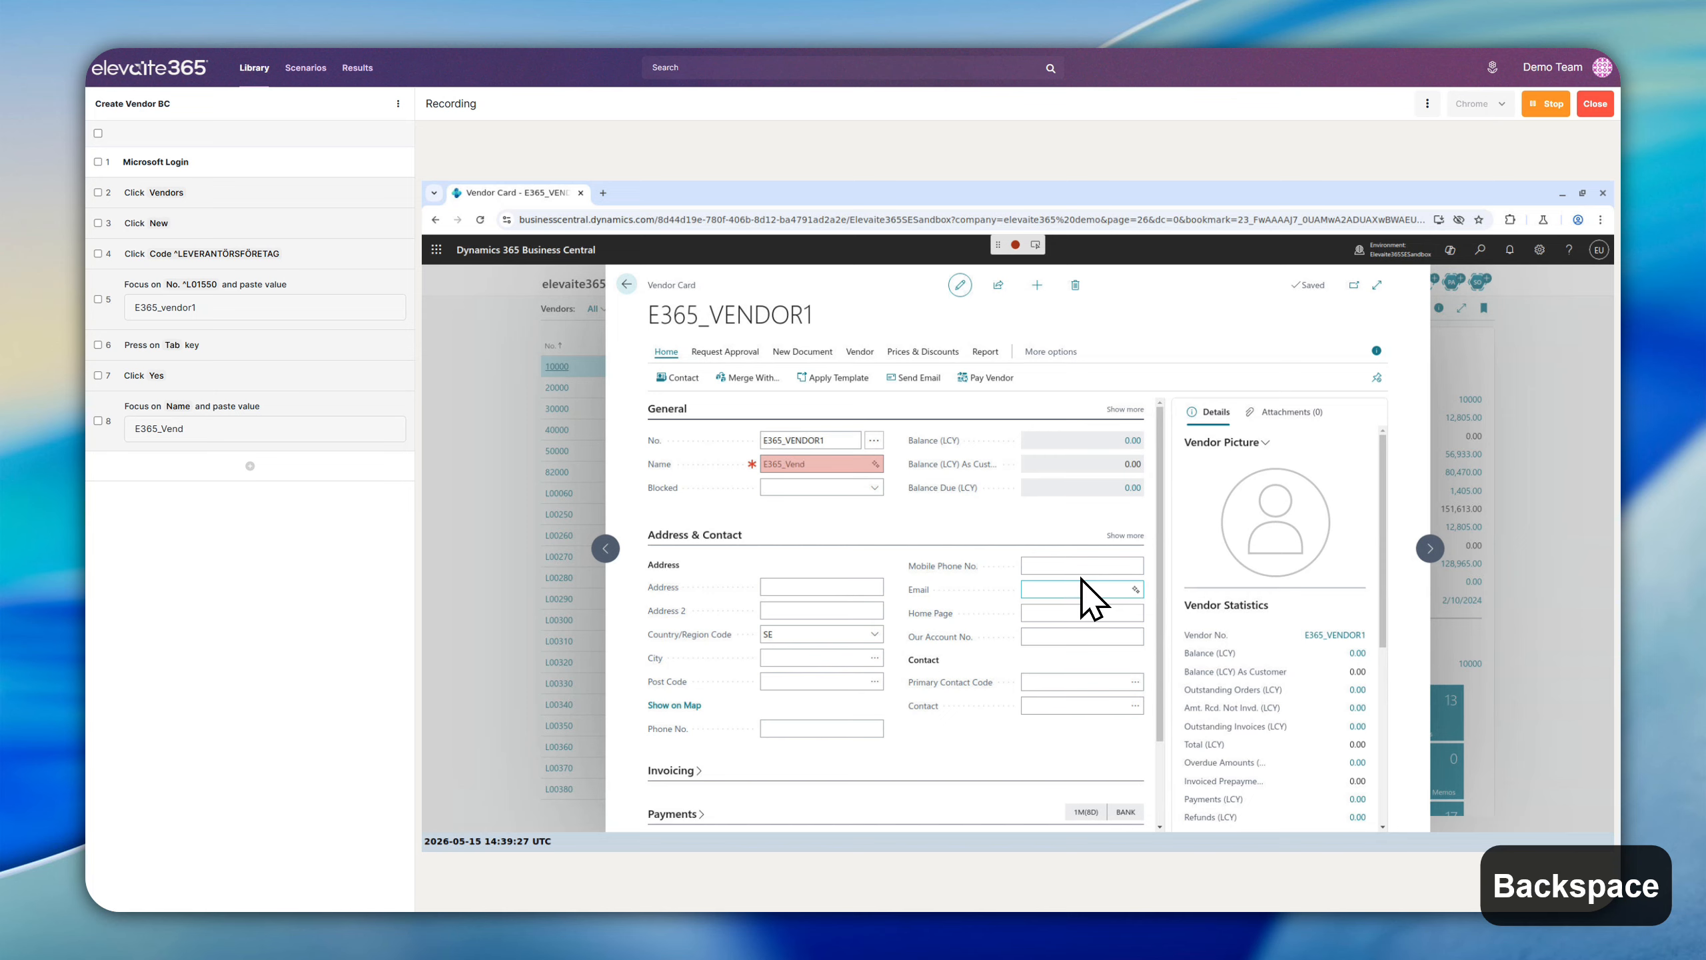
pyautogui.press('BackSpace')
pyautogui.write('EN')
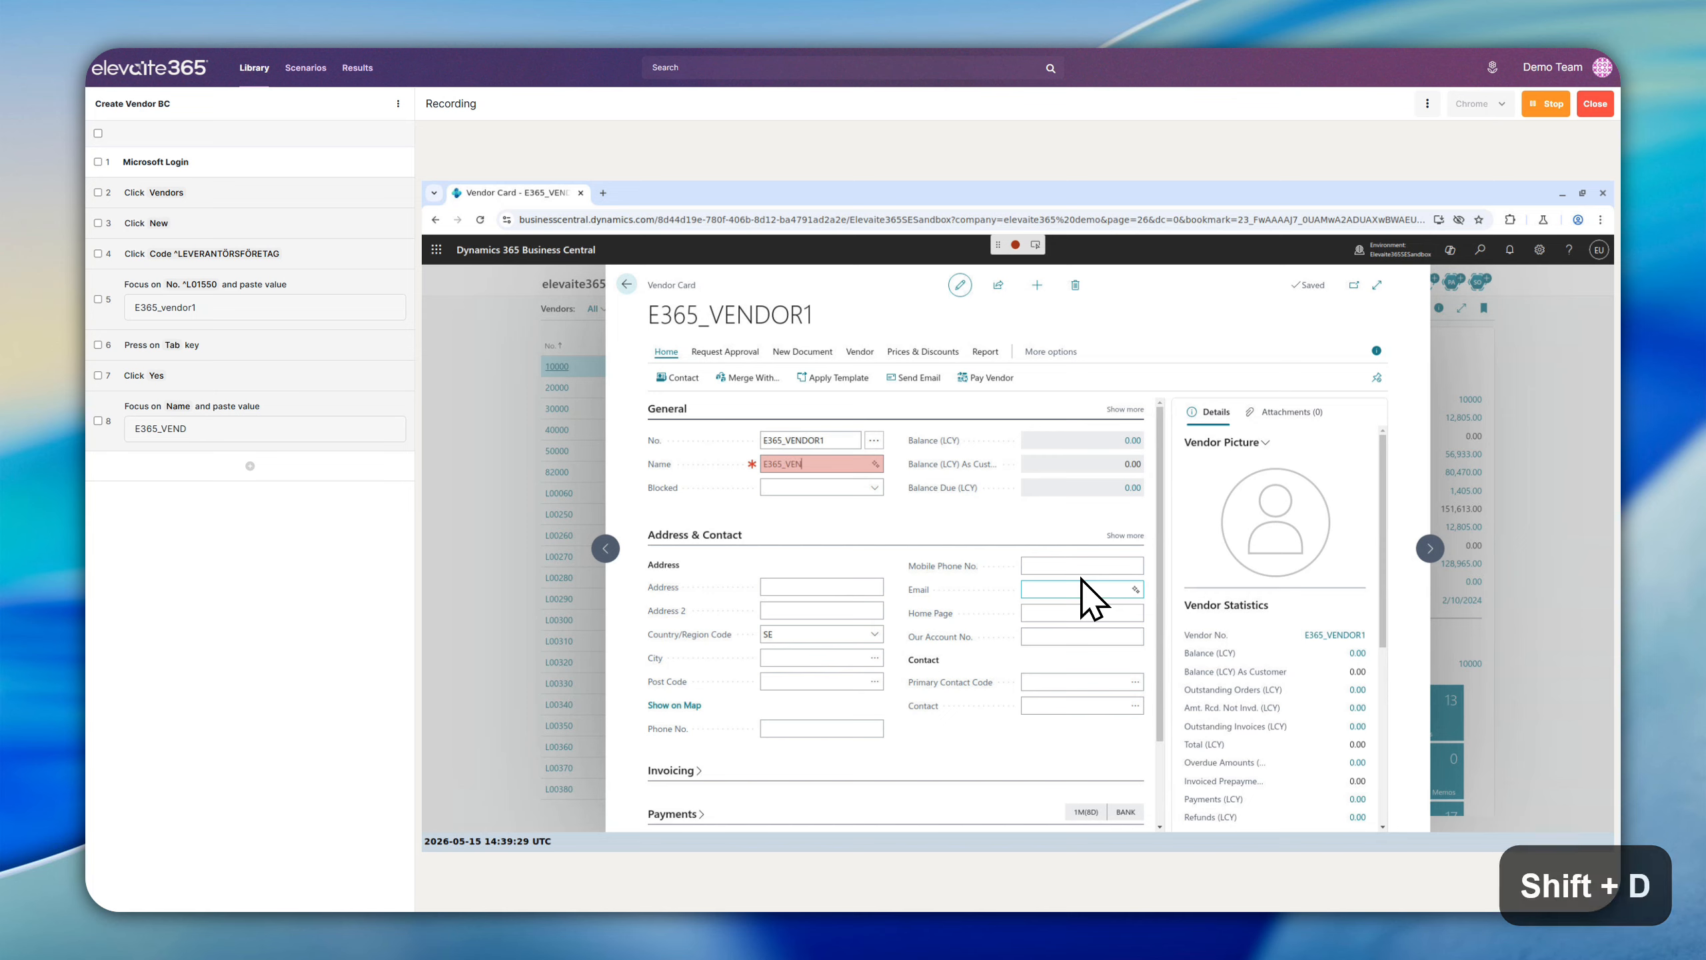
pyautogui.write('DOR1')
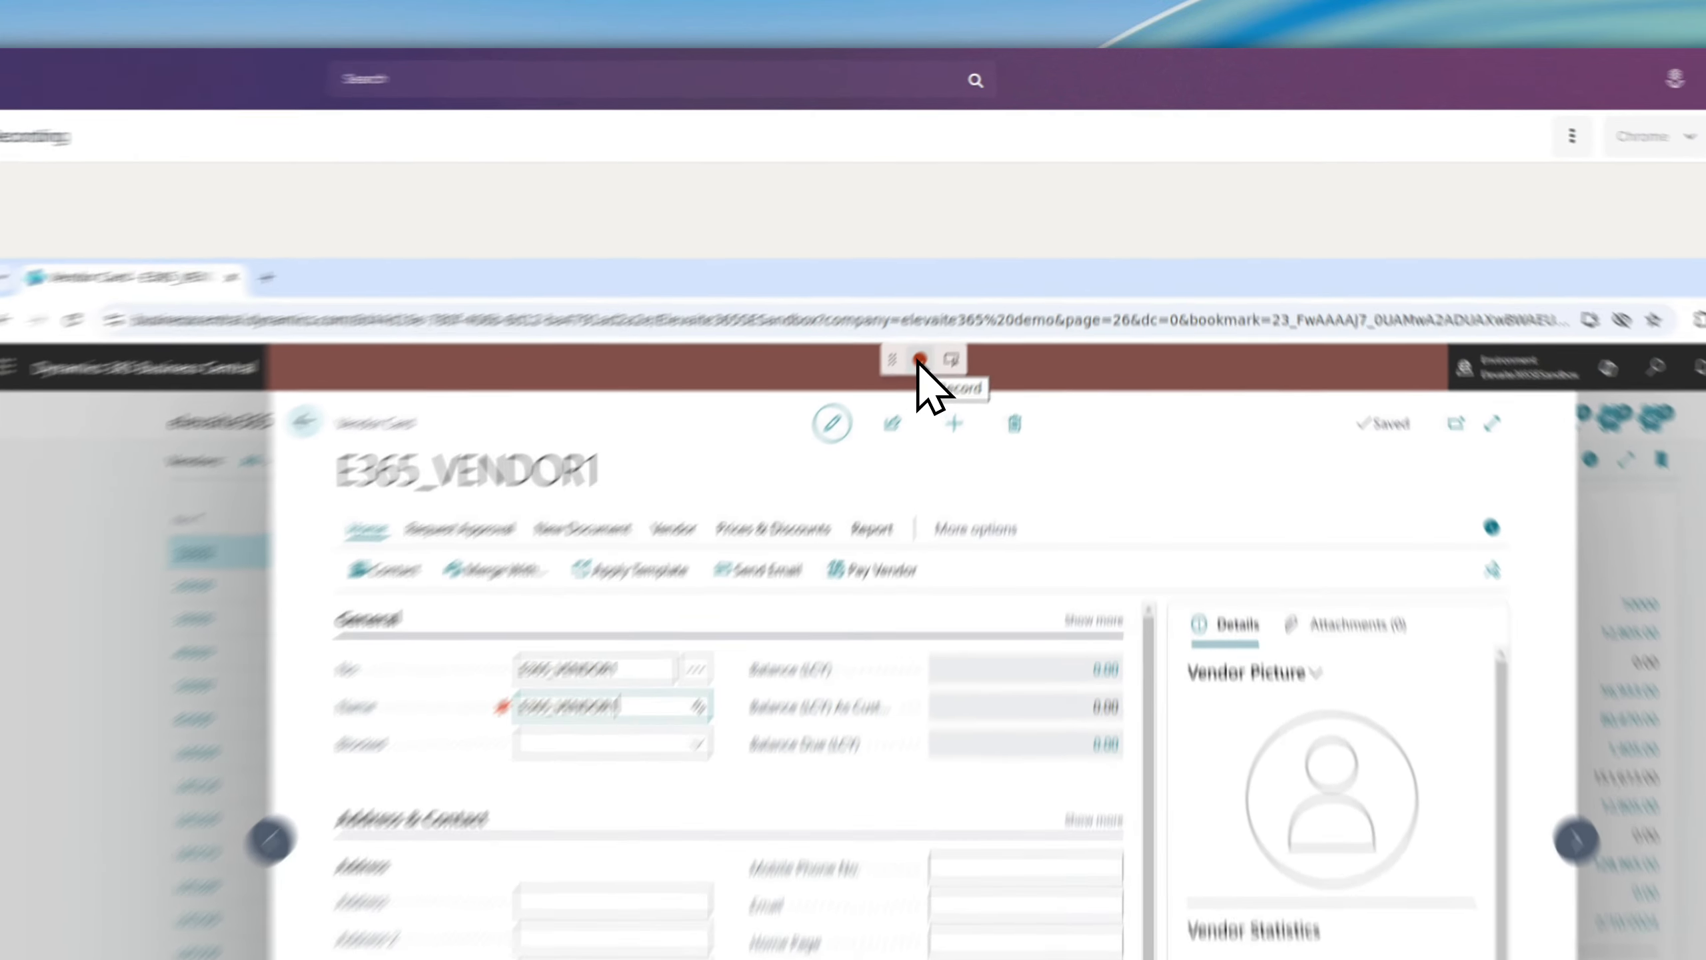
pyautogui.click(1015, 245)
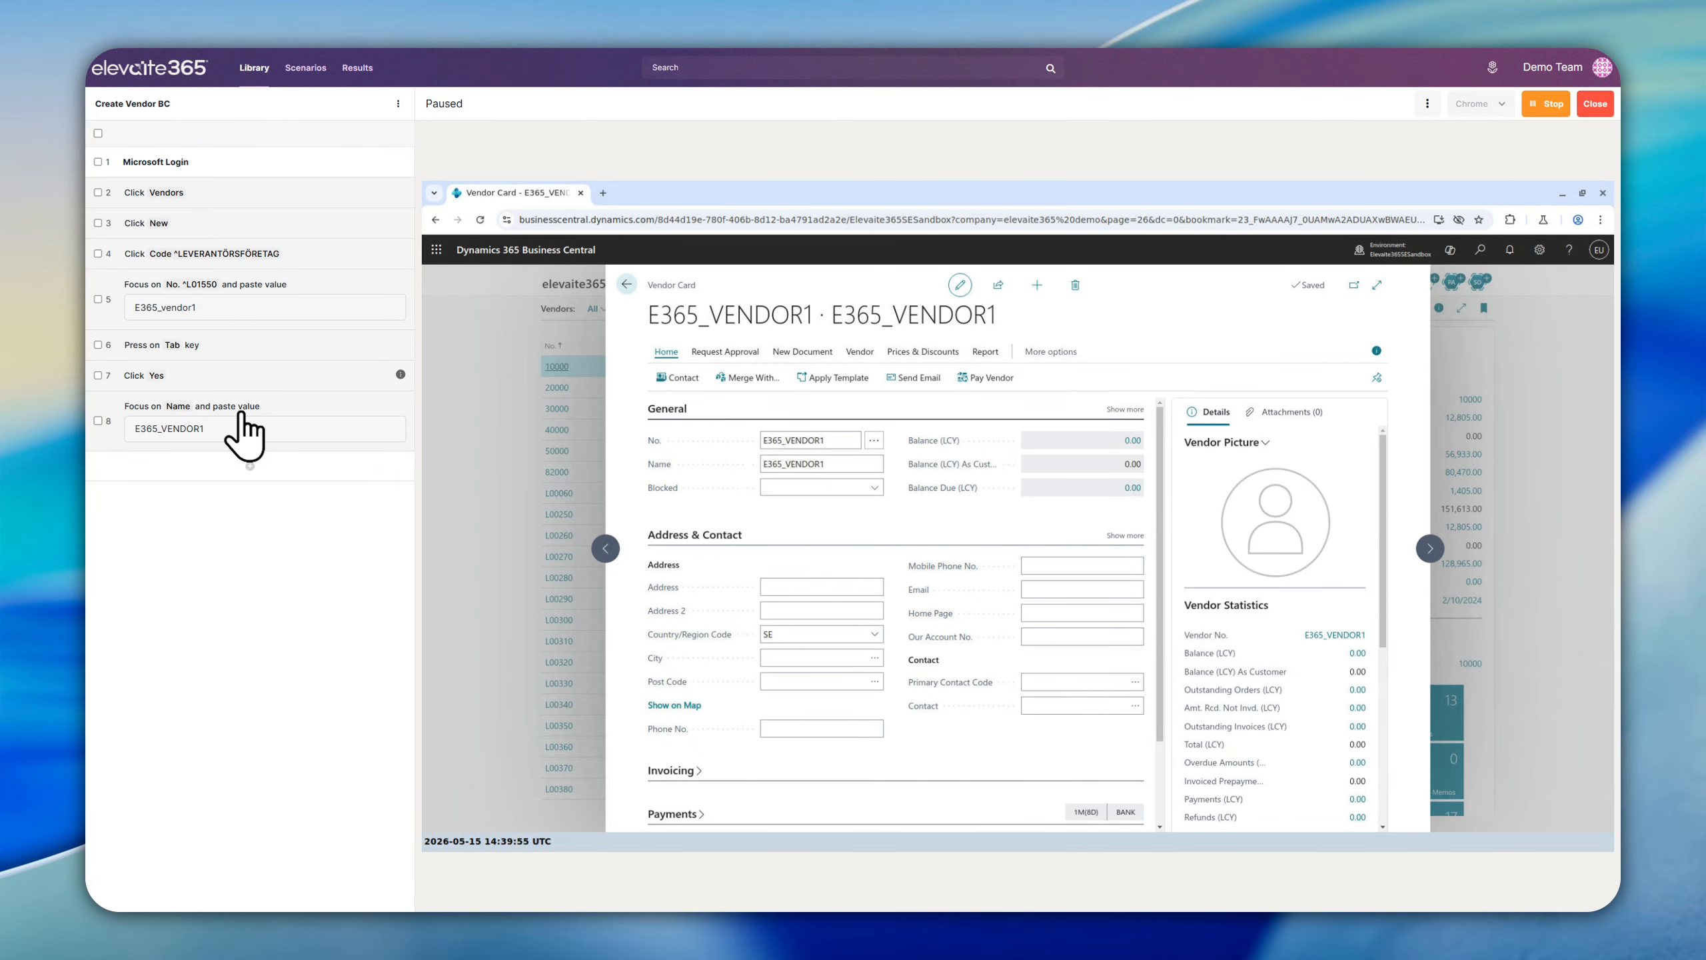
pyautogui.click(156, 306)
pyautogui.click(226, 407)
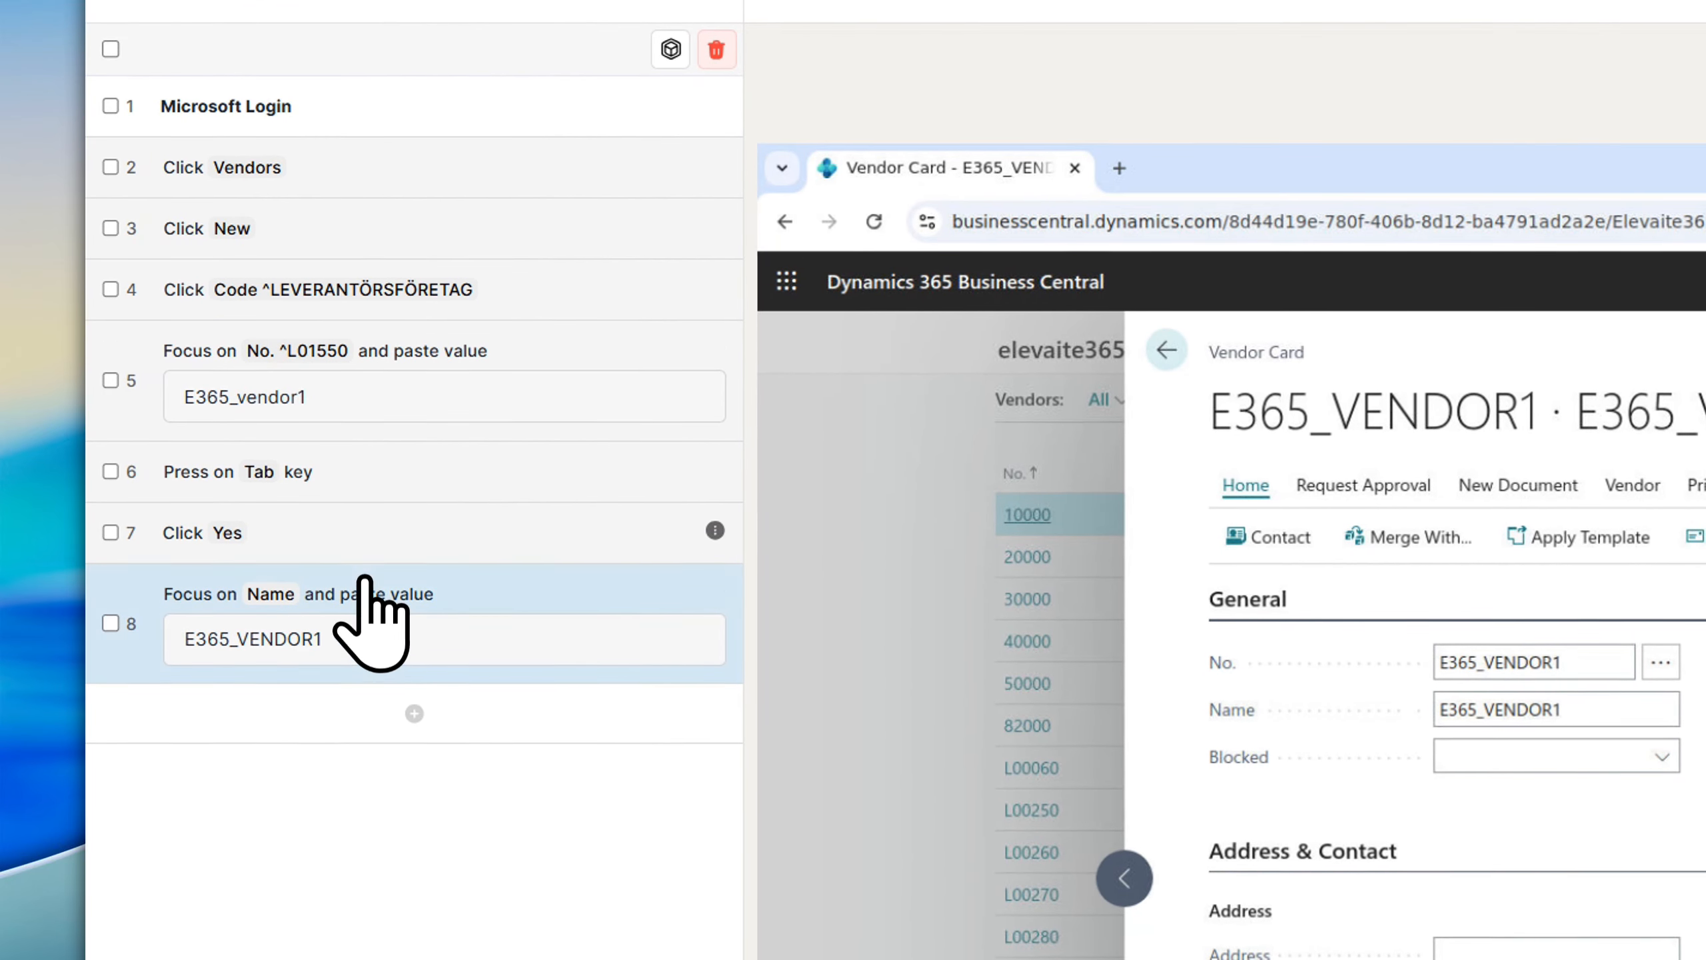
pyautogui.click(370, 377)
pyautogui.click(379, 604)
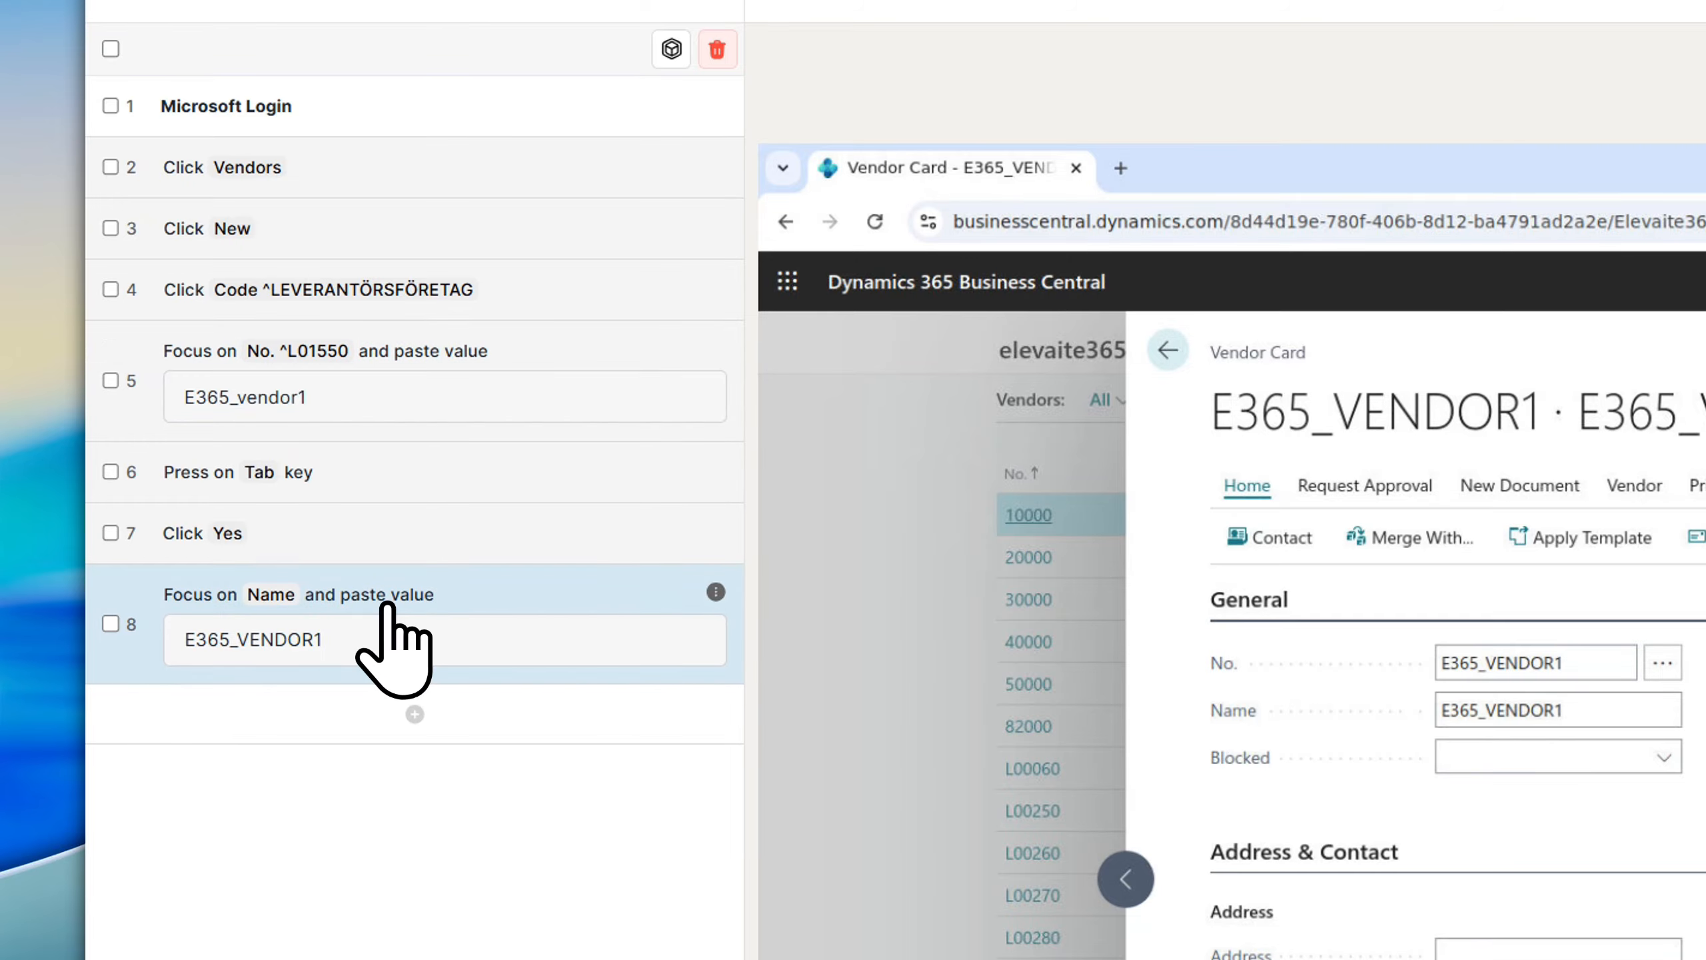
# Step: Cut the paste value E365_vendor1 from the parameters of the vendor No. step and open the variable list for it
pyautogui.click(362, 367)
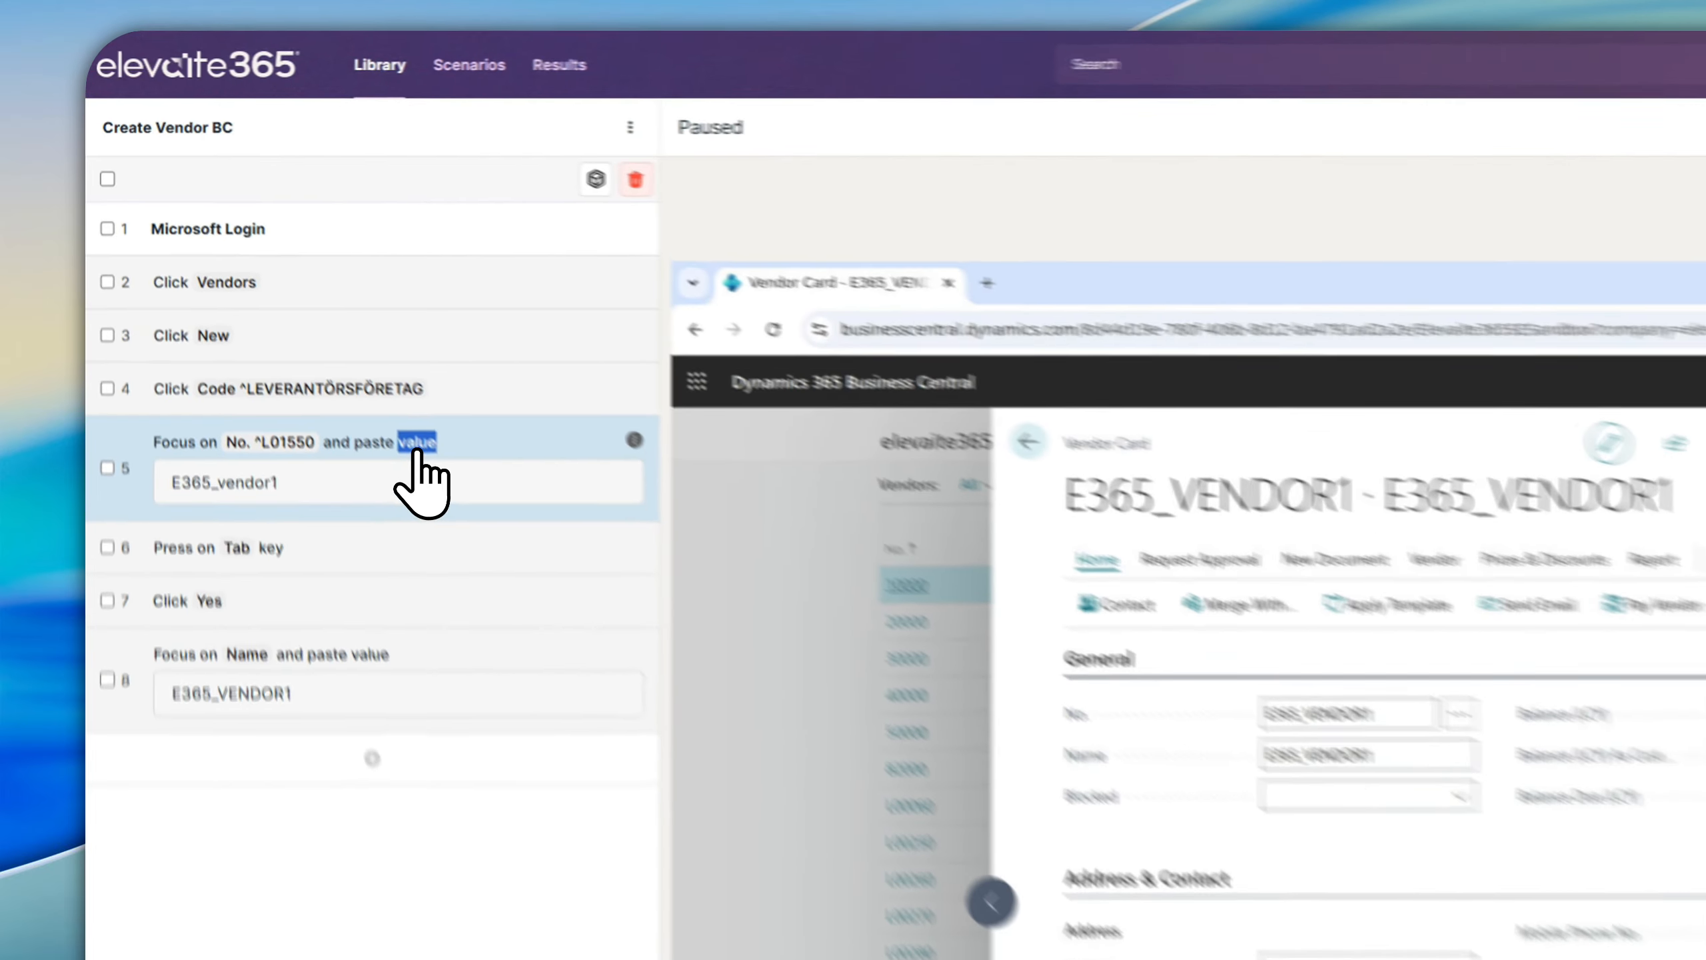
pyautogui.click(275, 310)
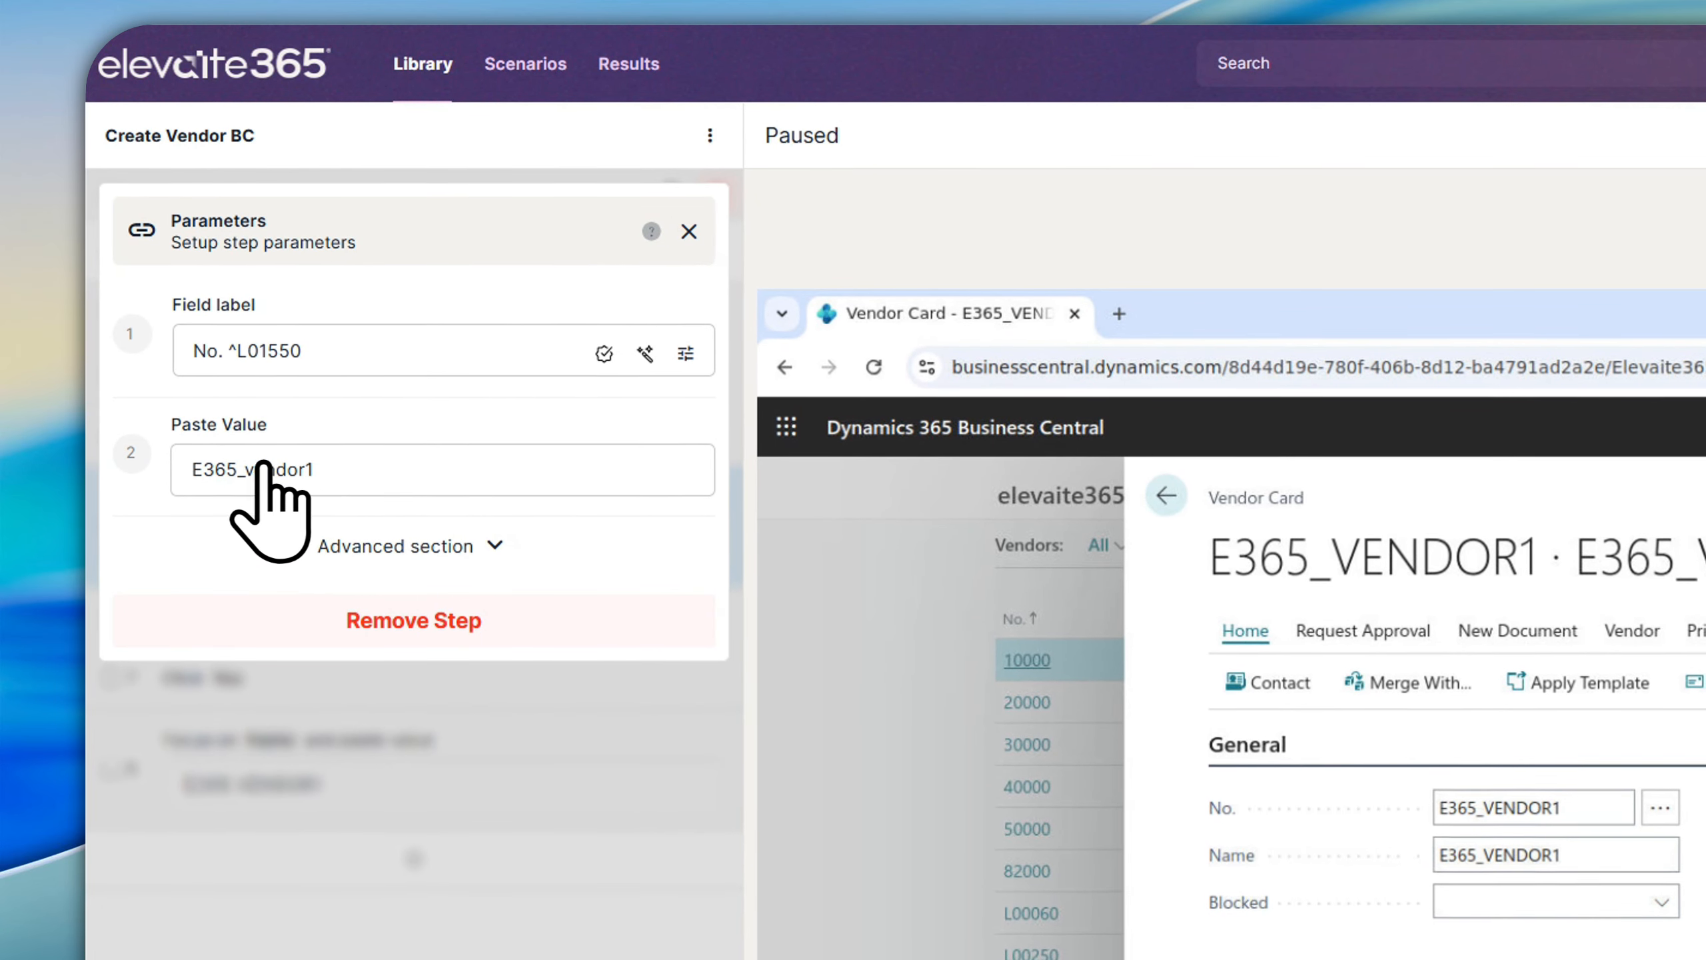
pyautogui.doubleClick(209, 470)
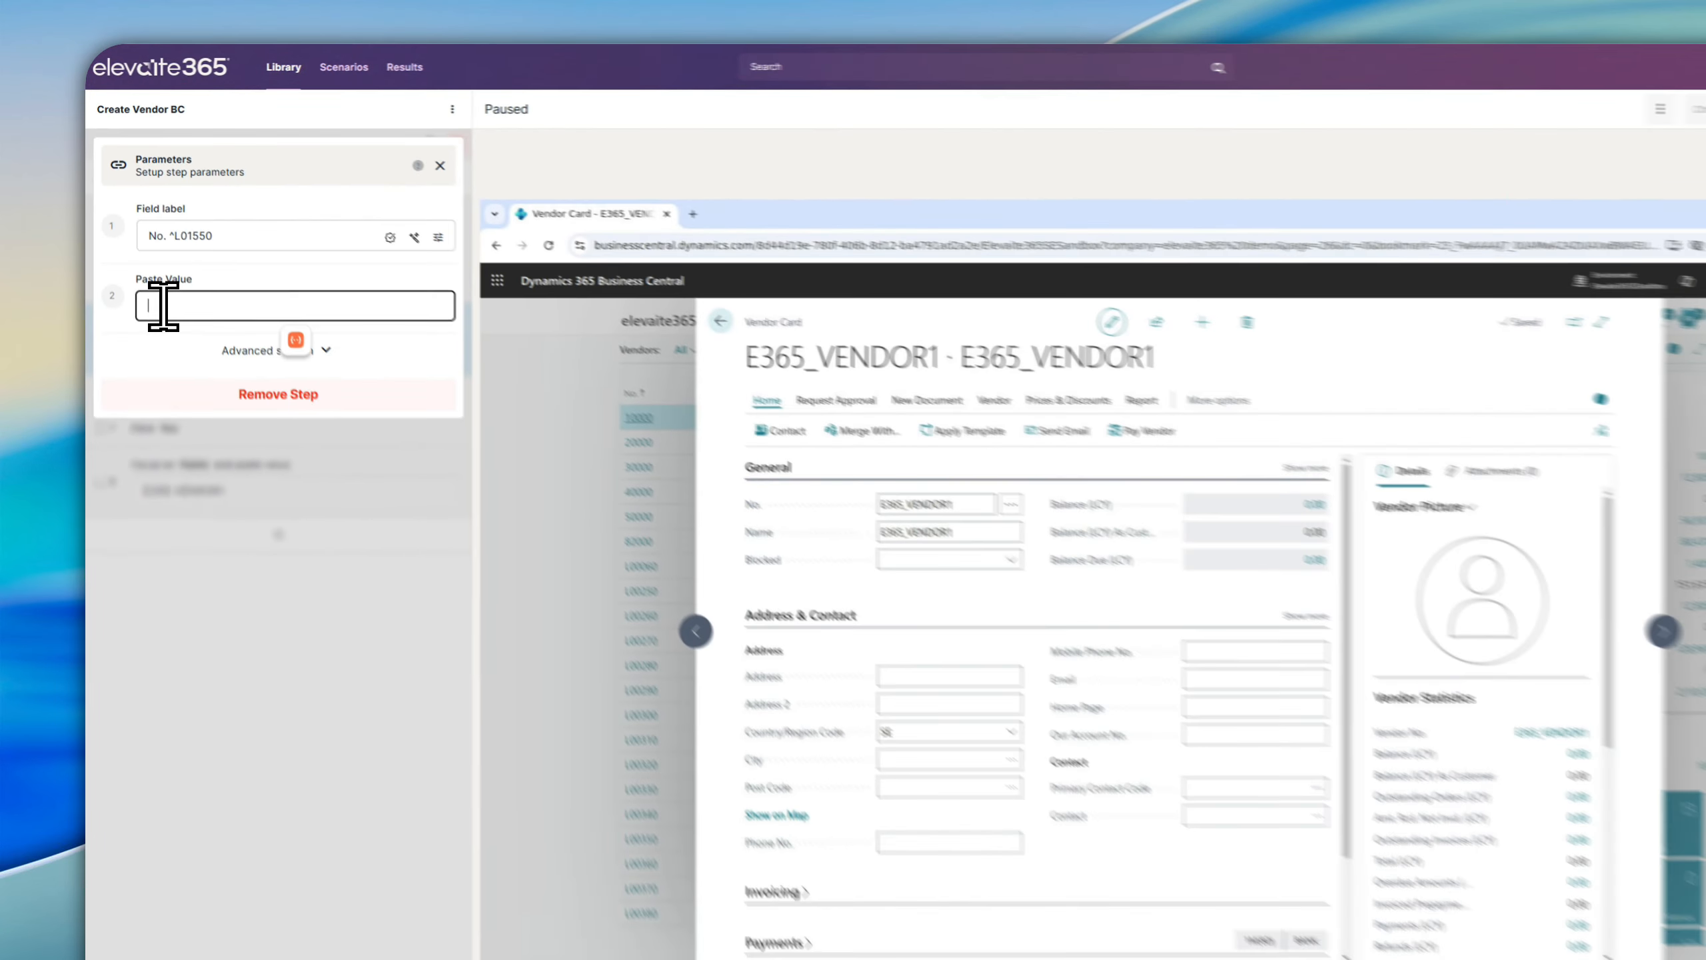
pyautogui.hotkey('ctrl', 'x')
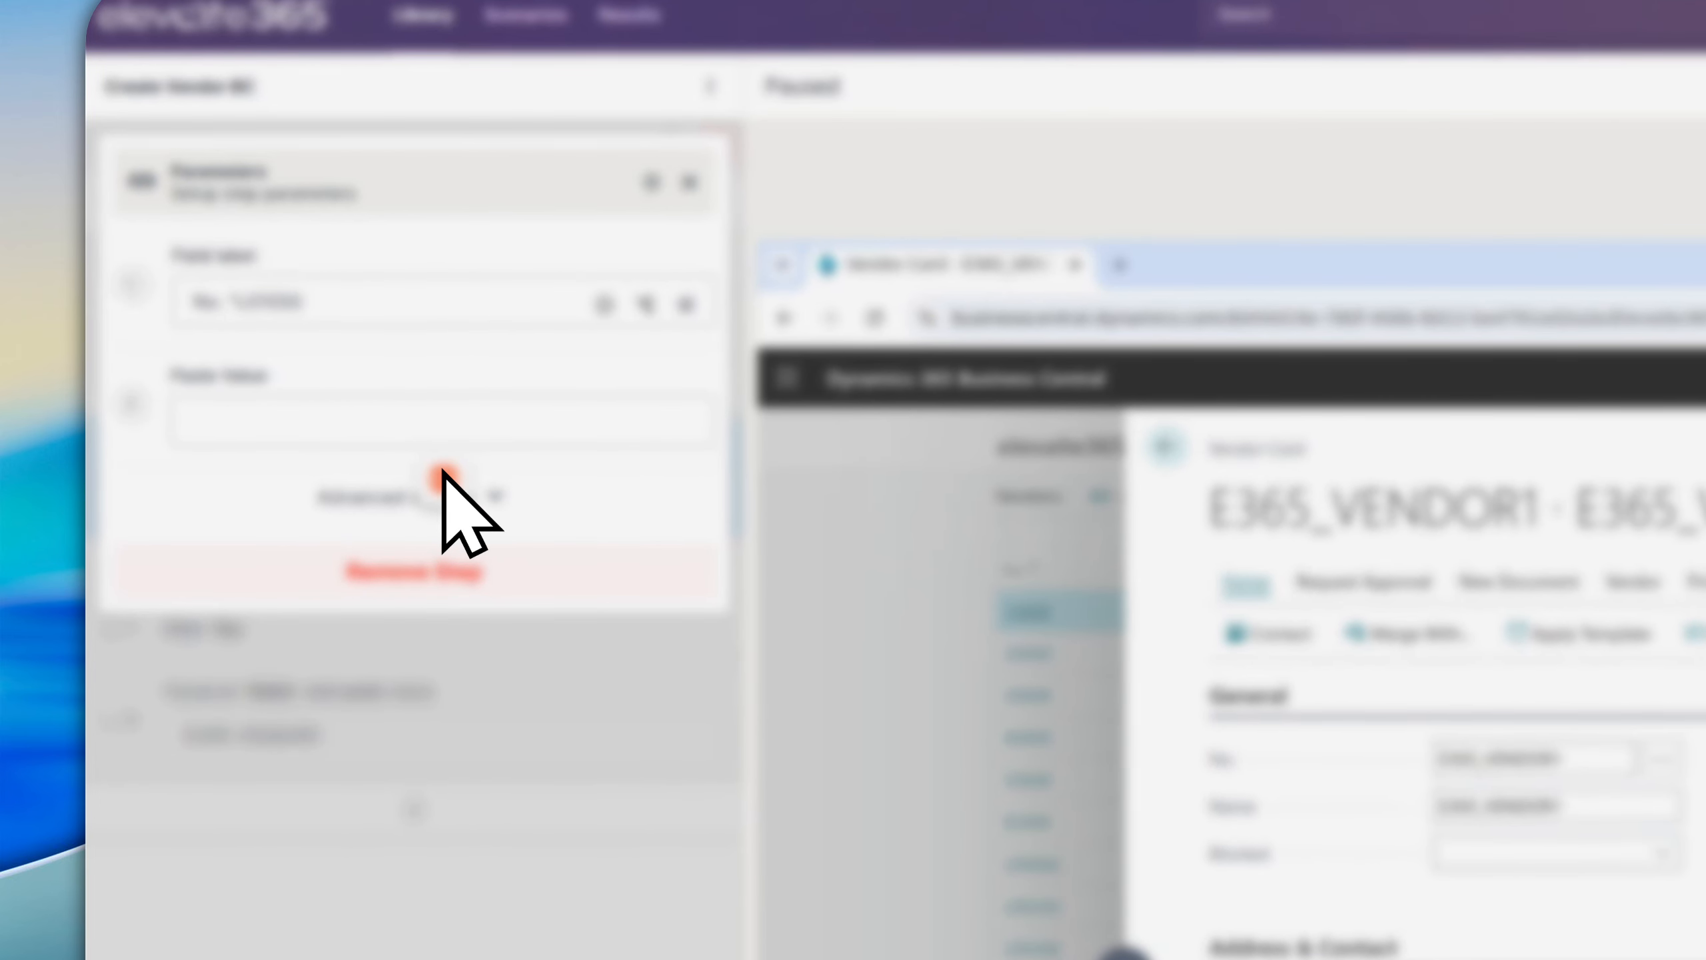
pyautogui.click(444, 477)
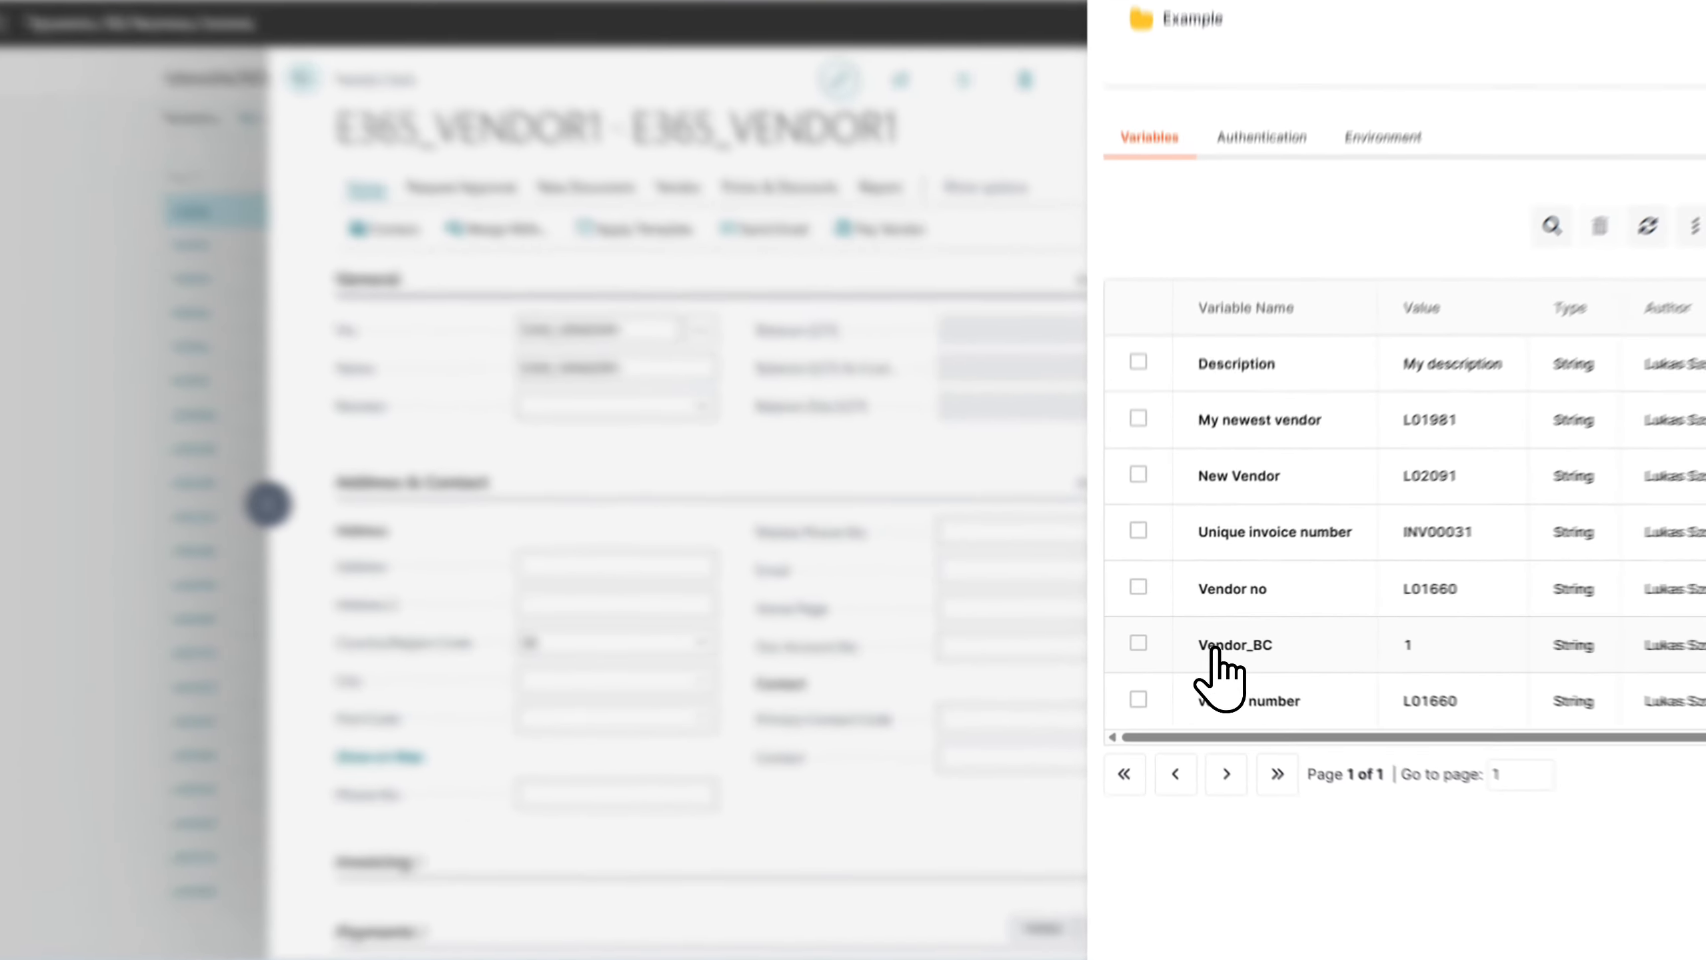
# Step: Set the value of the Vendor_BC variable to the copied text E365_vendor1 and save it
pyautogui.click(1187, 635)
pyautogui.moveTo(520, 358); pyautogui.dragTo(403, 342)
pyautogui.hotkey('ctrl', 'v')
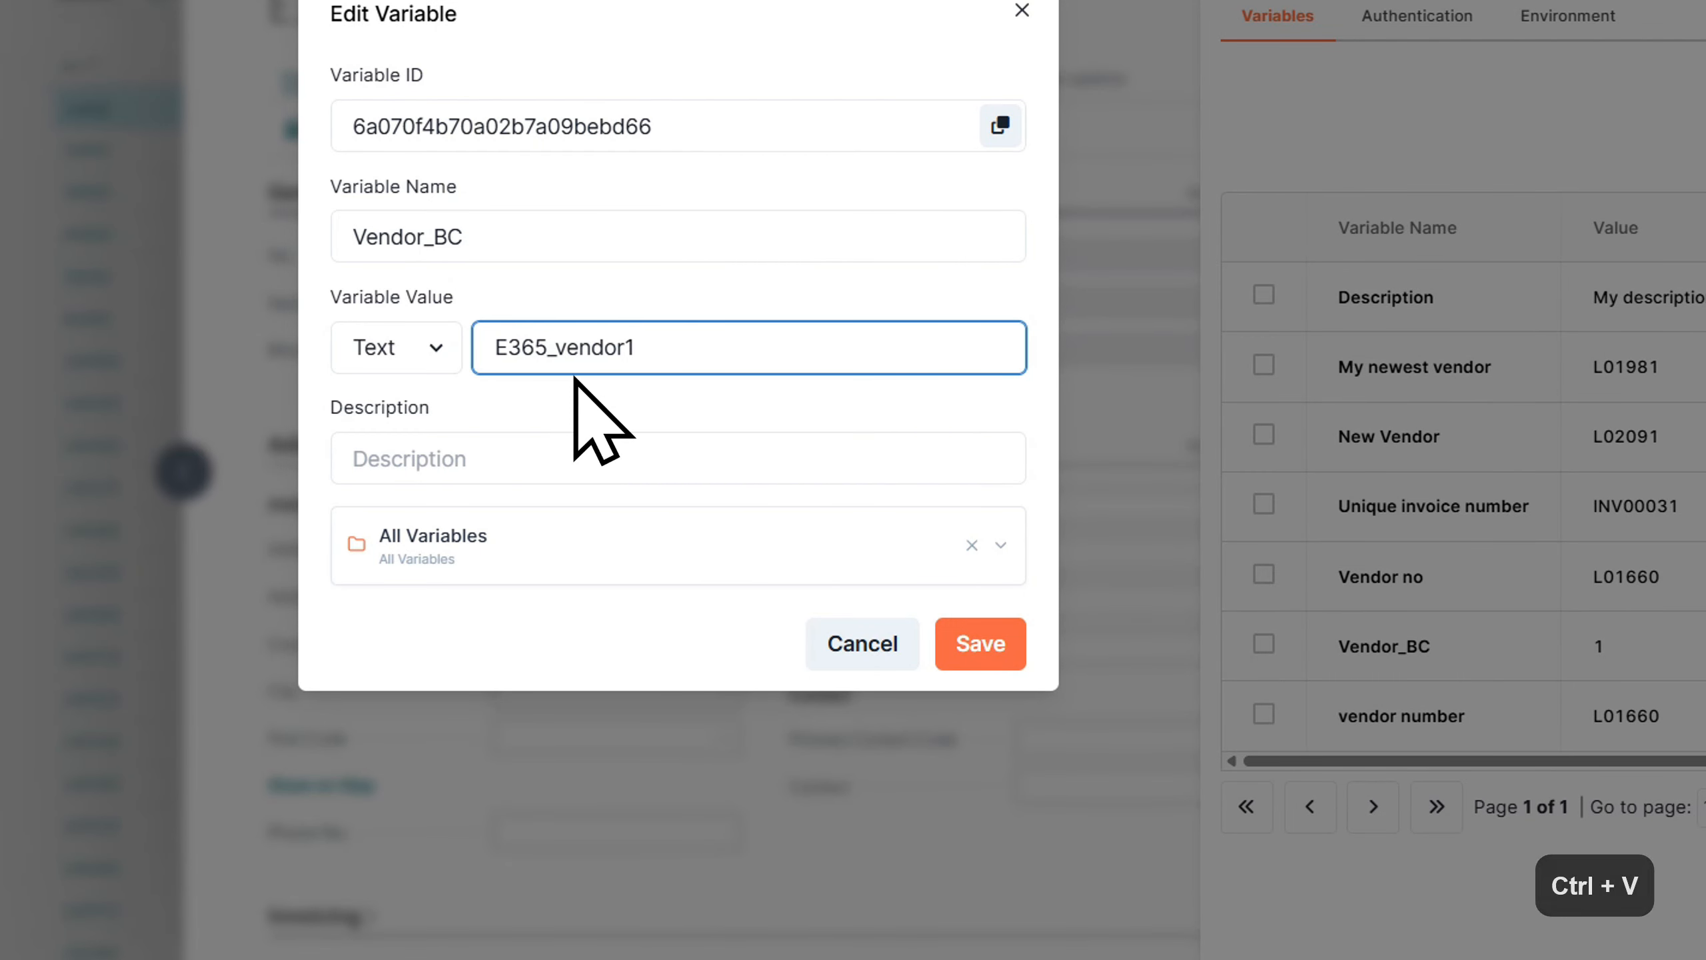
pyautogui.click(971, 655)
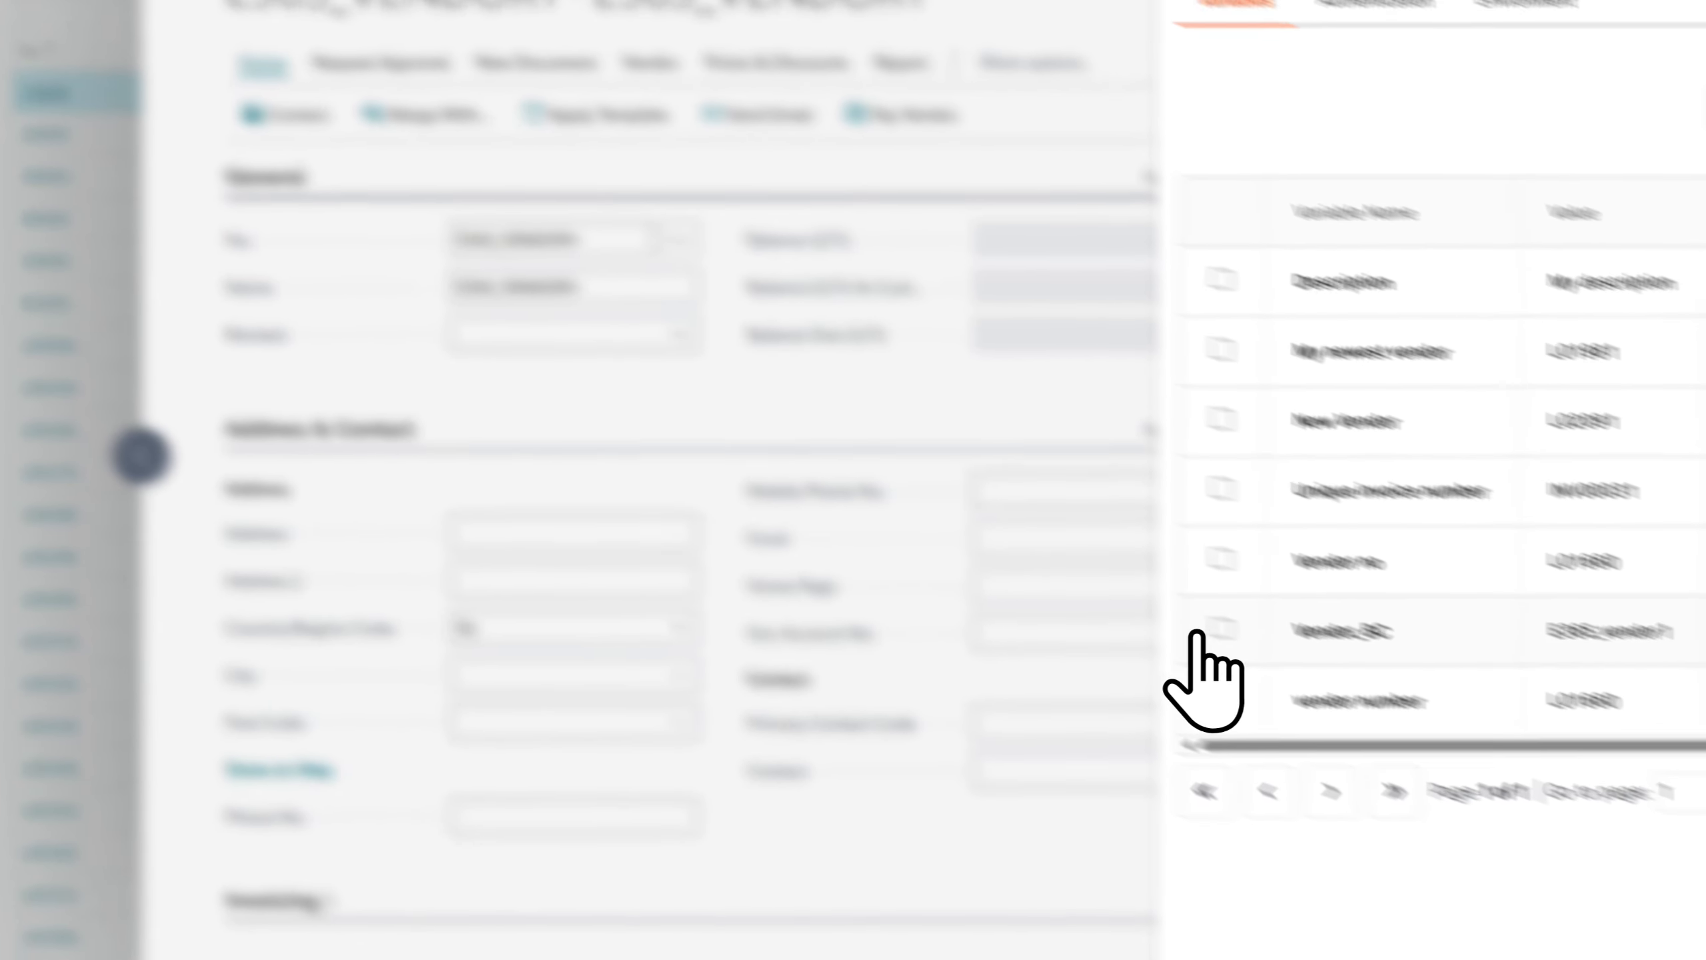
# Step: Assign the Vendor_BC variable as the paste value of the vendor No. step and close its parameters
pyautogui.click(1264, 643)
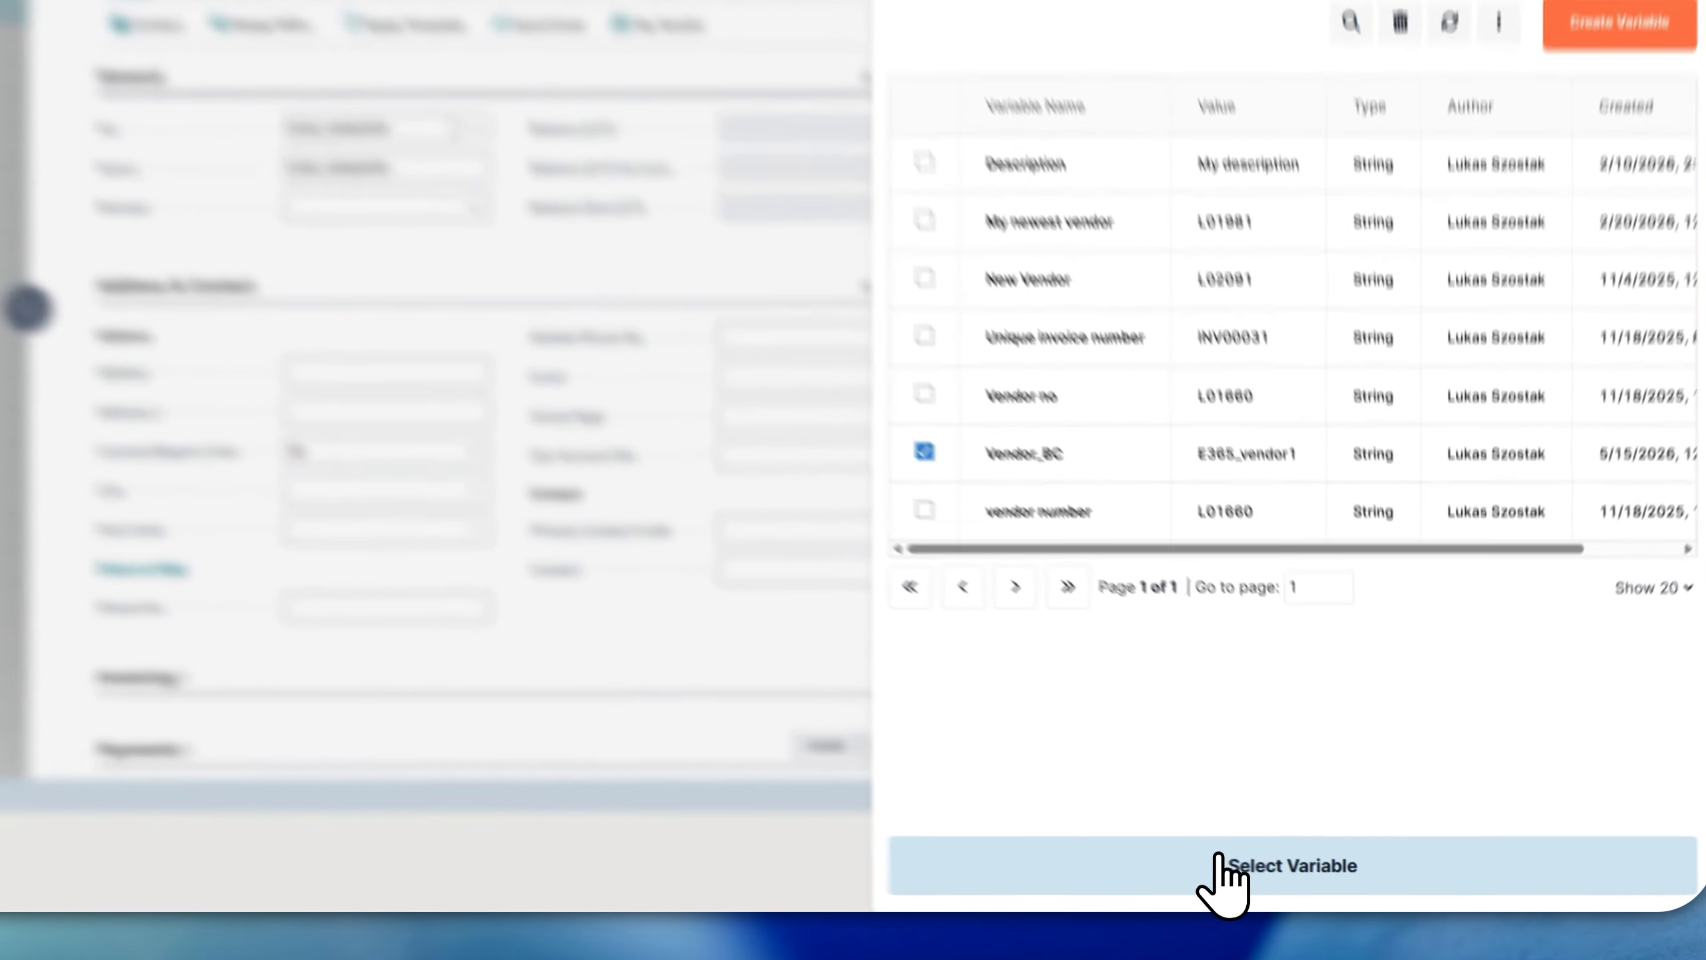
pyautogui.click(1317, 887)
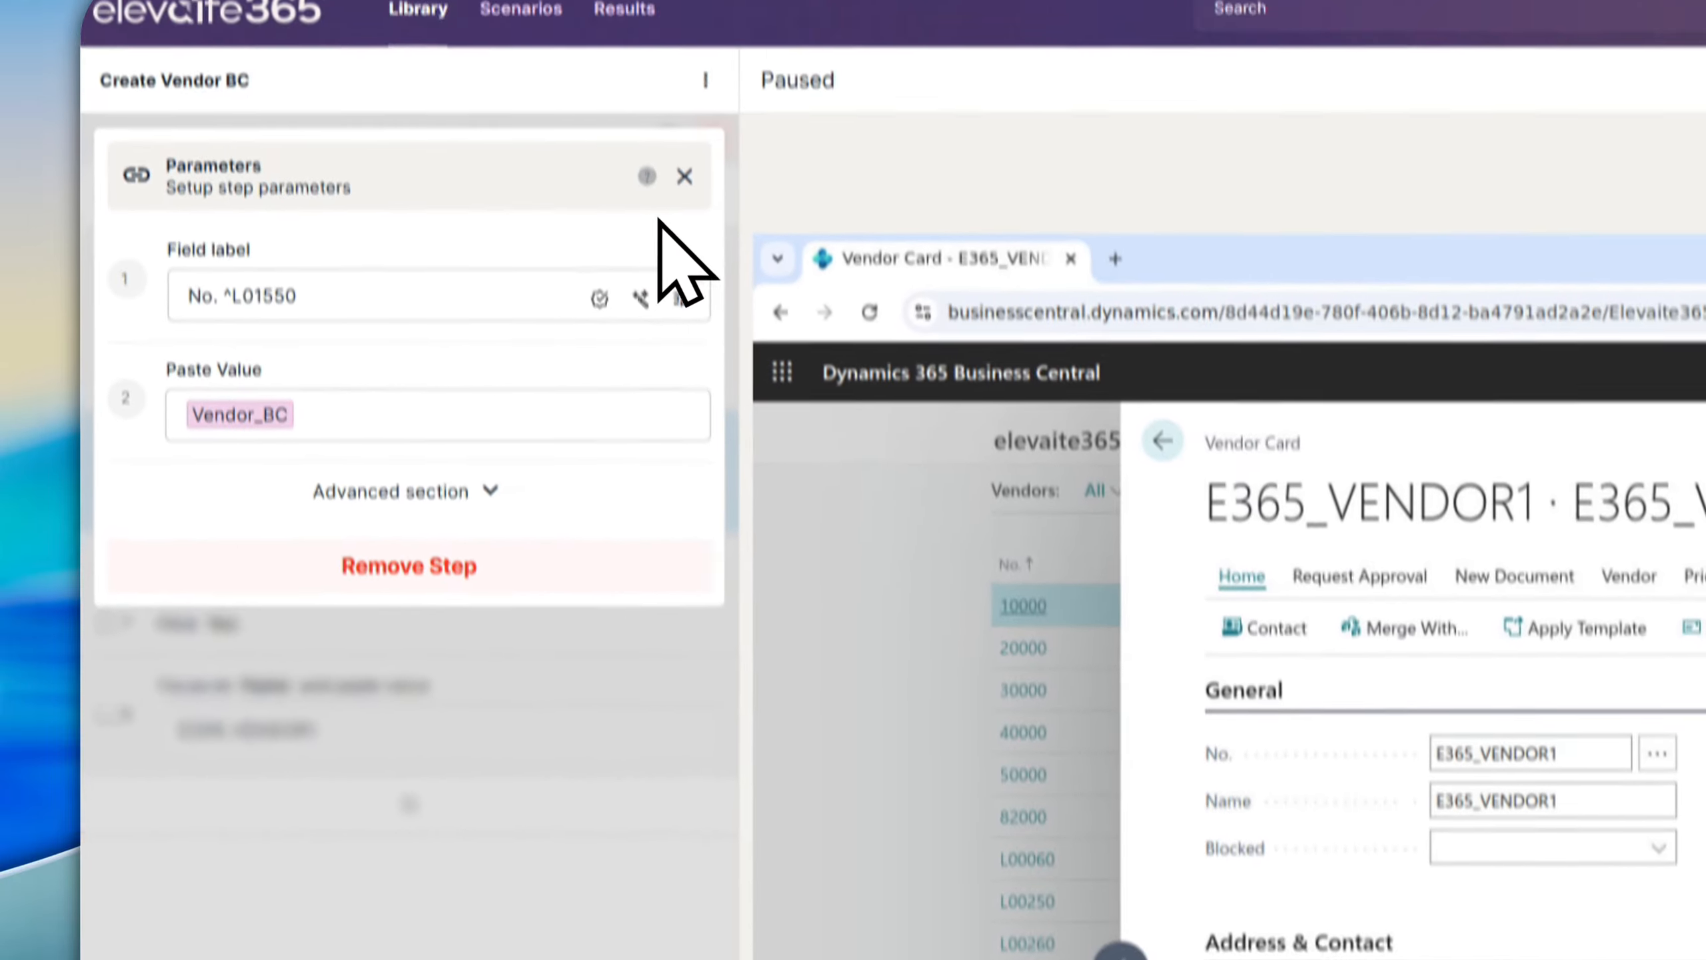
pyautogui.click(685, 175)
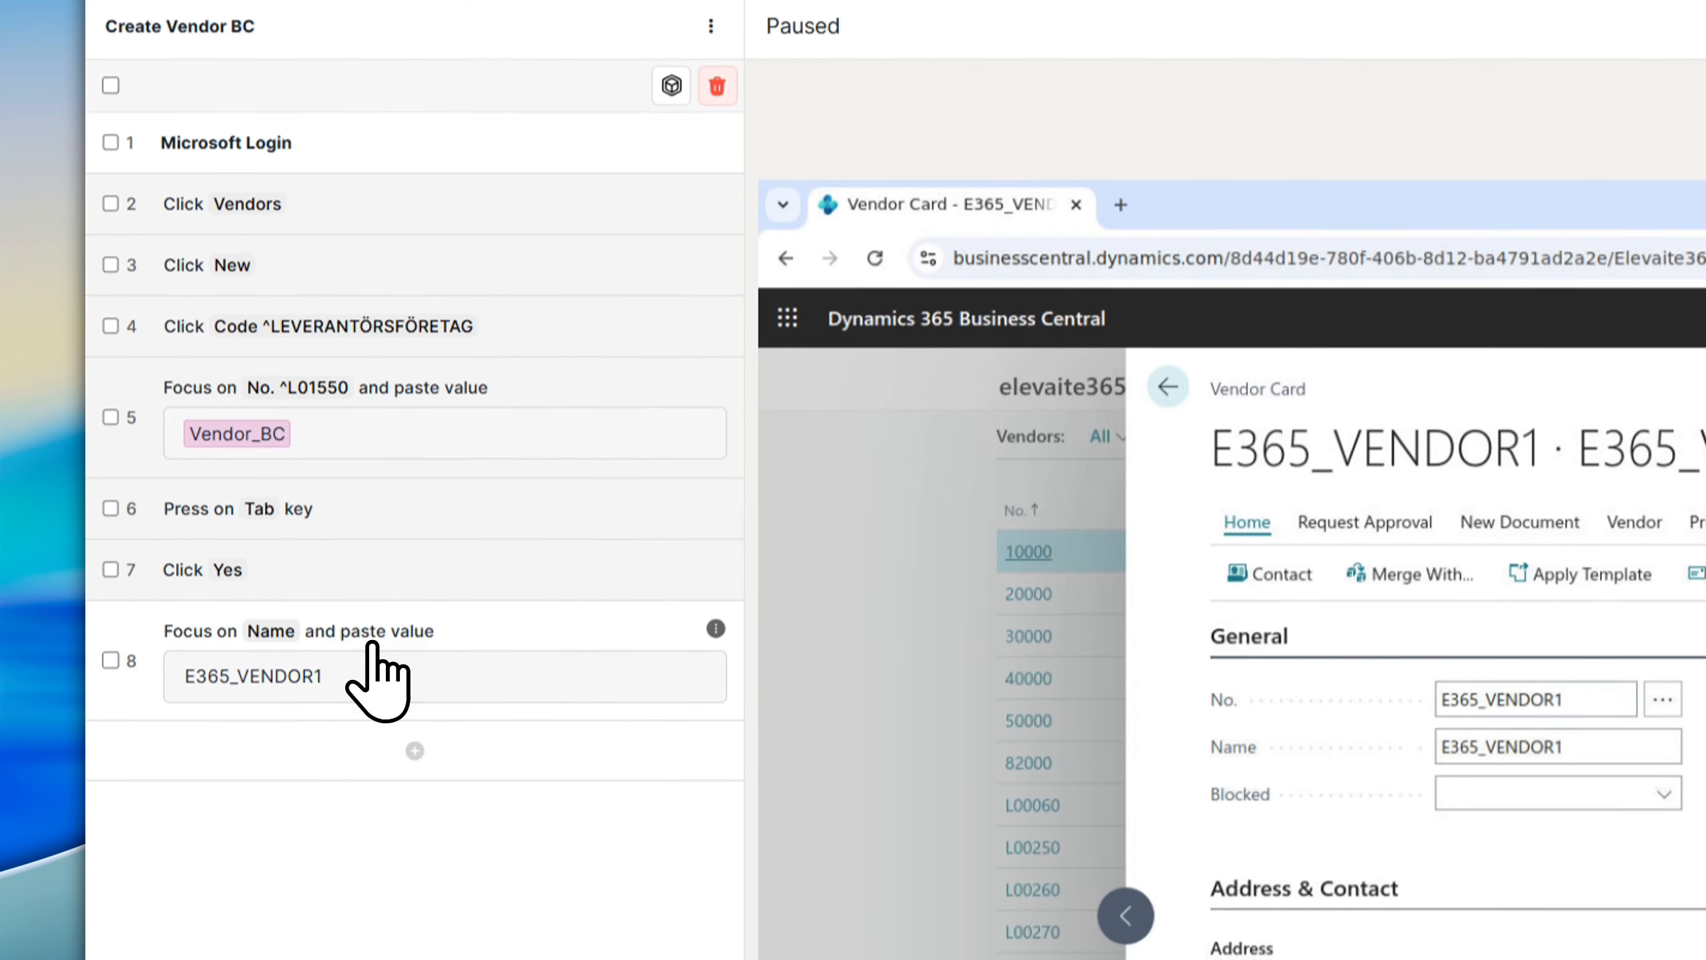
# Step: Replace the fixed paste value of the vendor Name step with the Vendor_BC variable
pyautogui.click(379, 764)
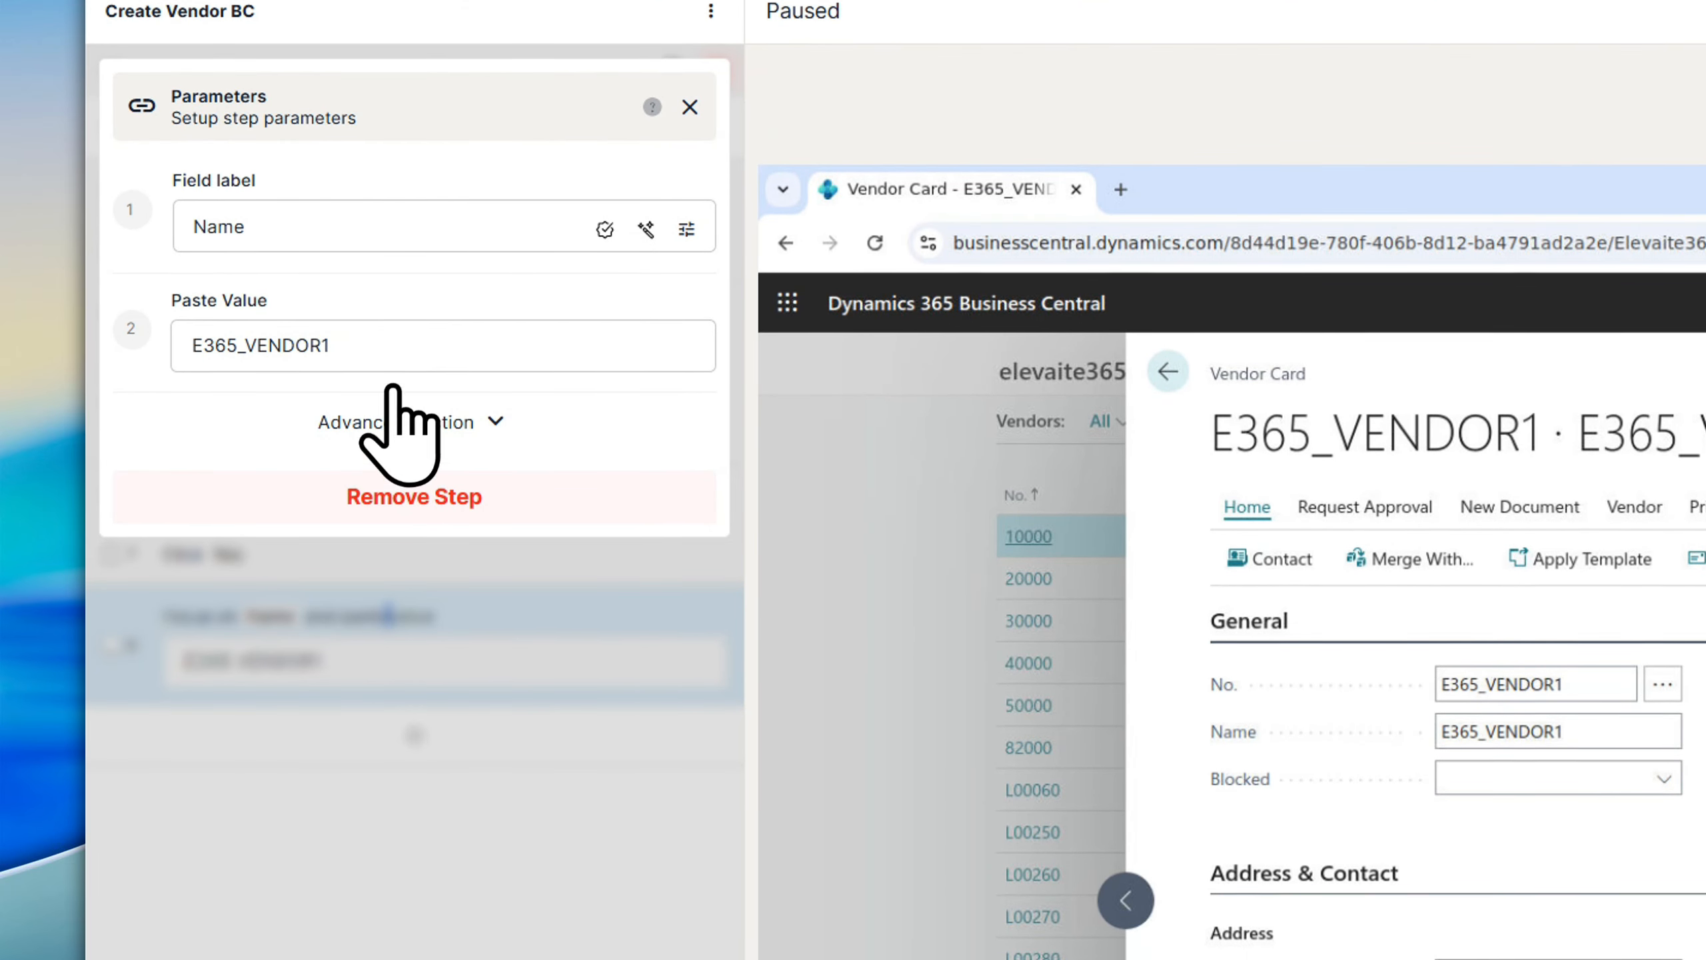
pyautogui.click(441, 344)
pyautogui.moveTo(441, 344); pyautogui.dragTo(174, 345)
pyautogui.press('BackSpace')
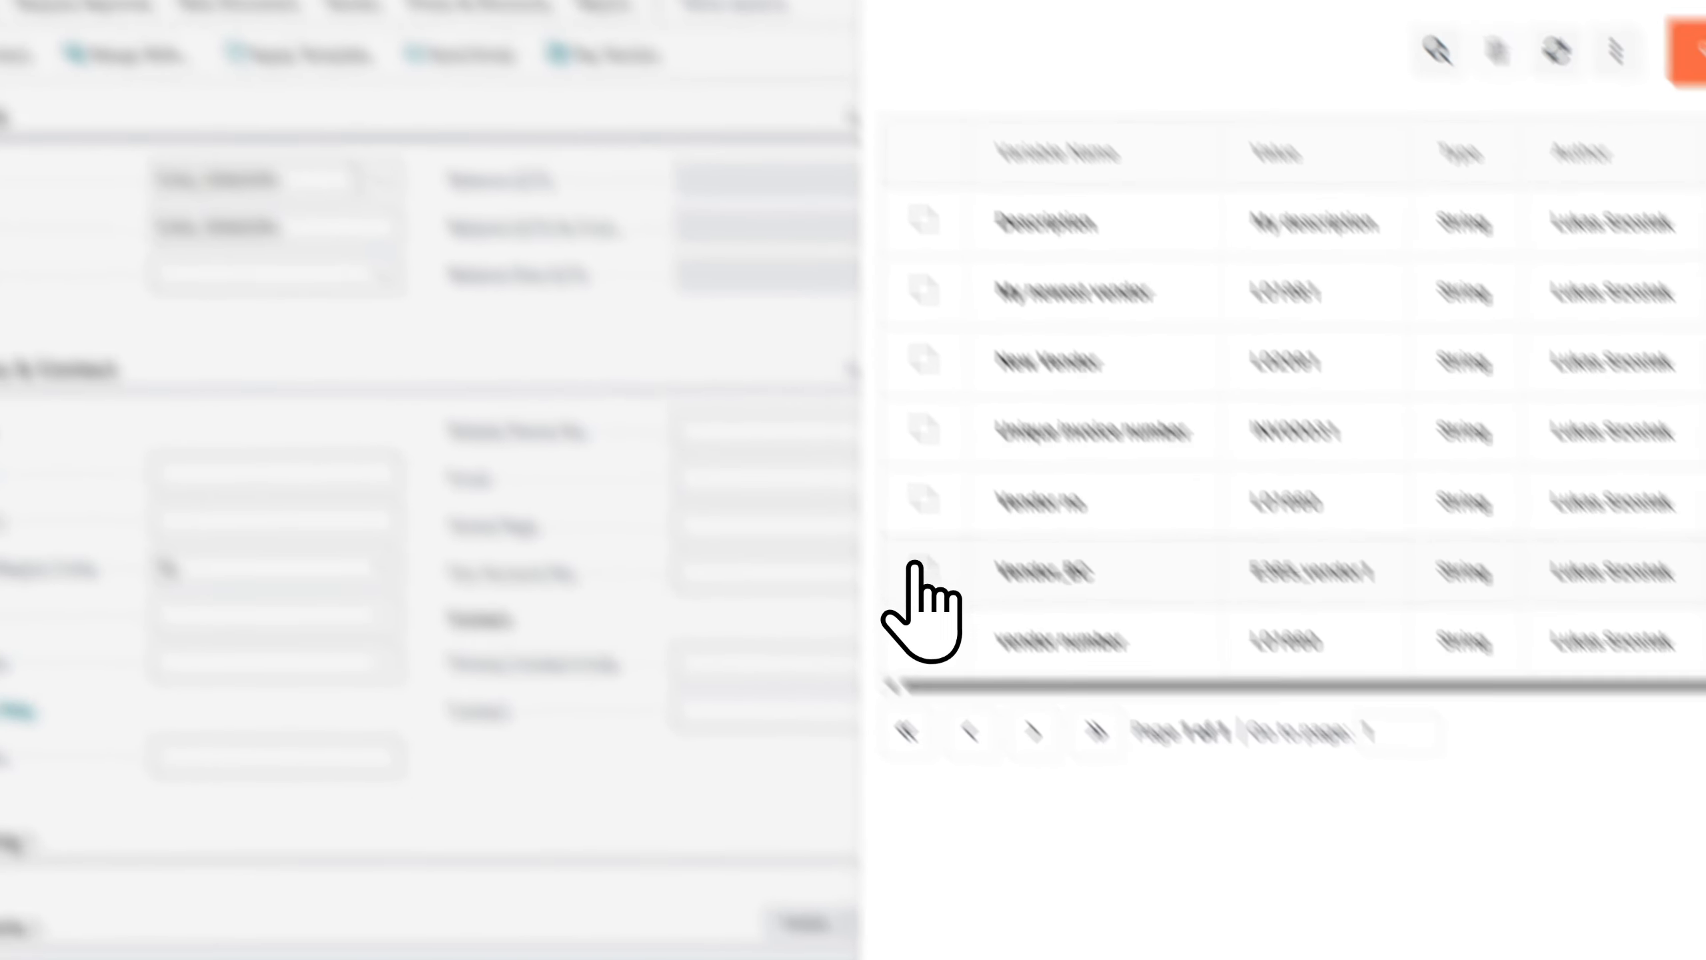
pyautogui.click(734, 387)
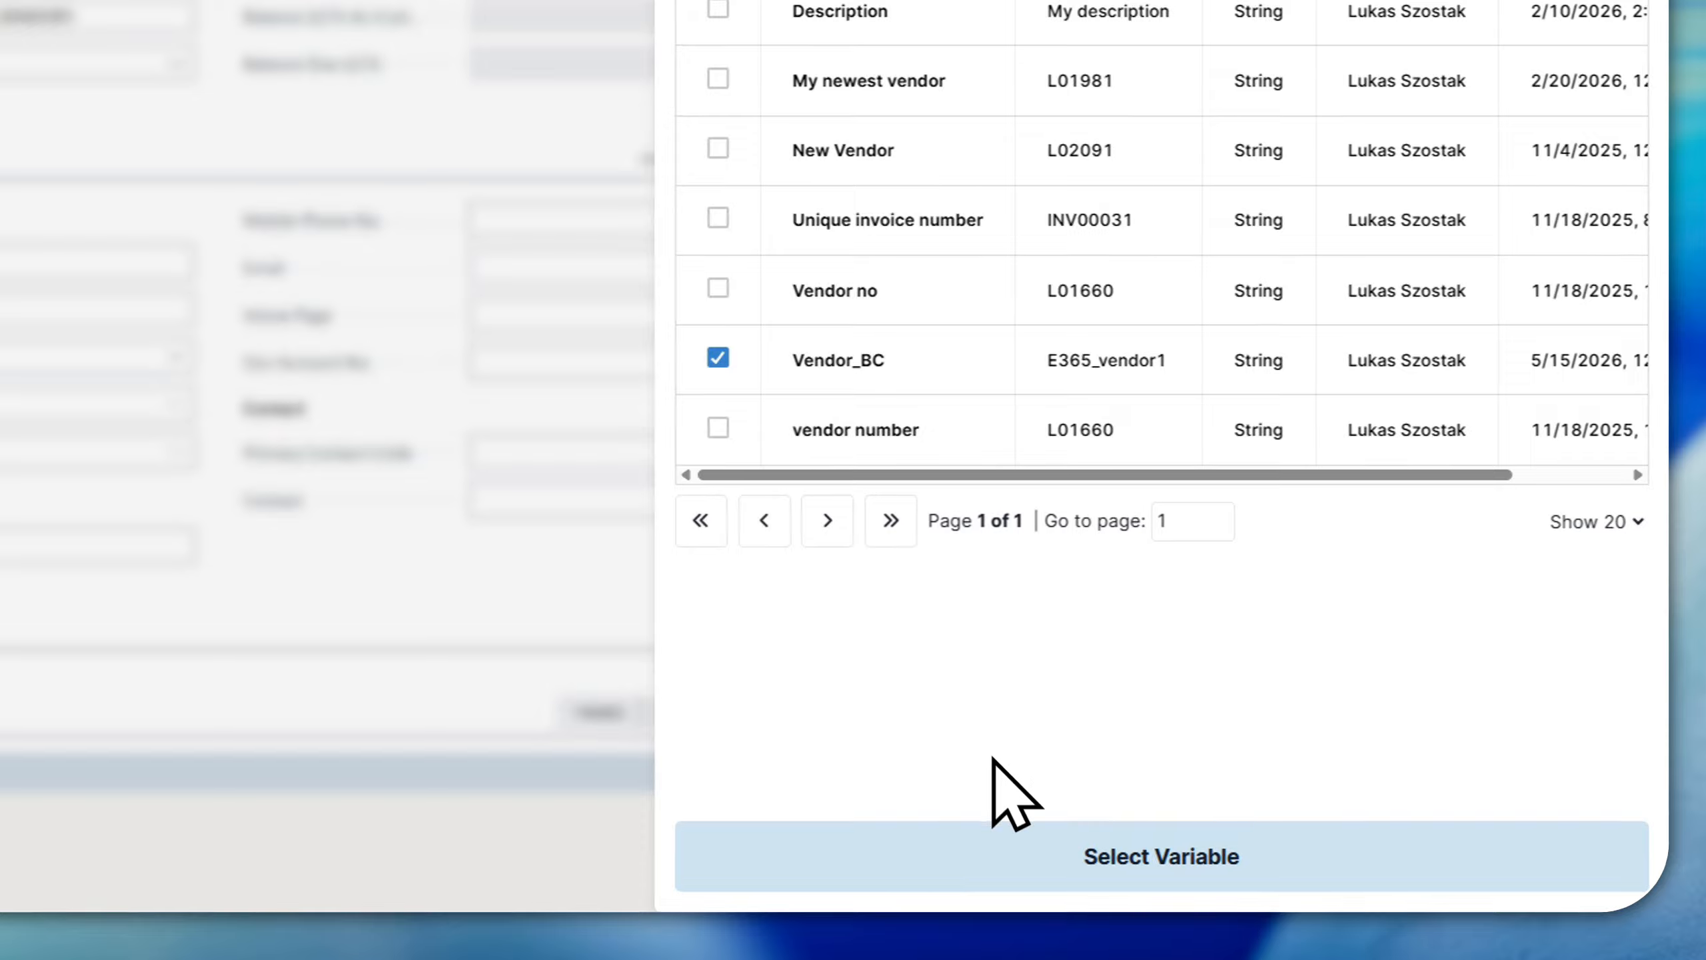
pyautogui.click(1128, 880)
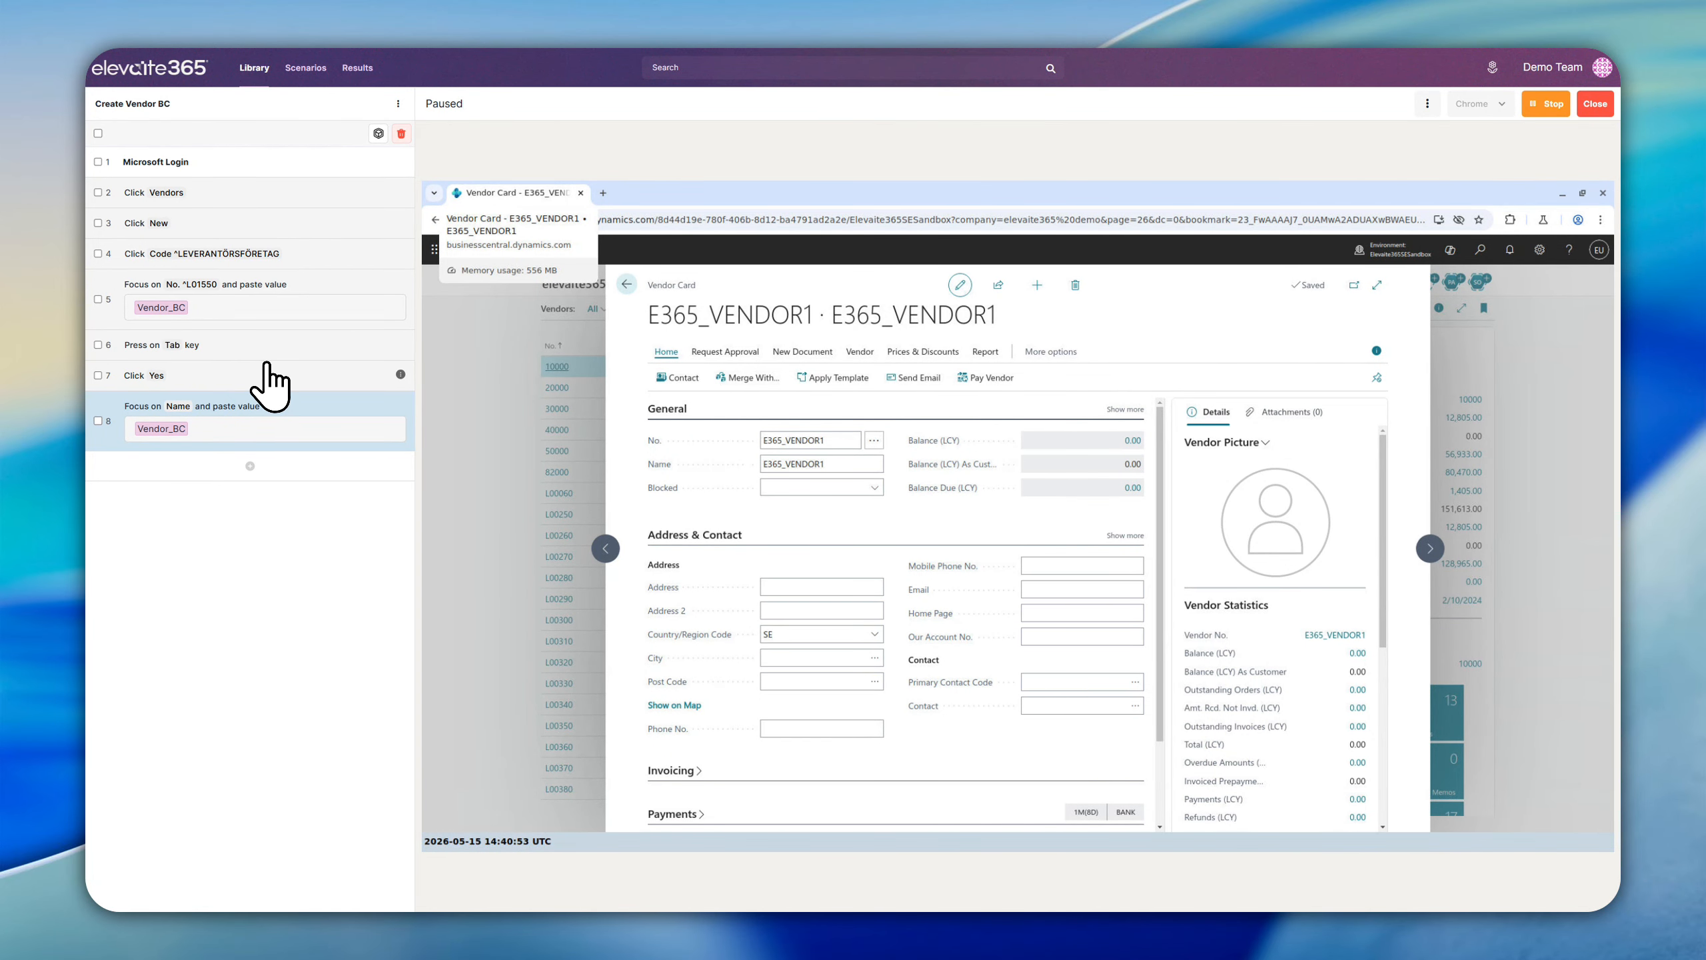
# Step: Add a Modify variable step at the end of the script that applies the Increment function to Vendor_BC
pyautogui.click(248, 465)
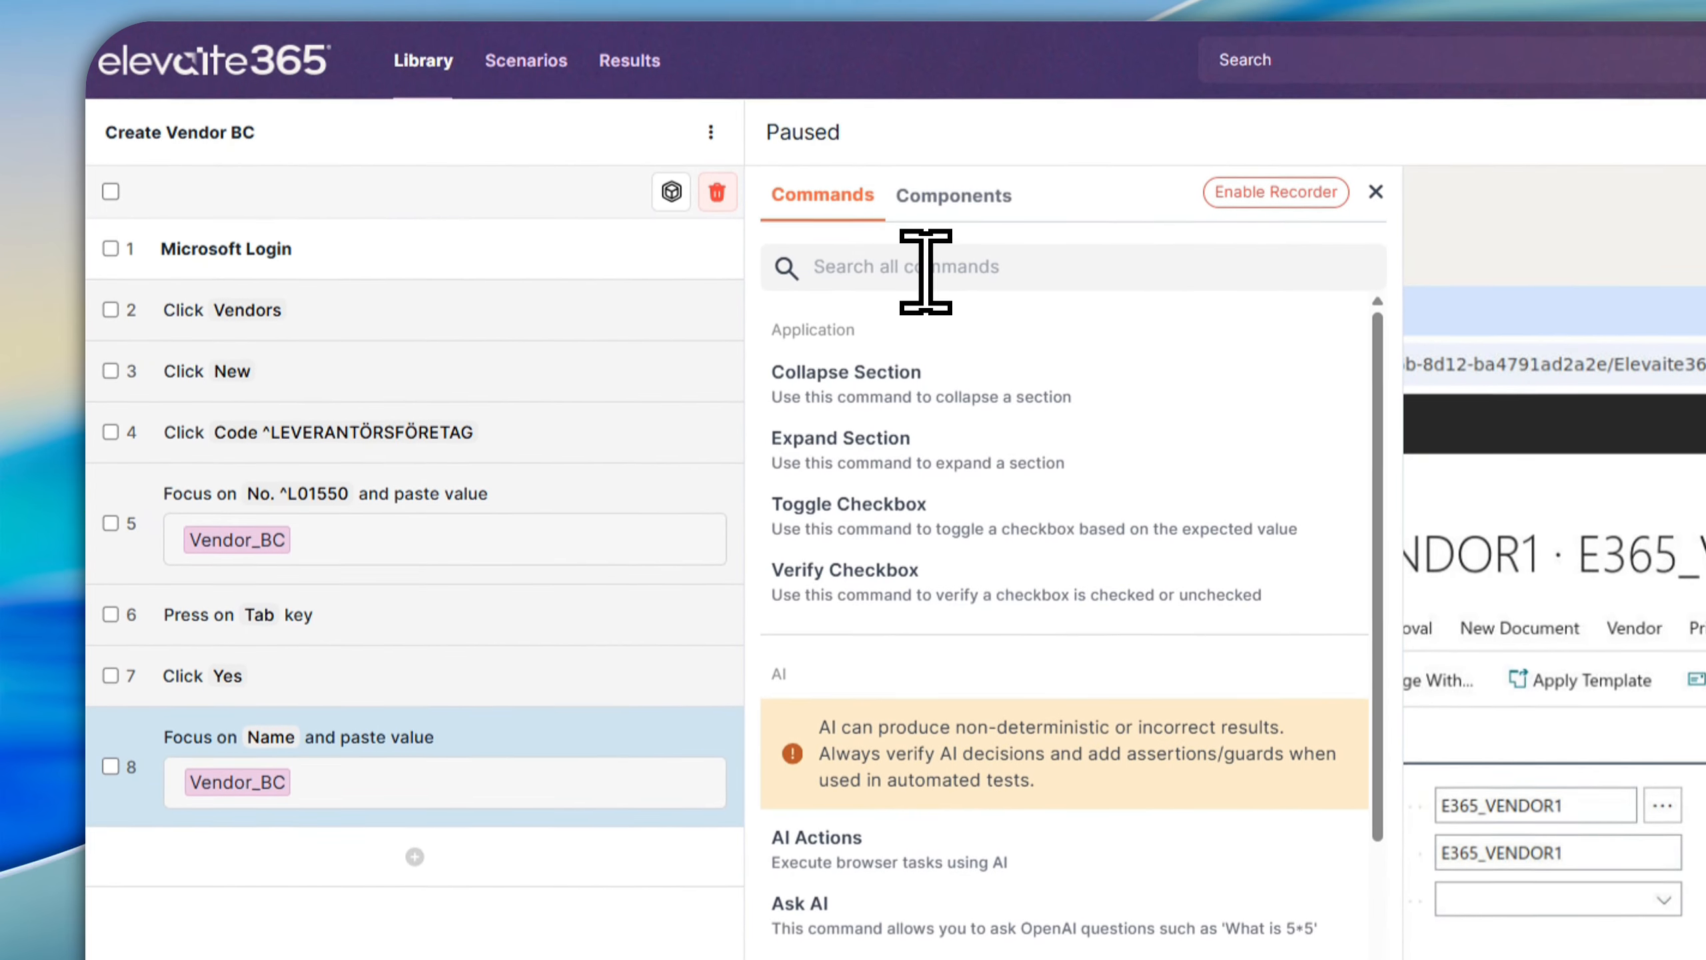
pyautogui.write('modif')
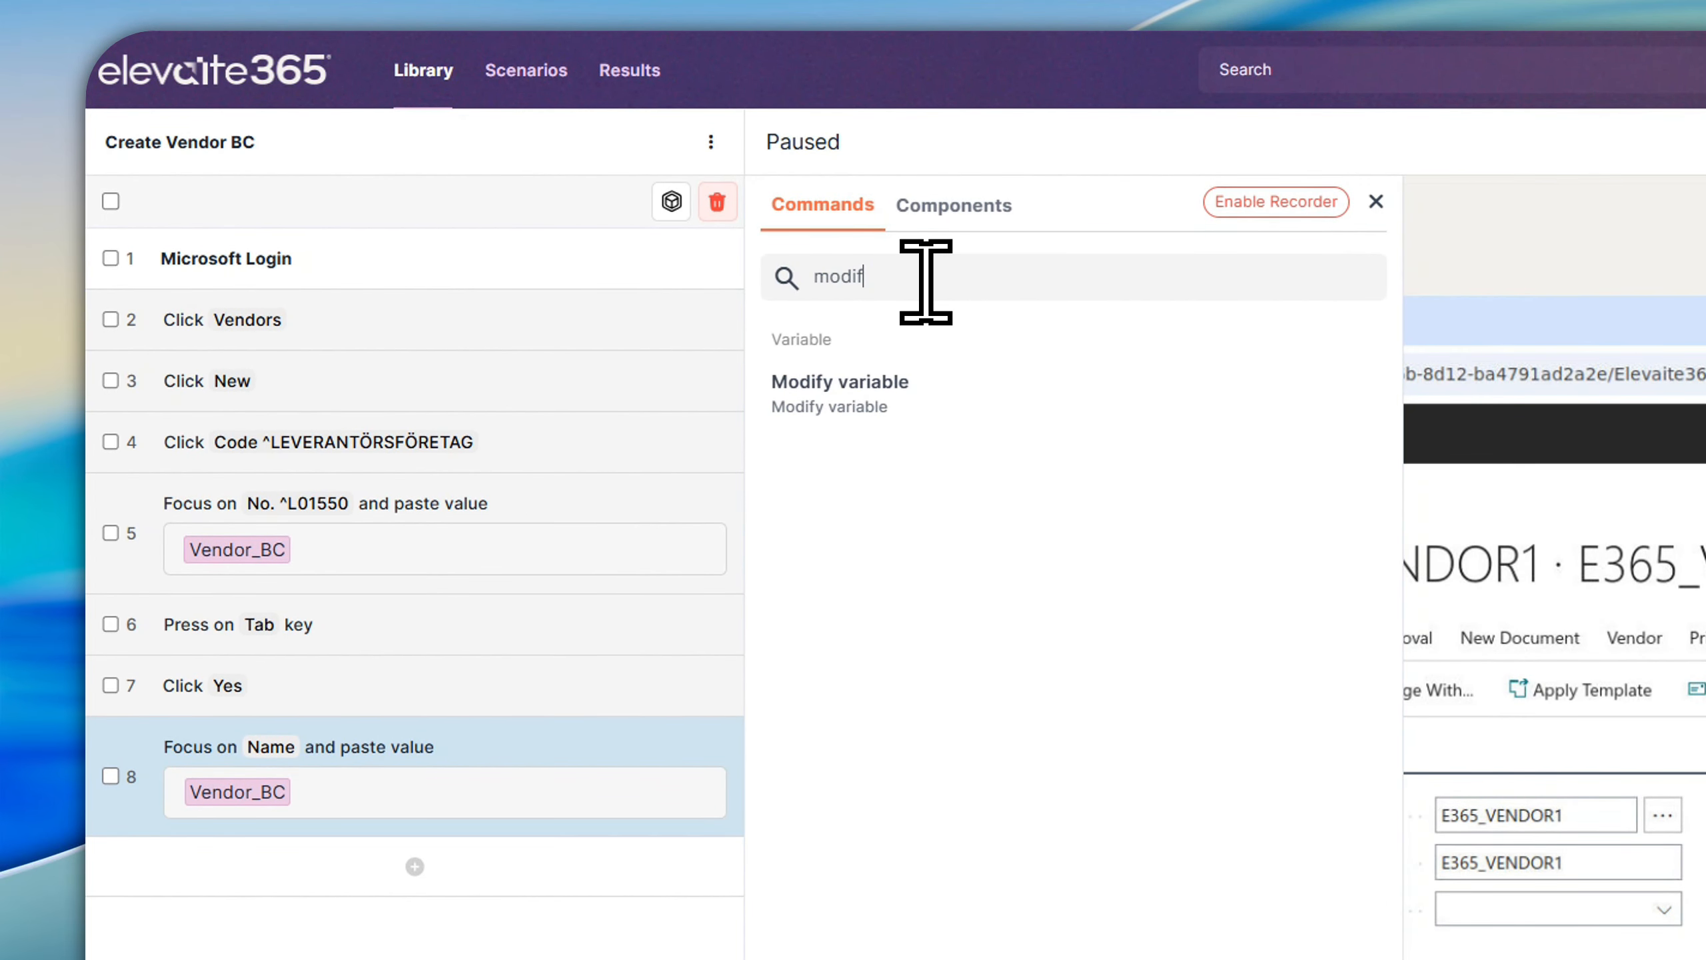
pyautogui.click(872, 403)
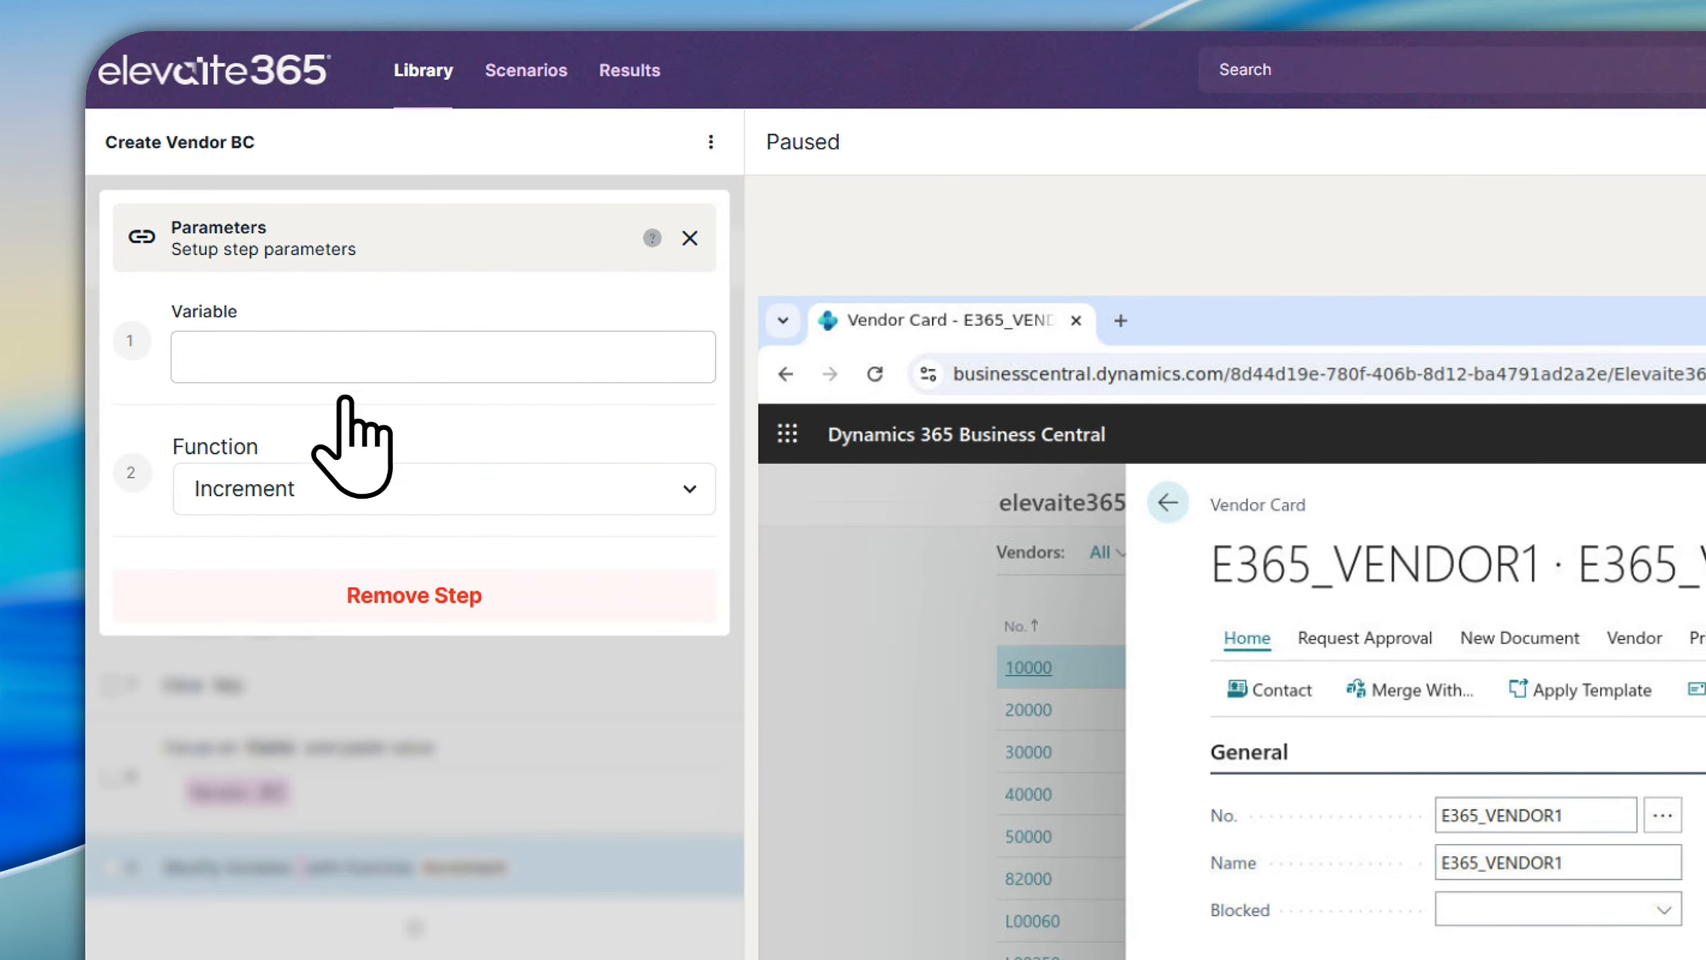
pyautogui.click(323, 366)
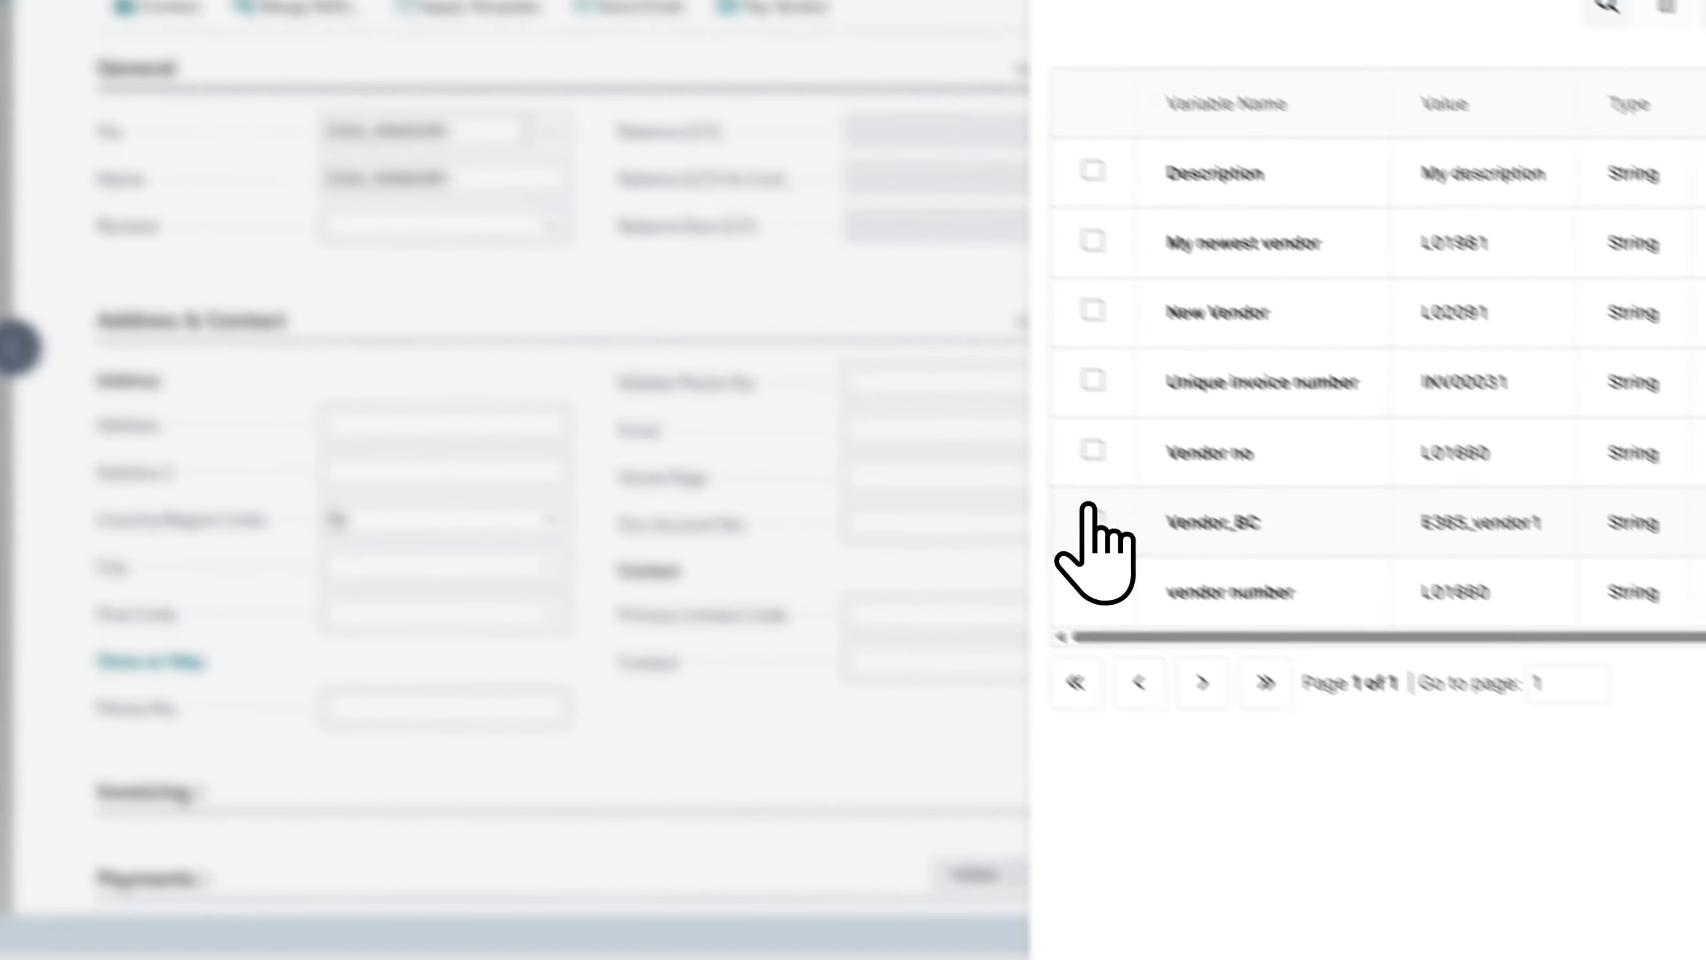
pyautogui.click(1092, 518)
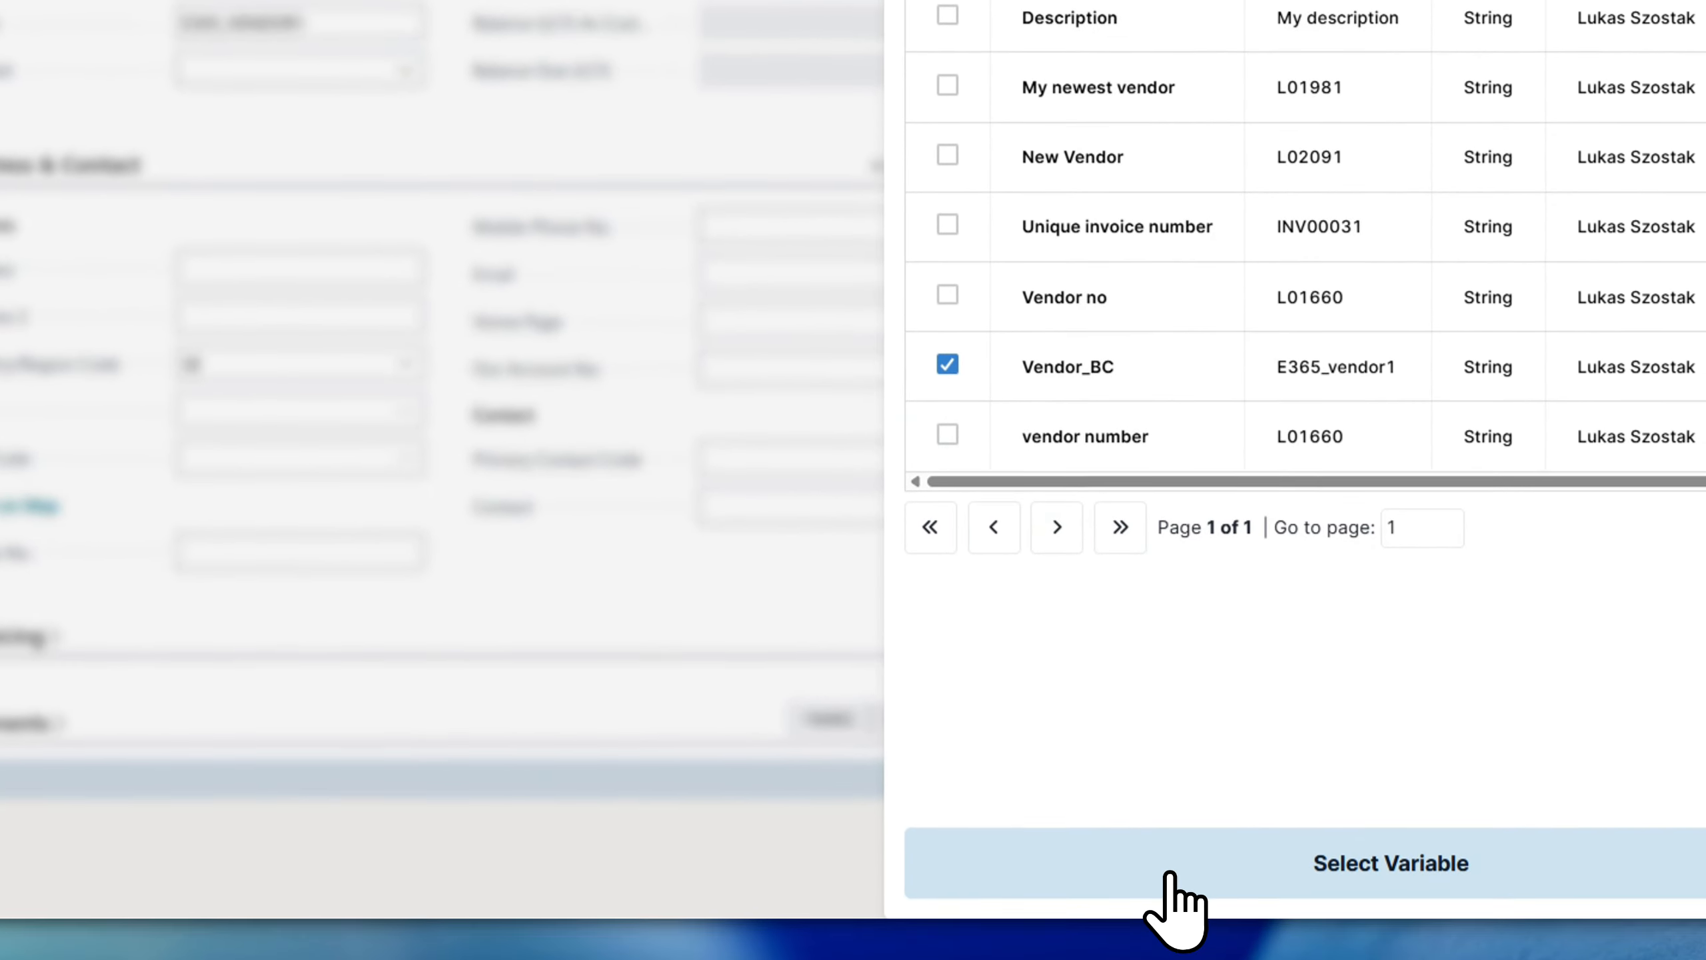
pyautogui.click(1170, 873)
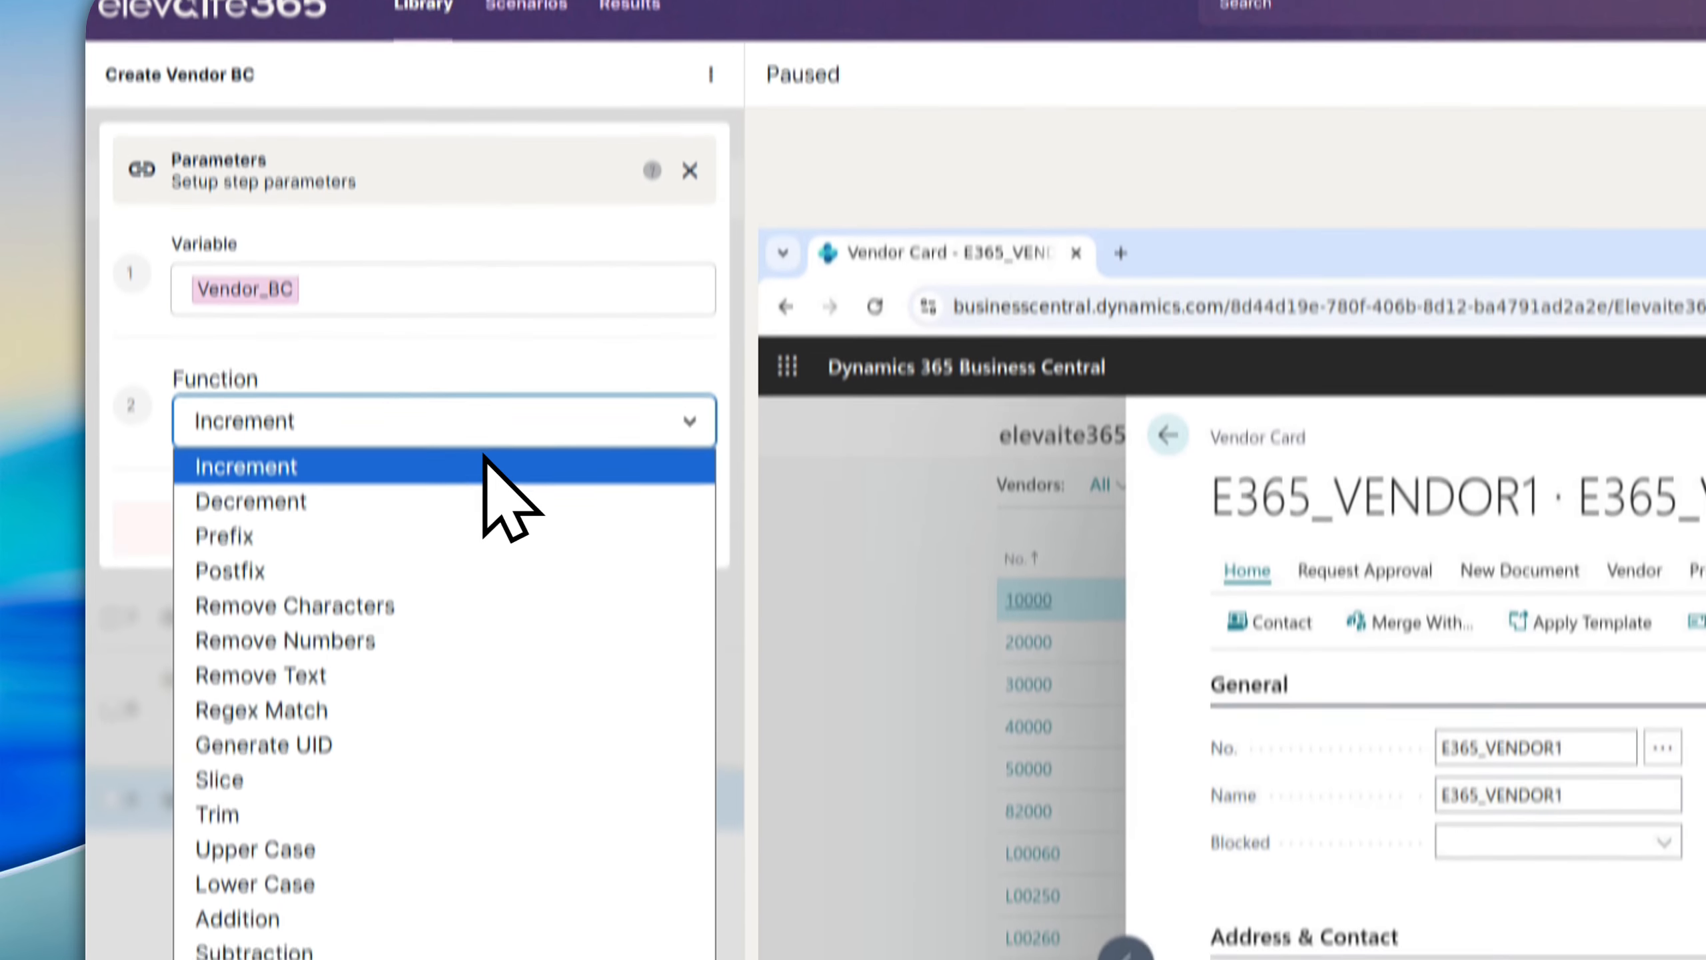
pyautogui.click(488, 228)
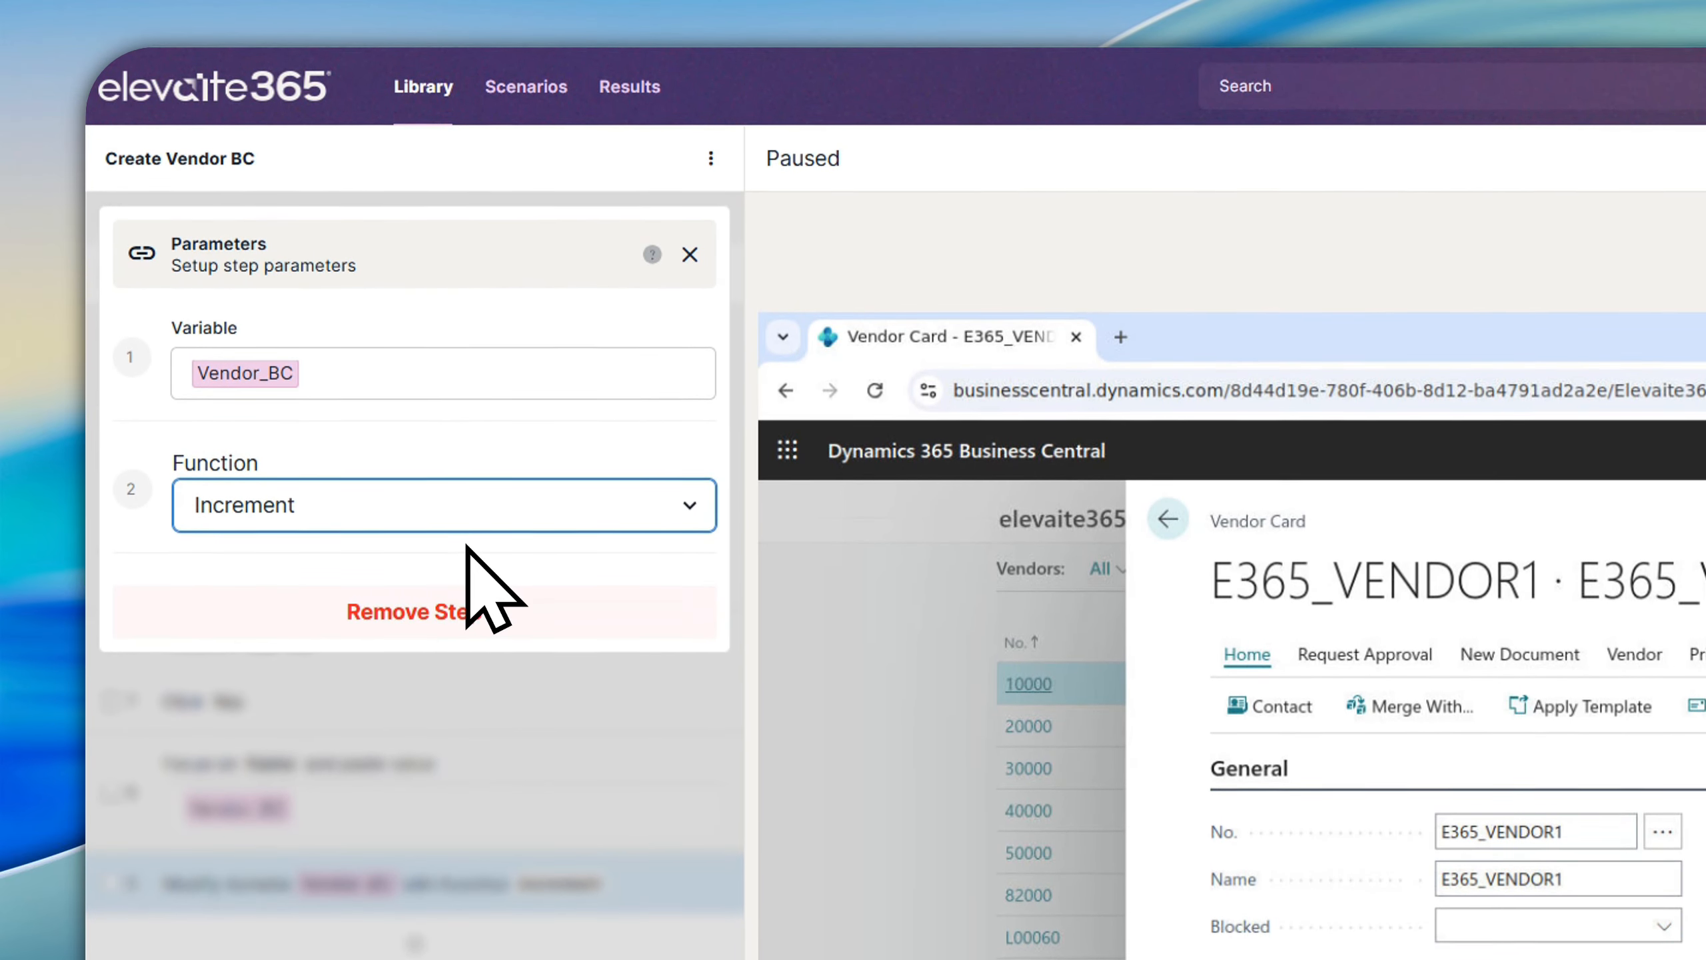
pyautogui.click(690, 254)
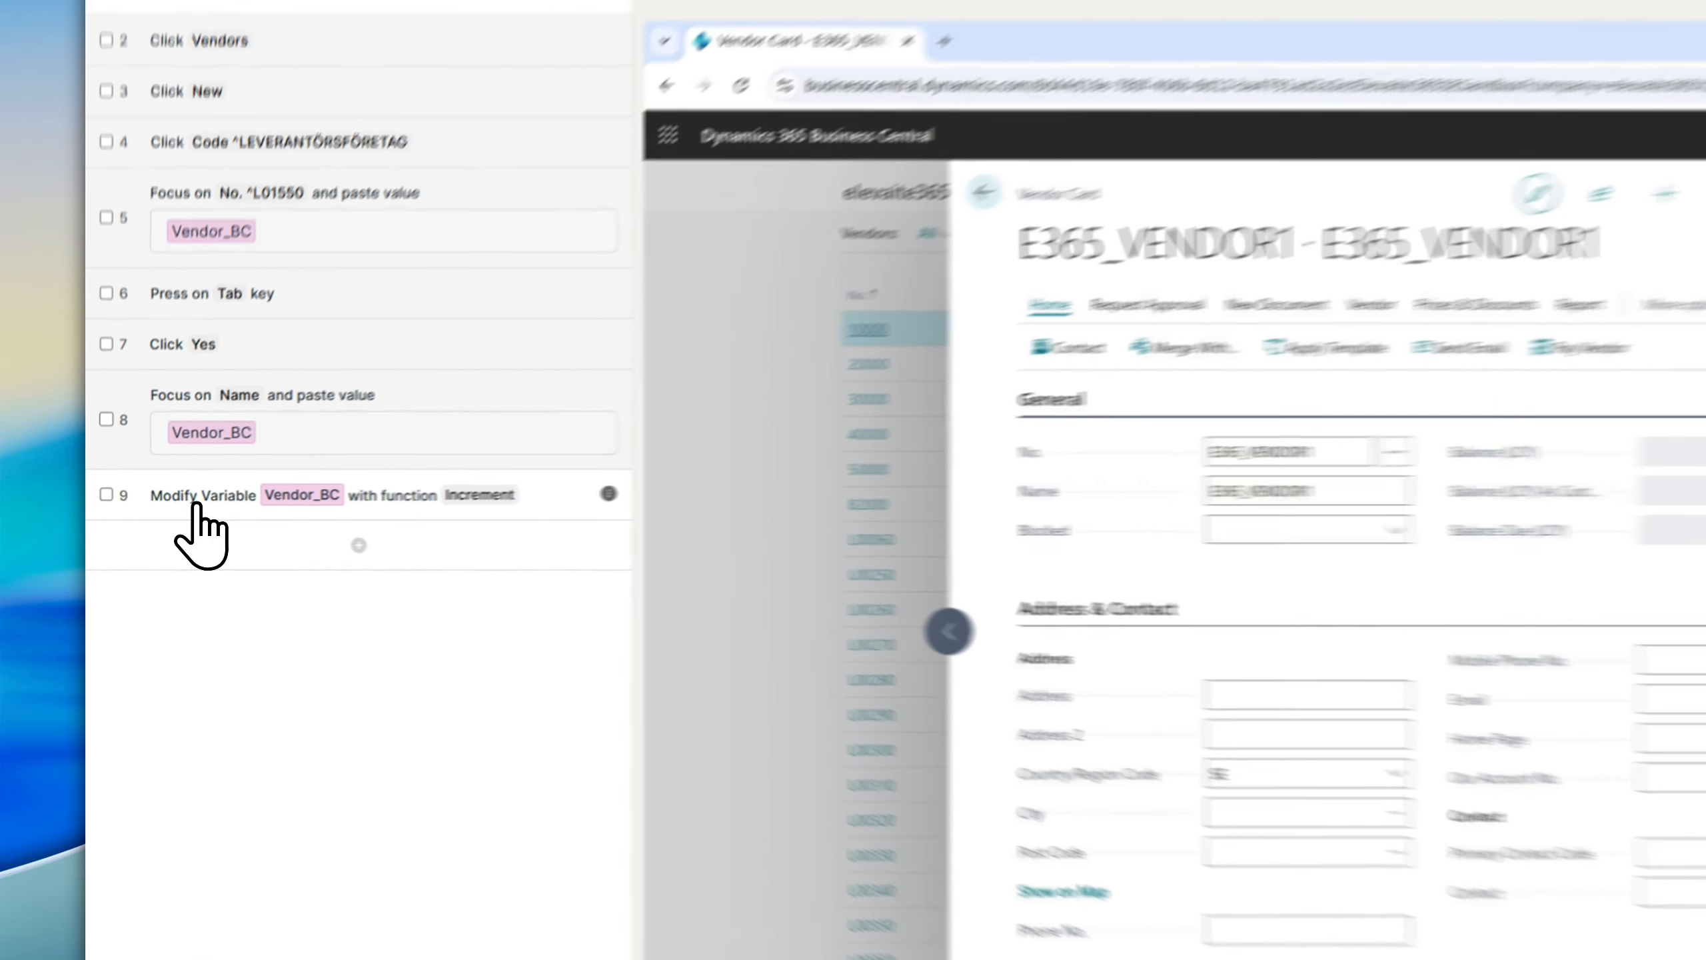
# Step: Move the Modify Variable step ahead of the step that pastes the vendor No., making it step 5
pyautogui.click(166, 468)
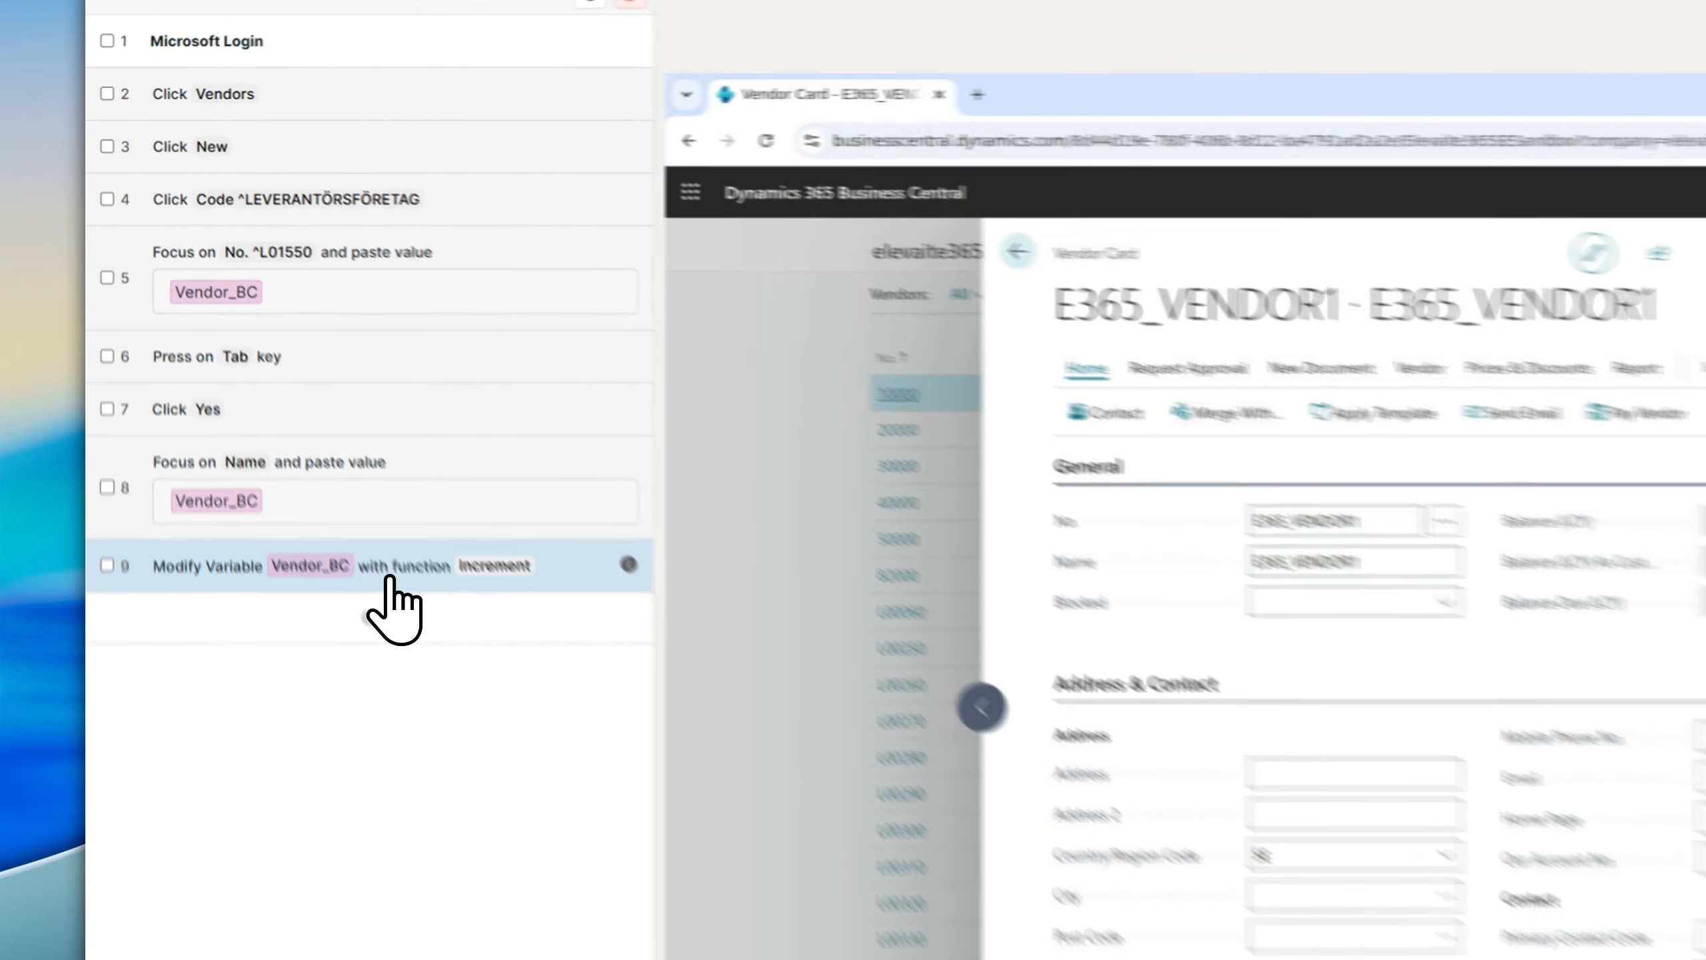
pyautogui.moveTo(207, 466); pyautogui.dragTo(251, 374)
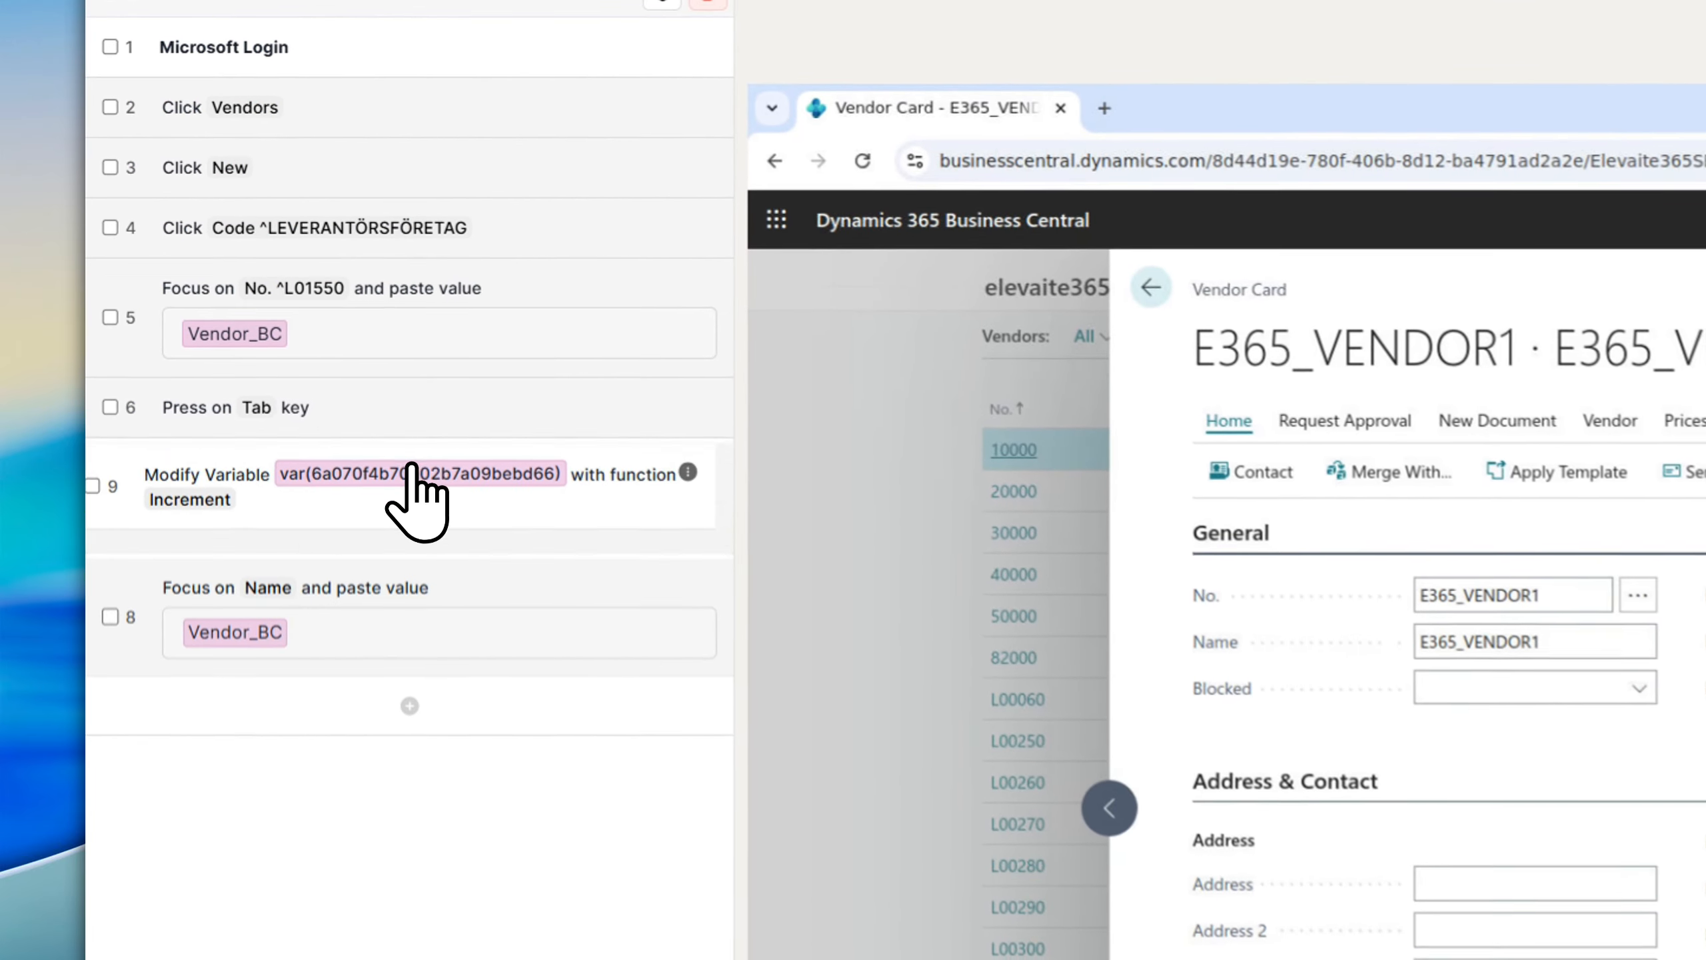
pyautogui.moveTo(411, 463); pyautogui.dragTo(409, 316)
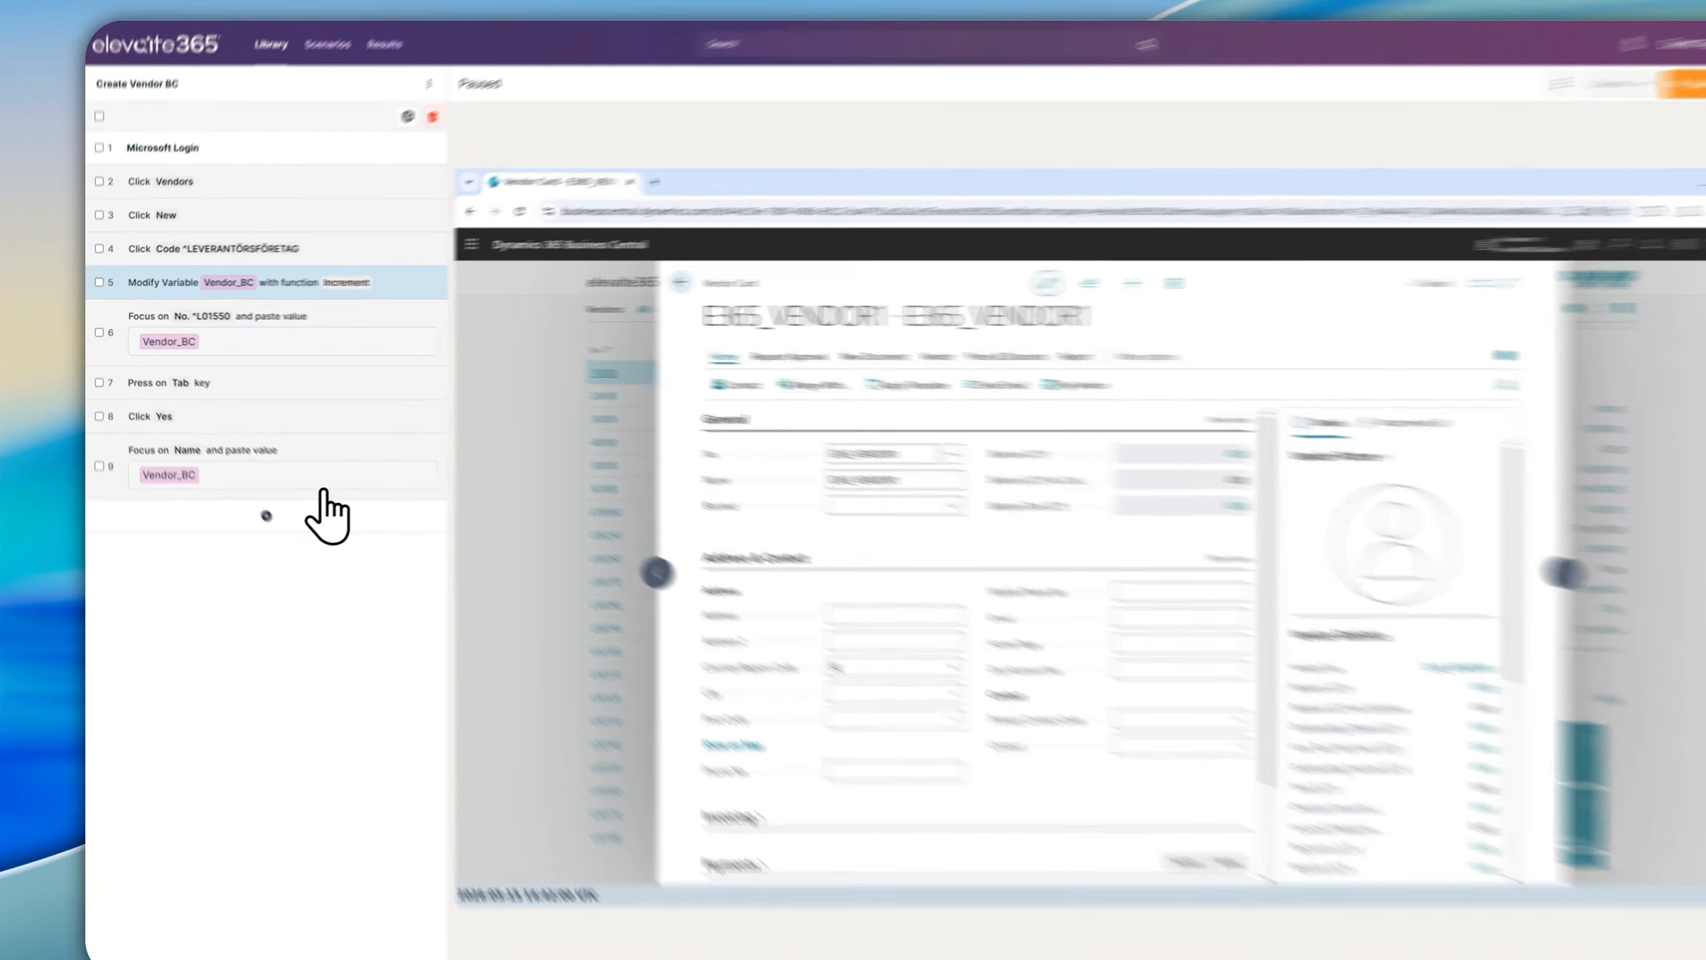
# Step: Re-enable the recorder at the end of the script to continue recording after the vendor Name step
pyautogui.click(250, 496)
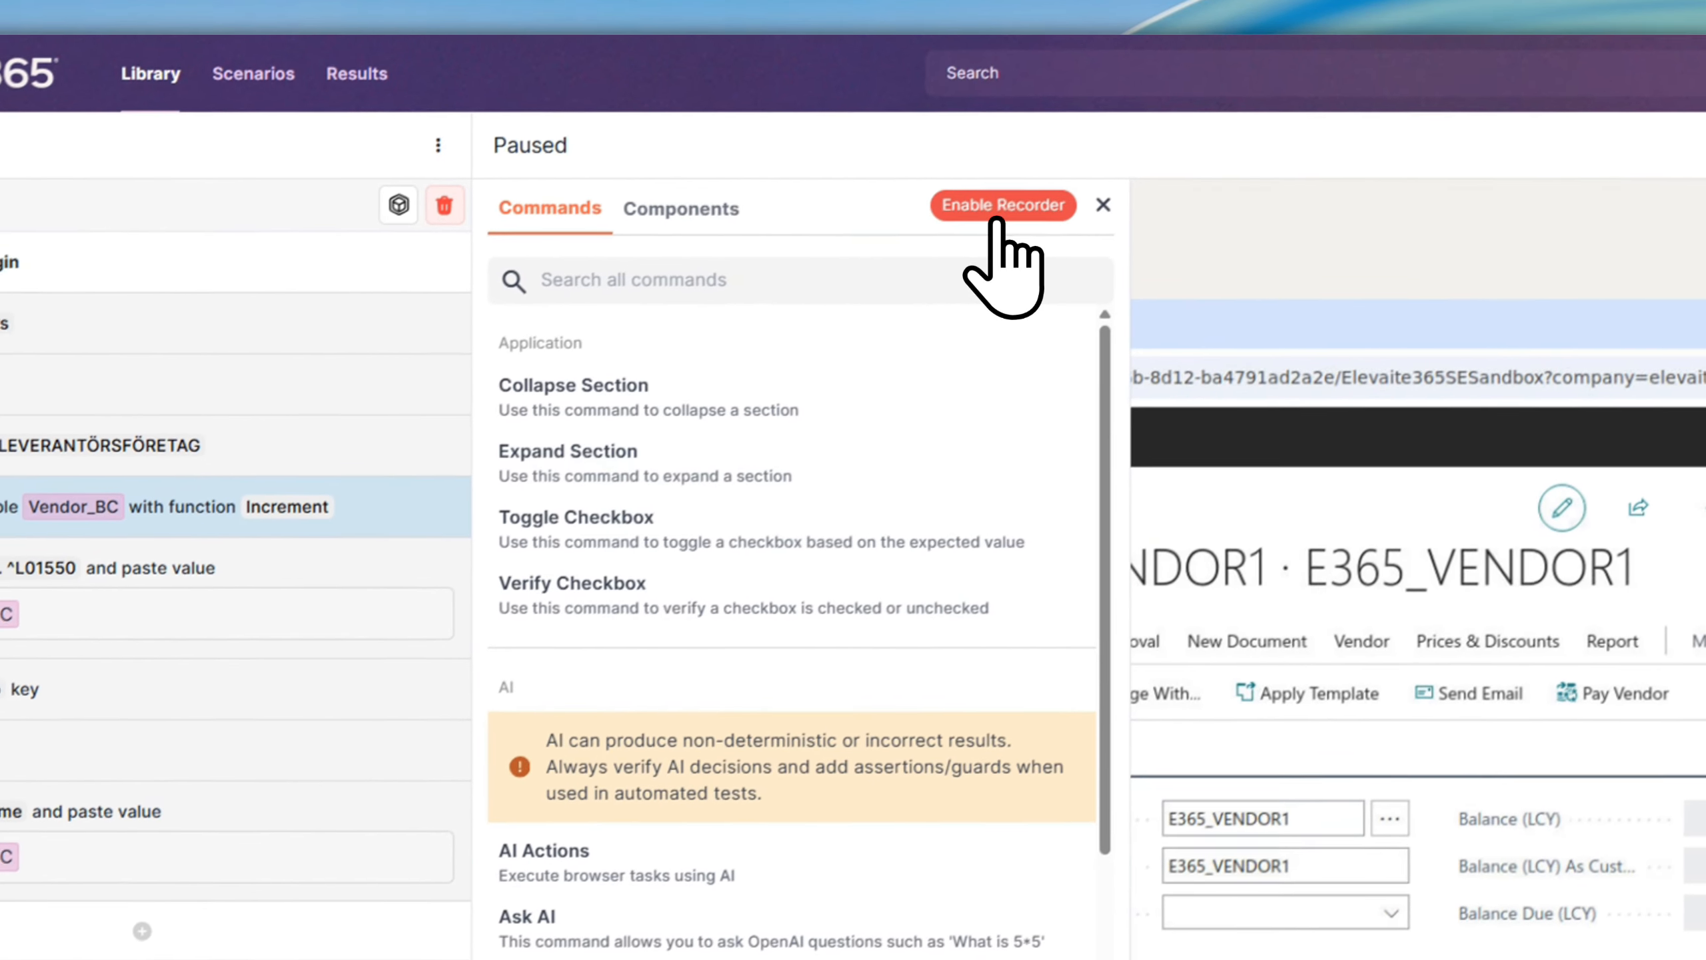
pyautogui.click(1134, 88)
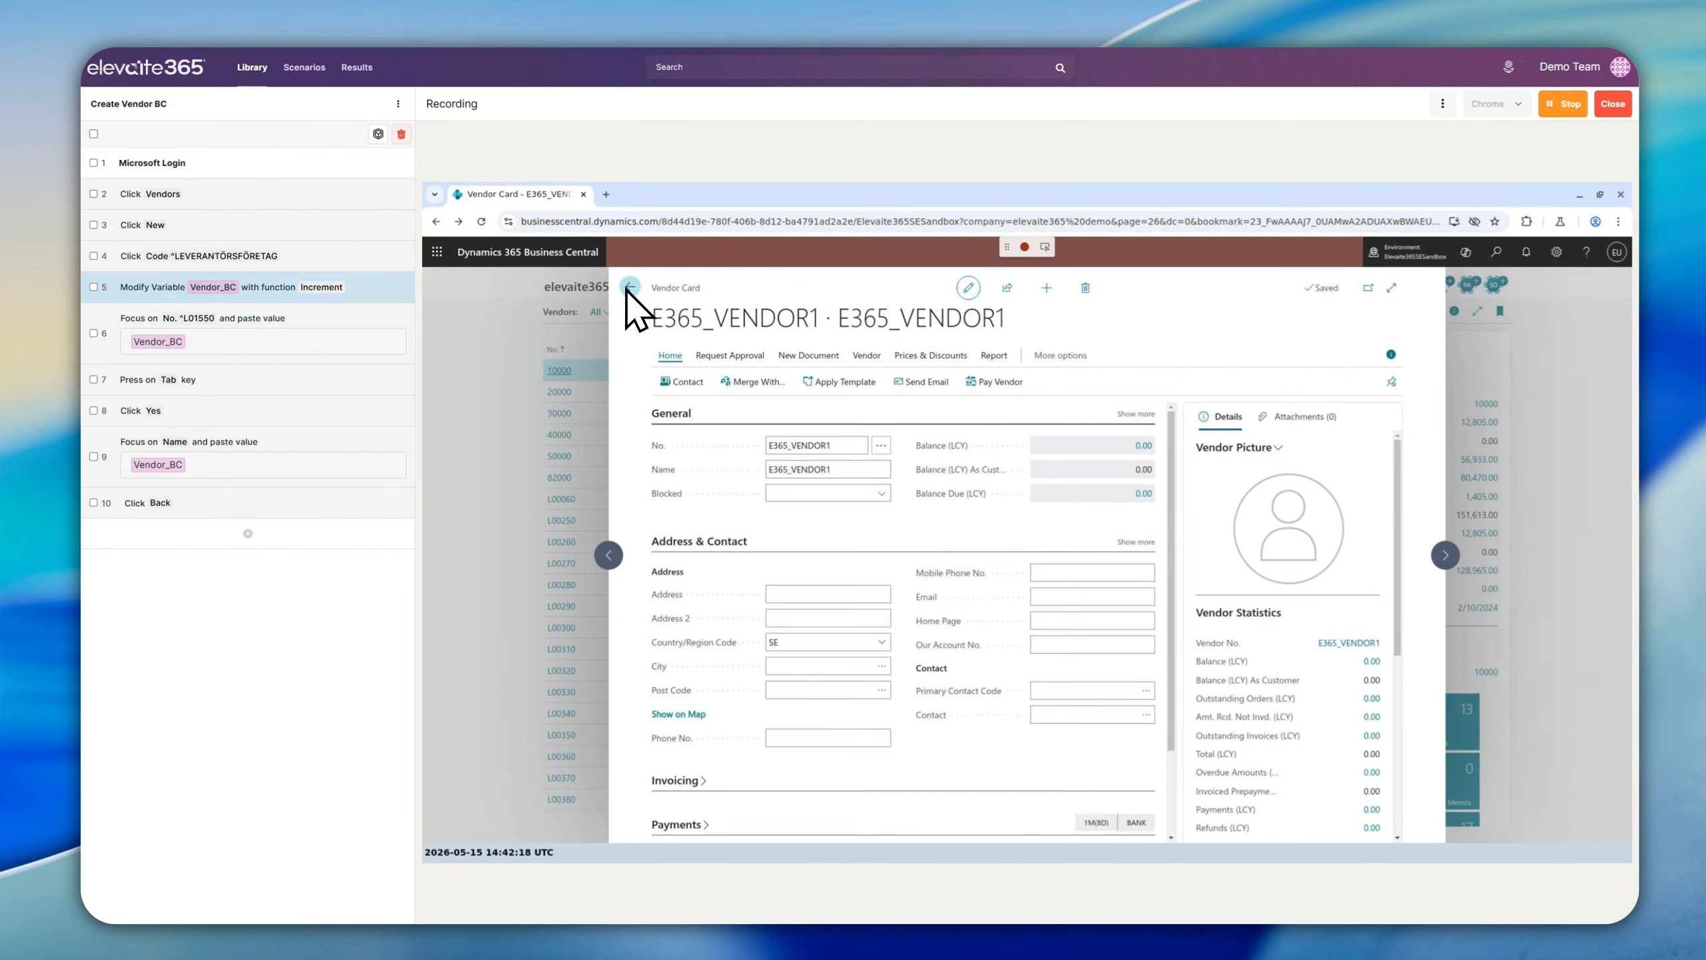
# Step: Record a search of the vendor list for E365_Vendor1, including its confirmation
pyautogui.click(846, 462)
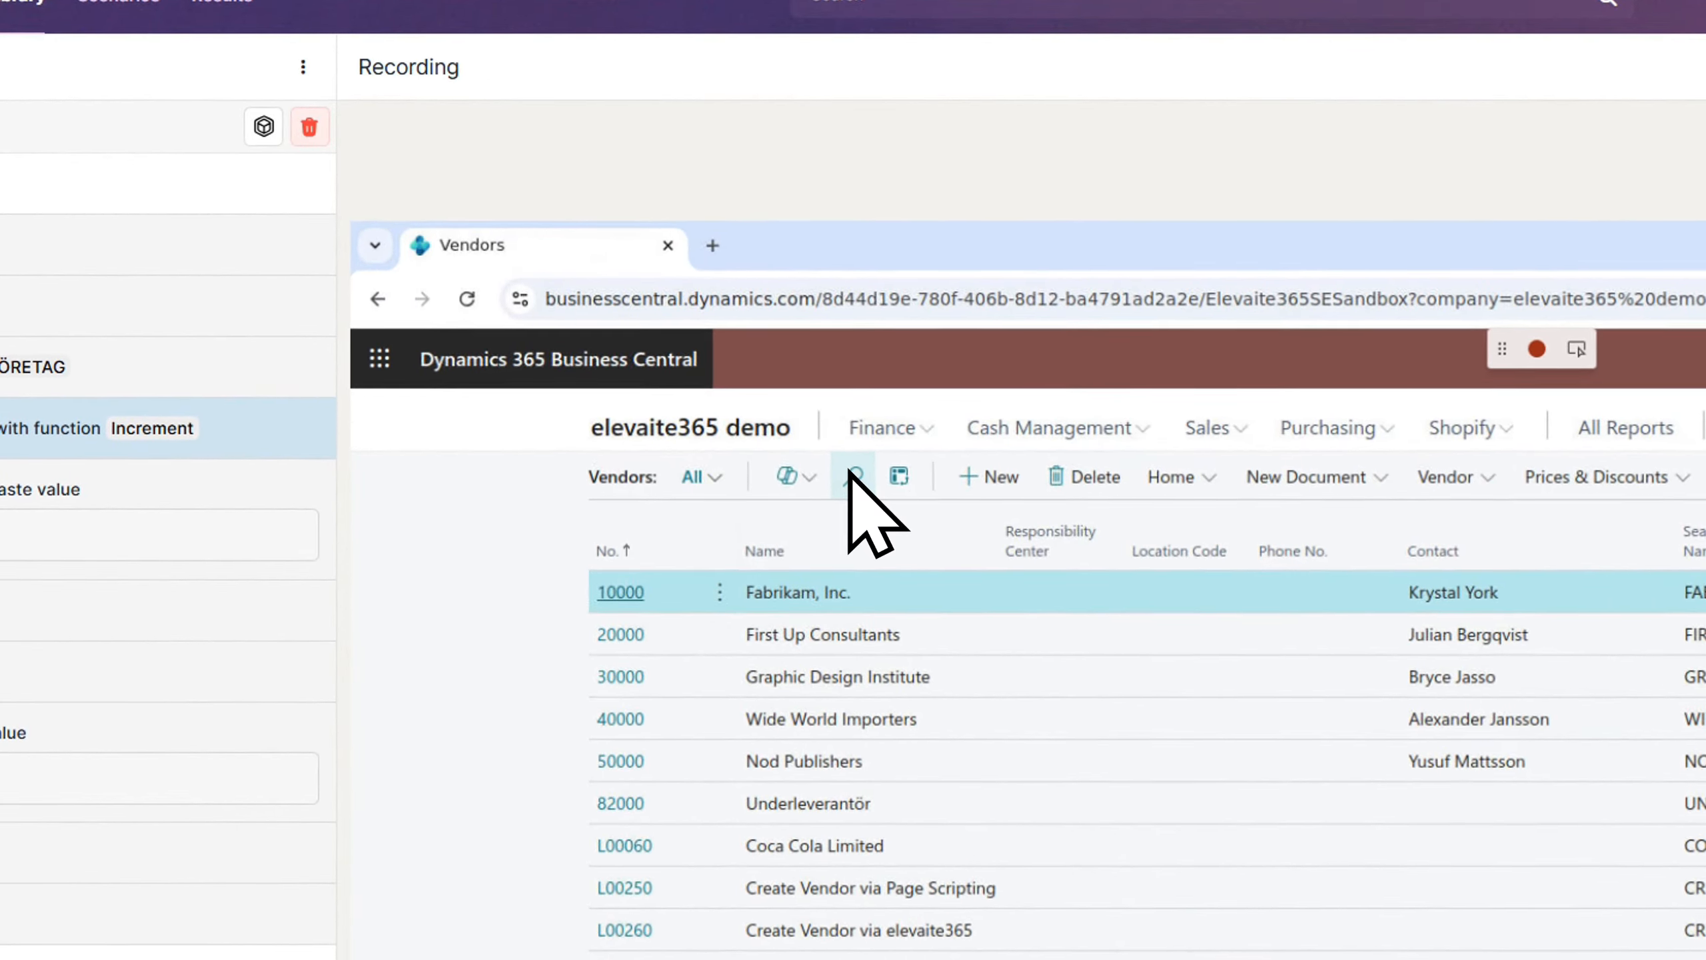
pyautogui.click(852, 474)
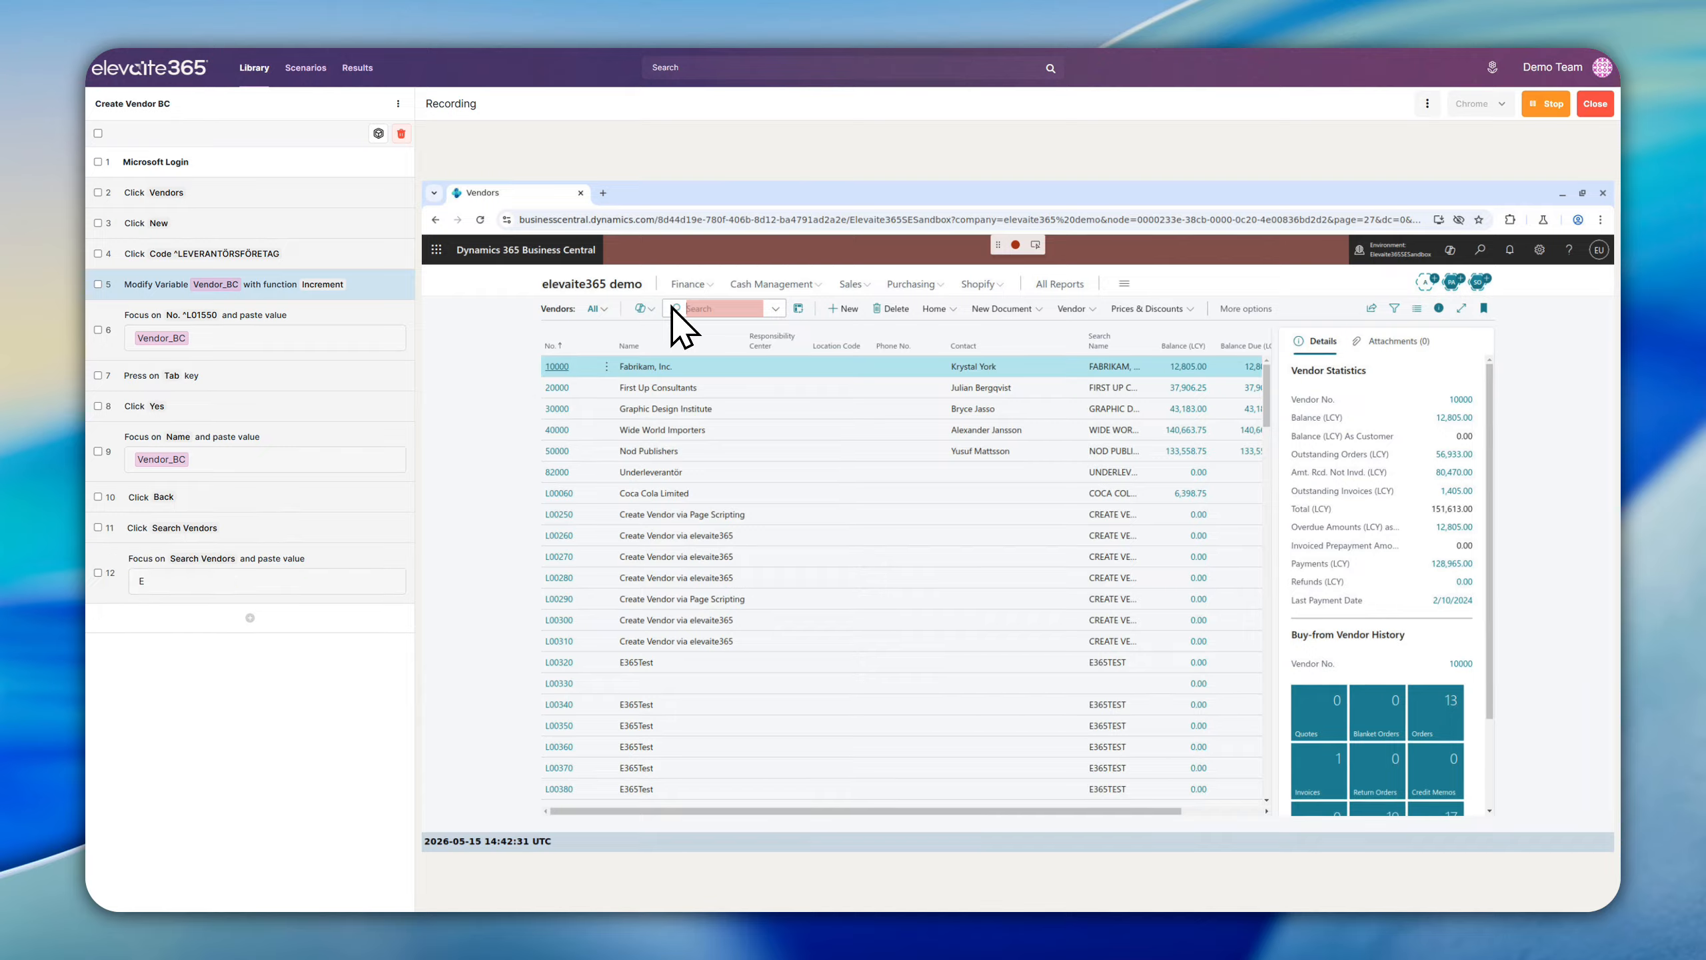
pyautogui.write('E3')
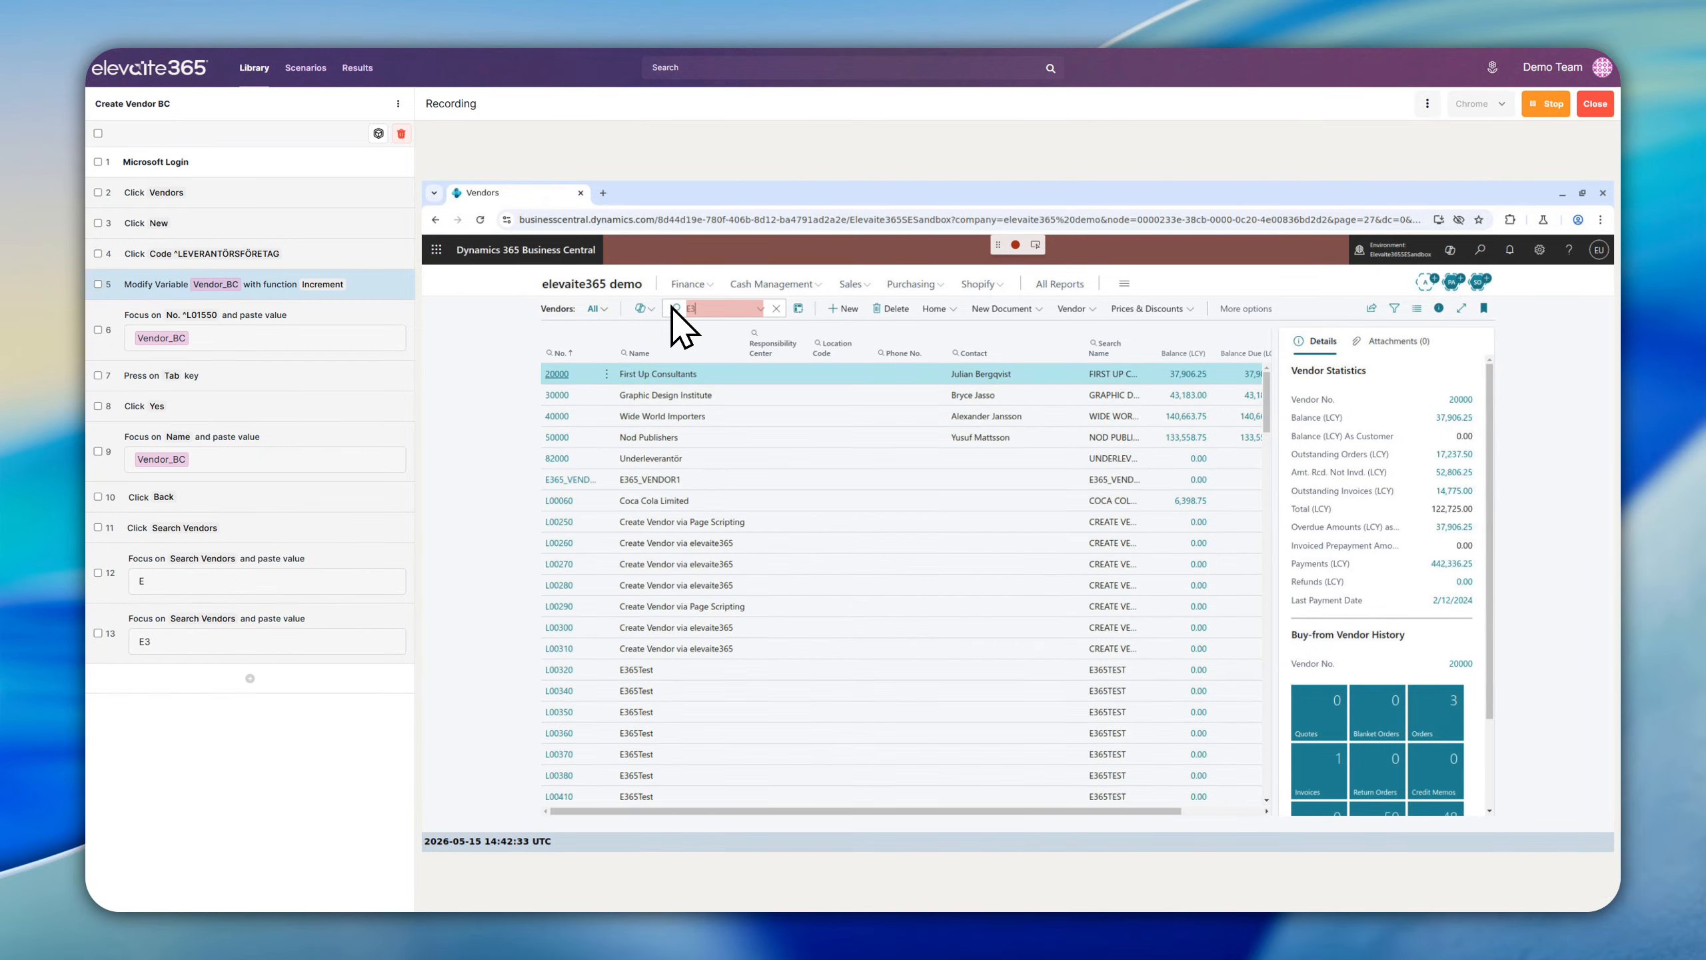
pyautogui.write('65_Vendor')
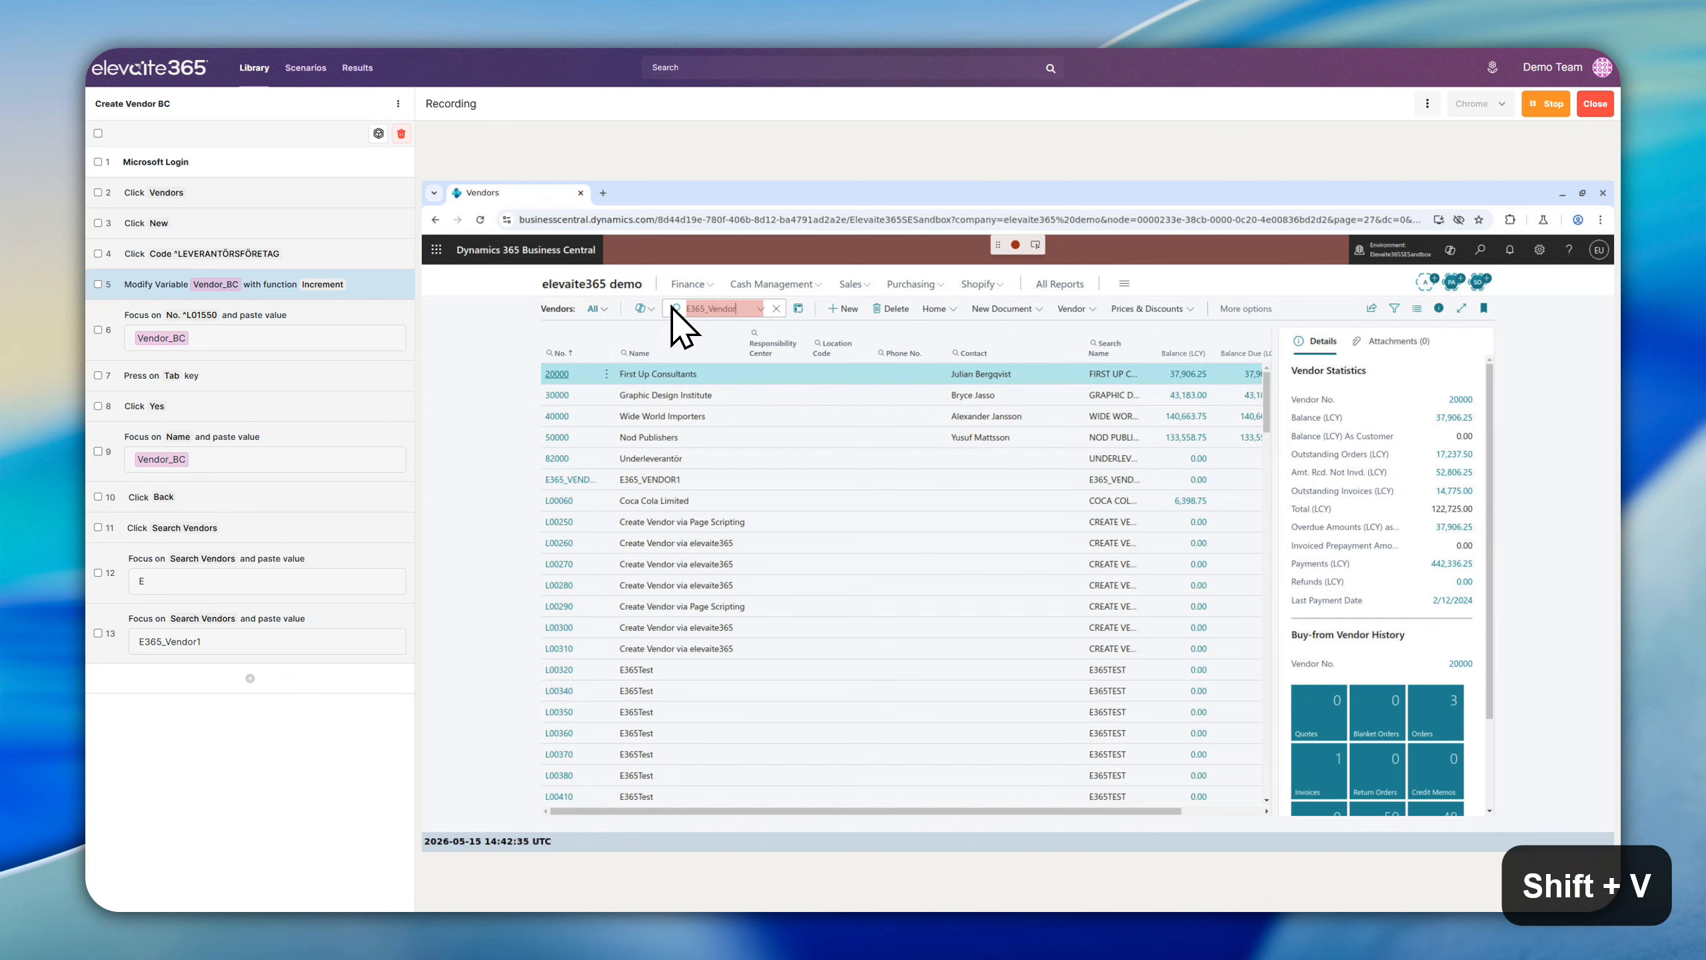
pyautogui.write('1')
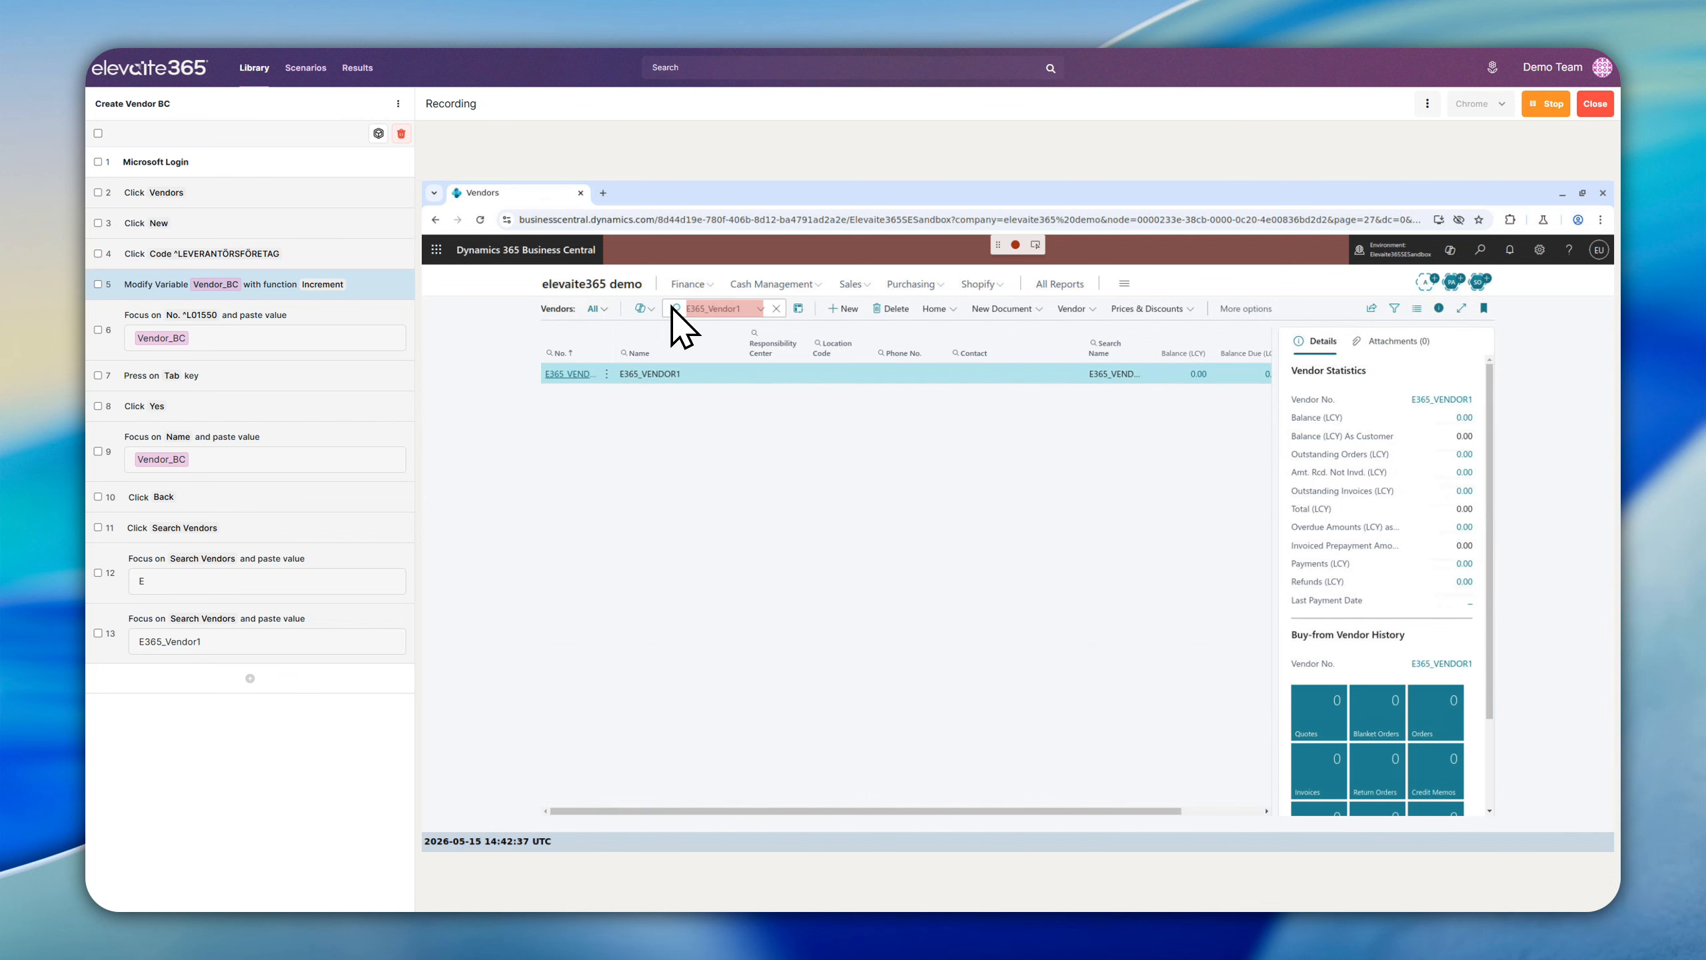
pyautogui.press('Return')
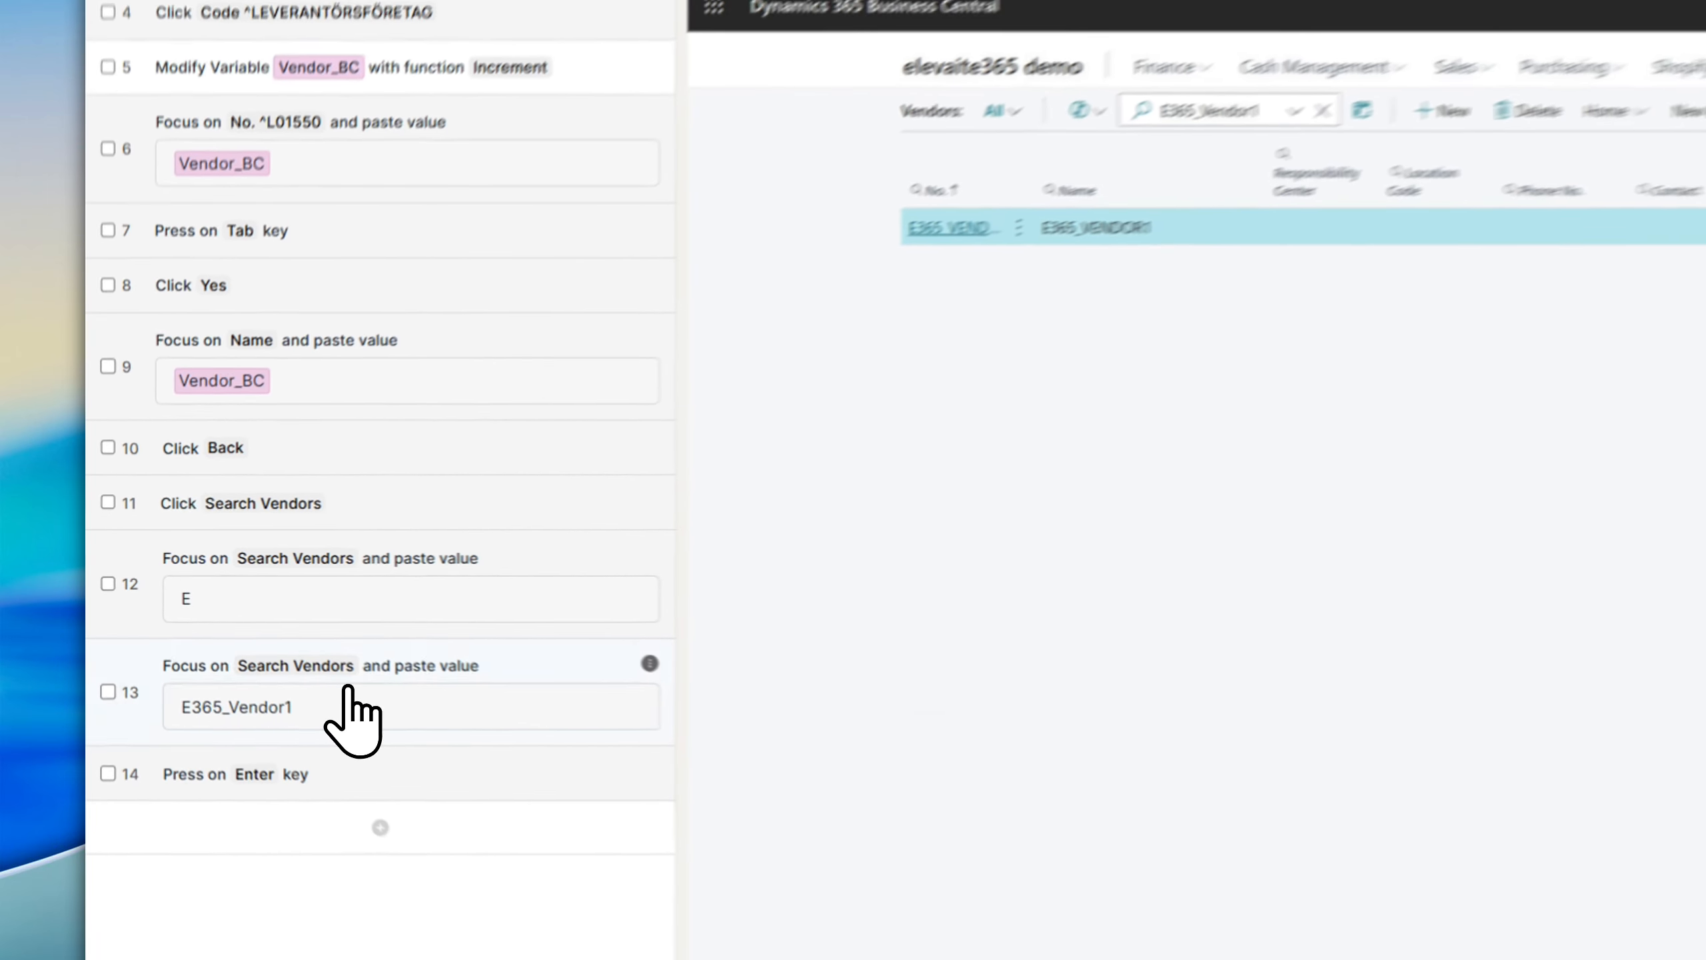
# Step: Replace the fixed E365_Vendor1 paste value of the Search Vendors step with the Vendor_BC variable
pyautogui.click(349, 716)
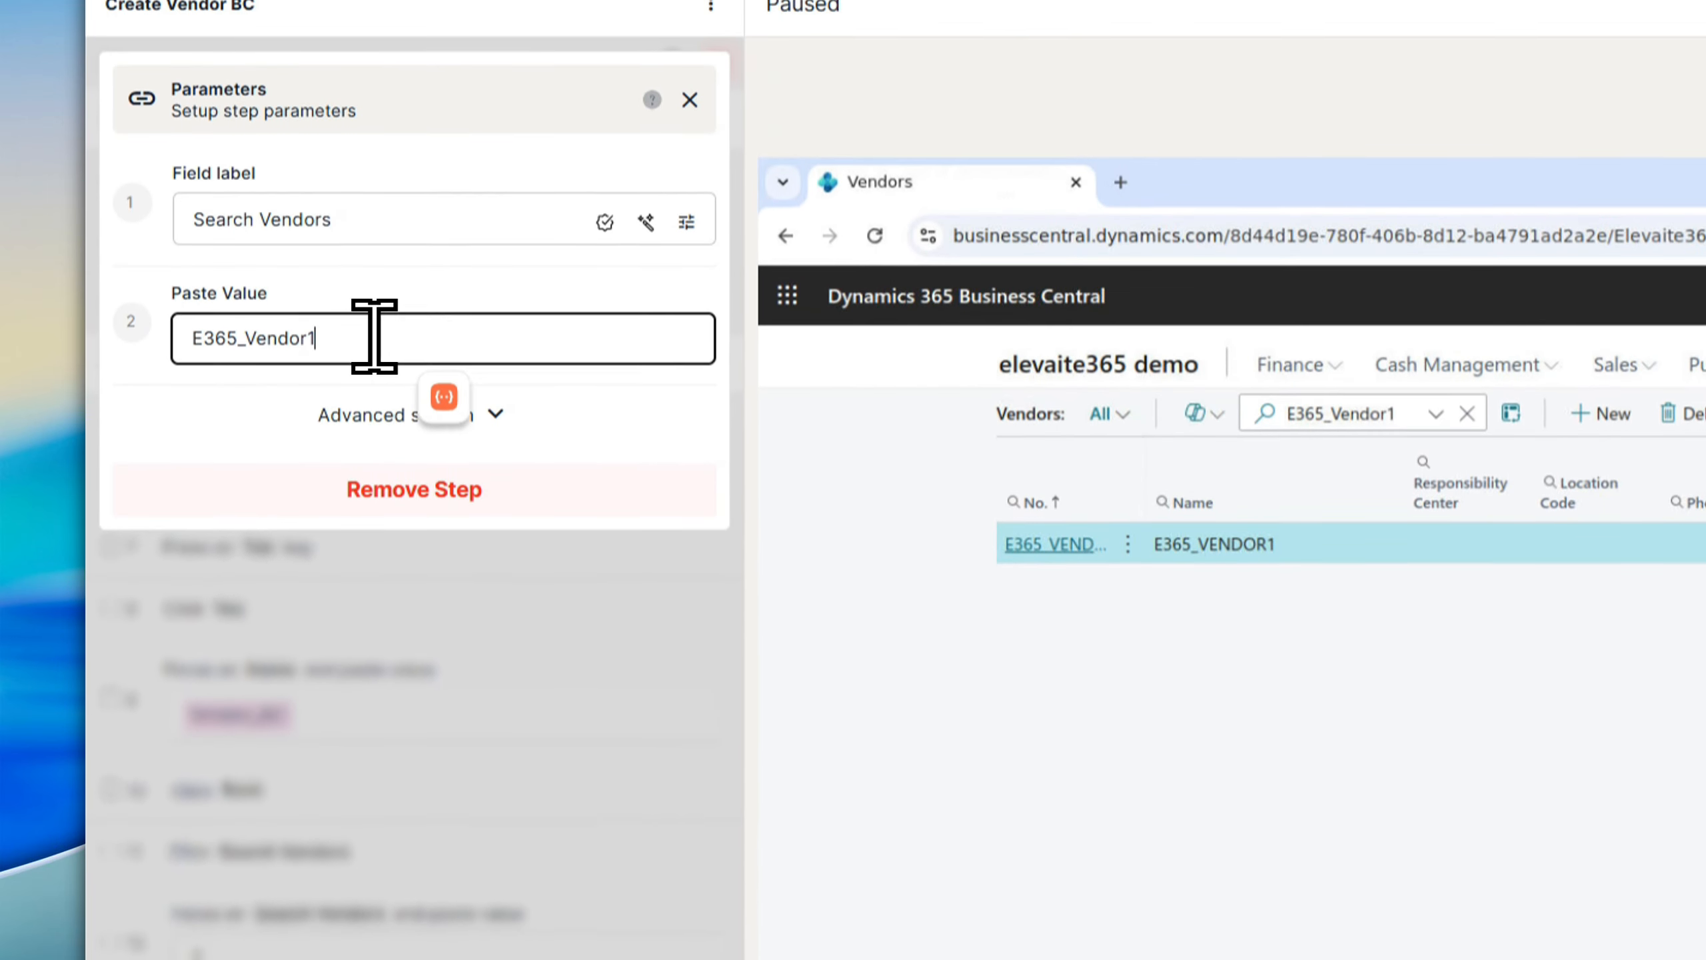
pyautogui.moveTo(368, 356); pyautogui.dragTo(177, 363)
pyautogui.press('BackSpace')
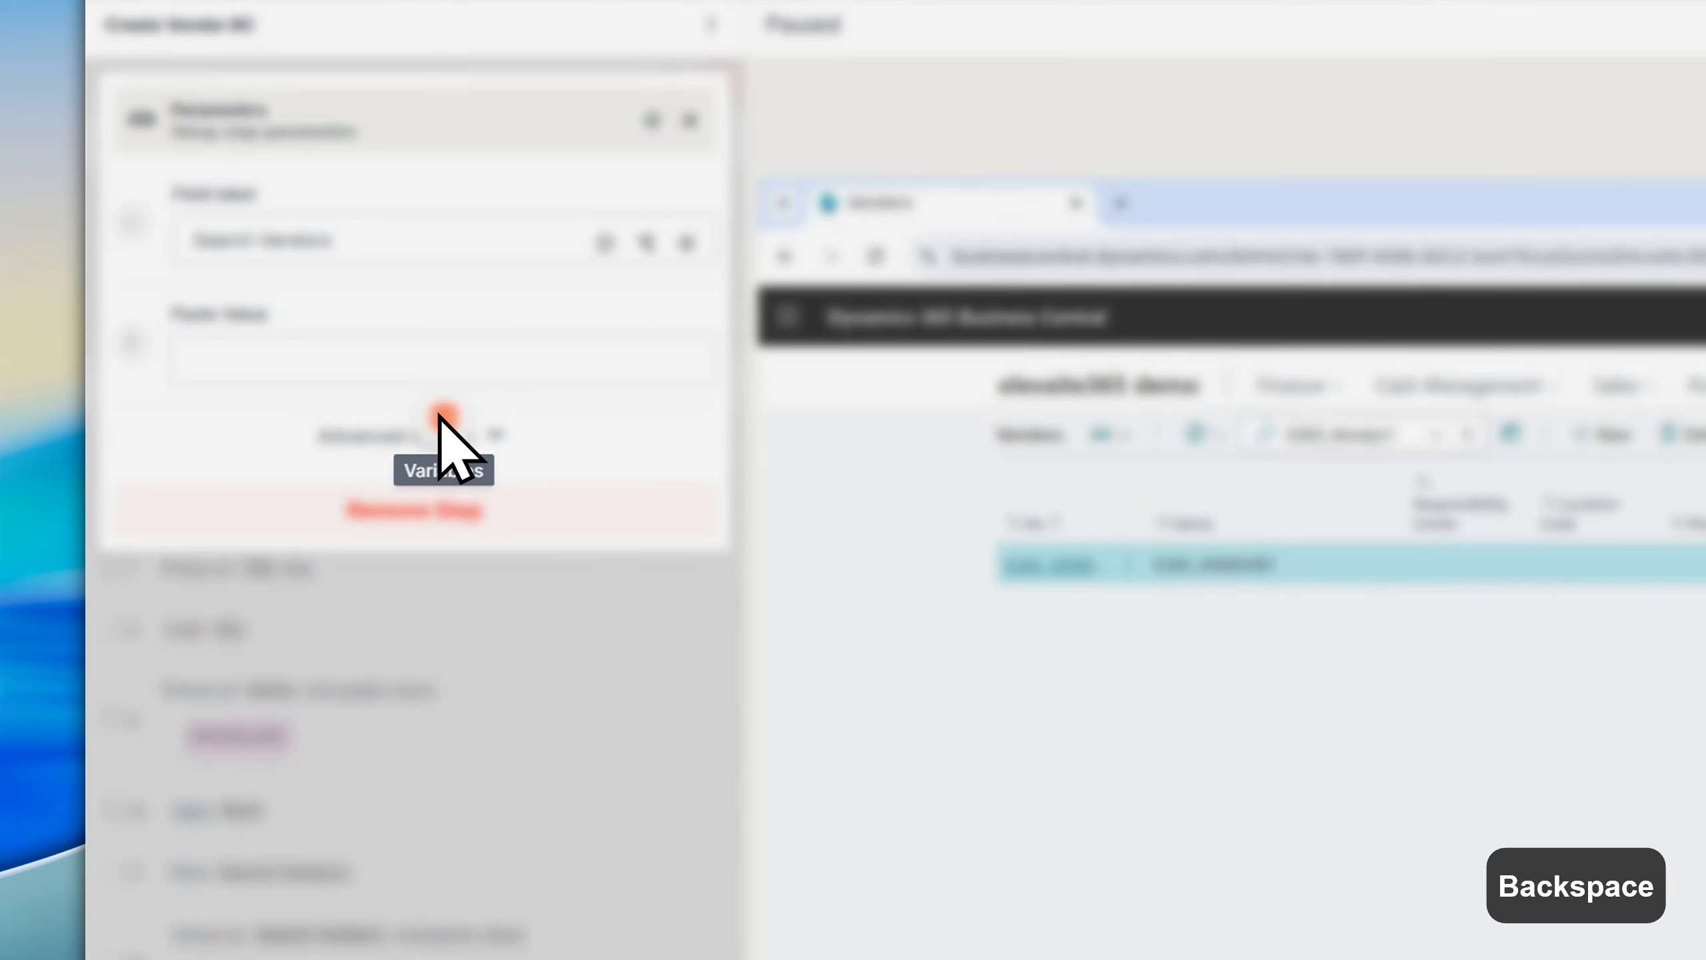
pyautogui.click(443, 418)
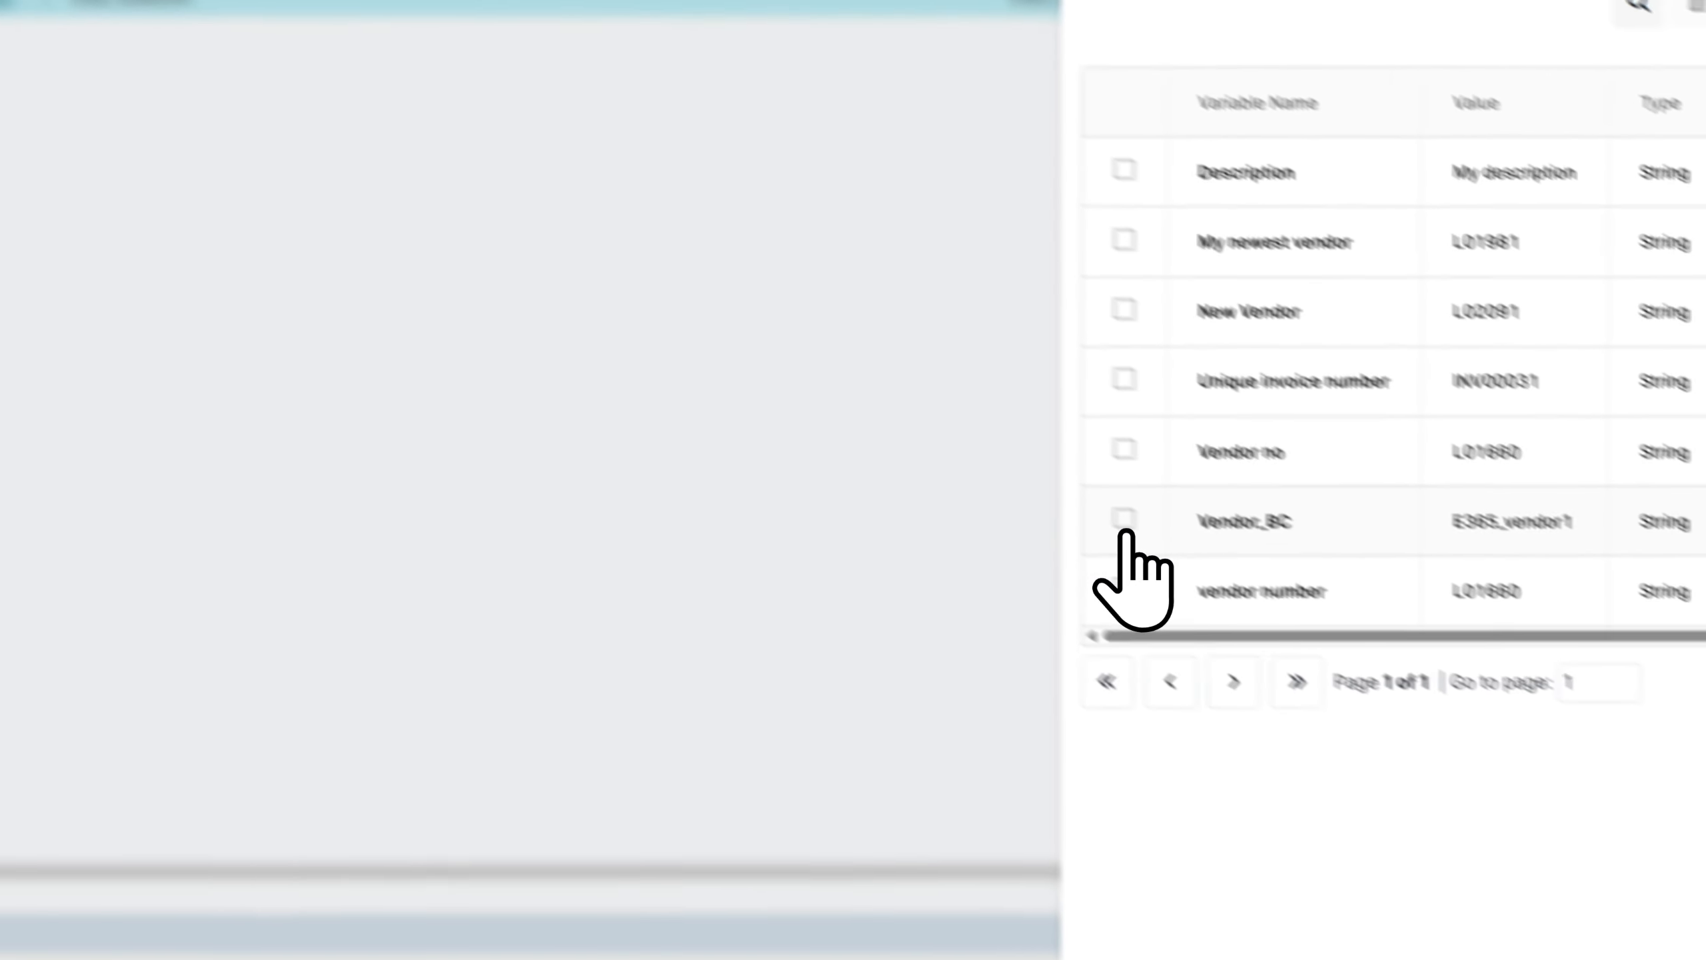
pyautogui.click(1123, 518)
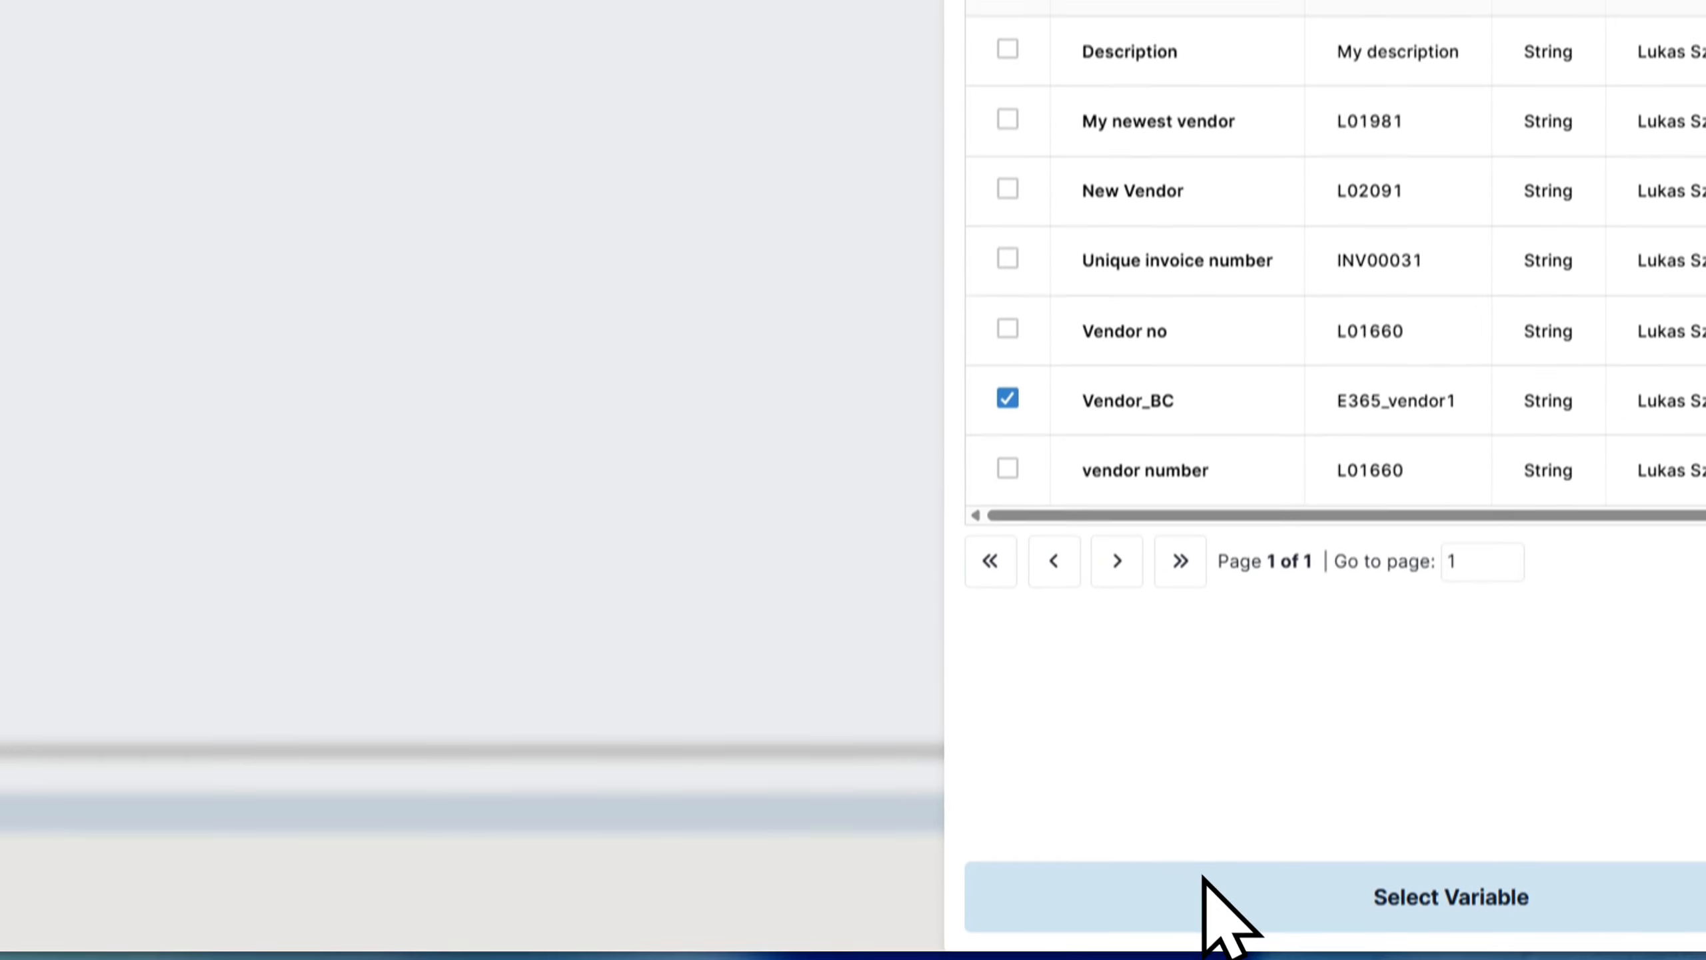
pyautogui.click(1214, 900)
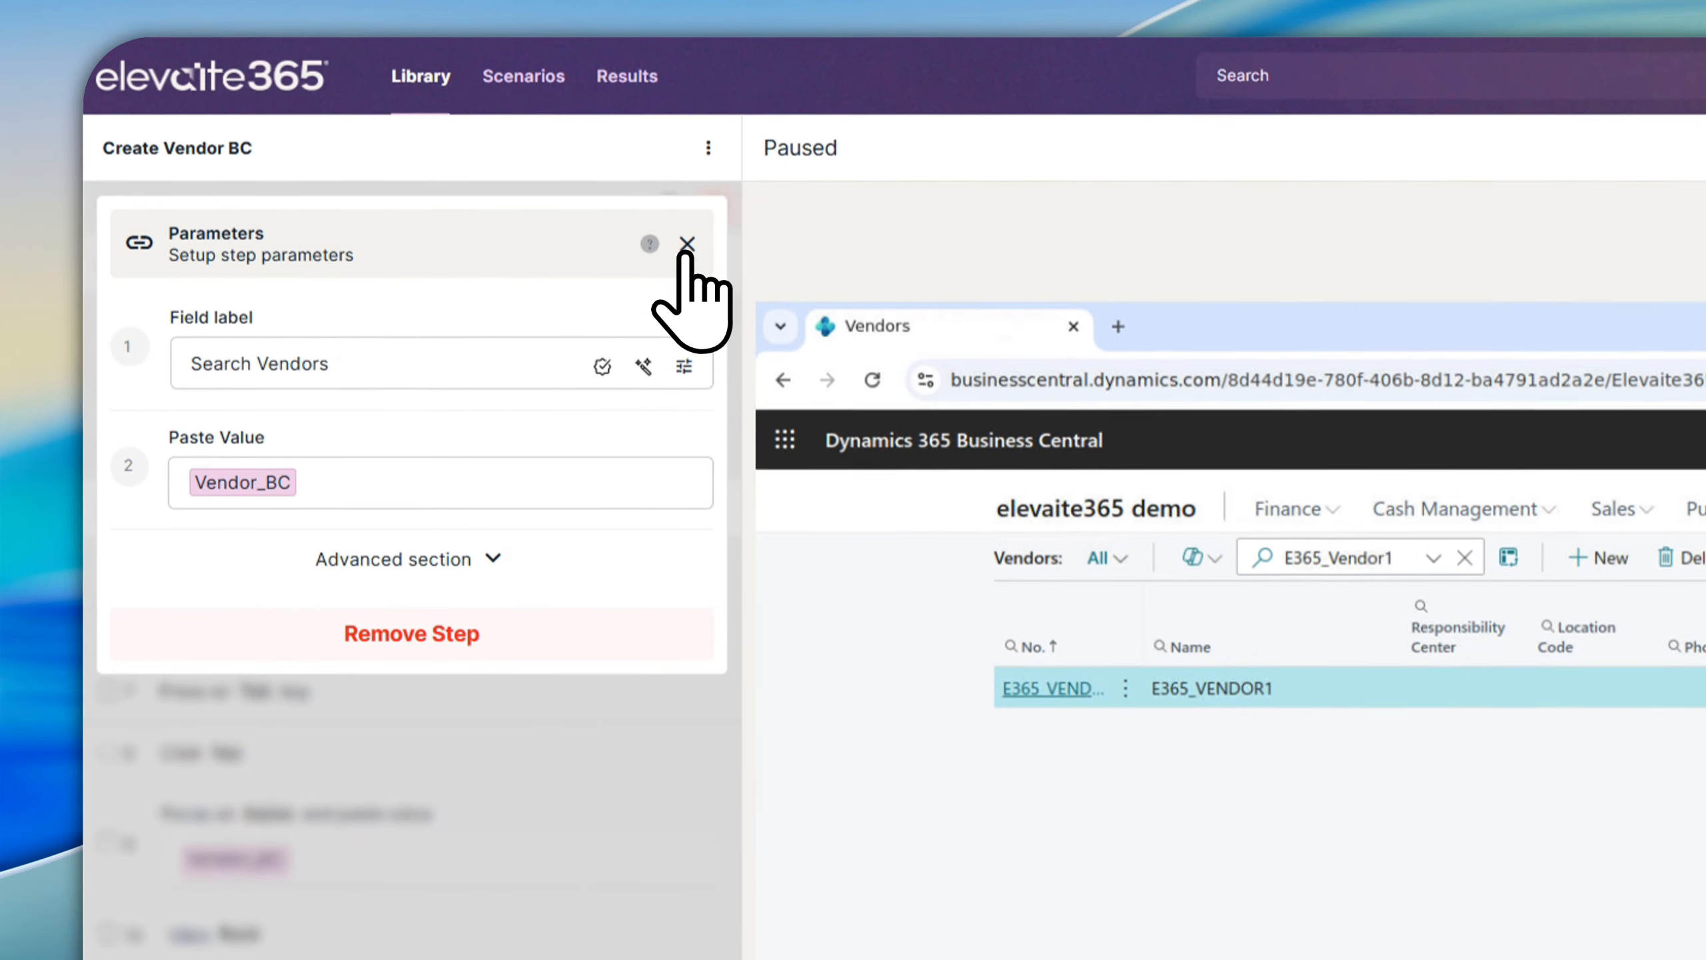
pyautogui.click(685, 230)
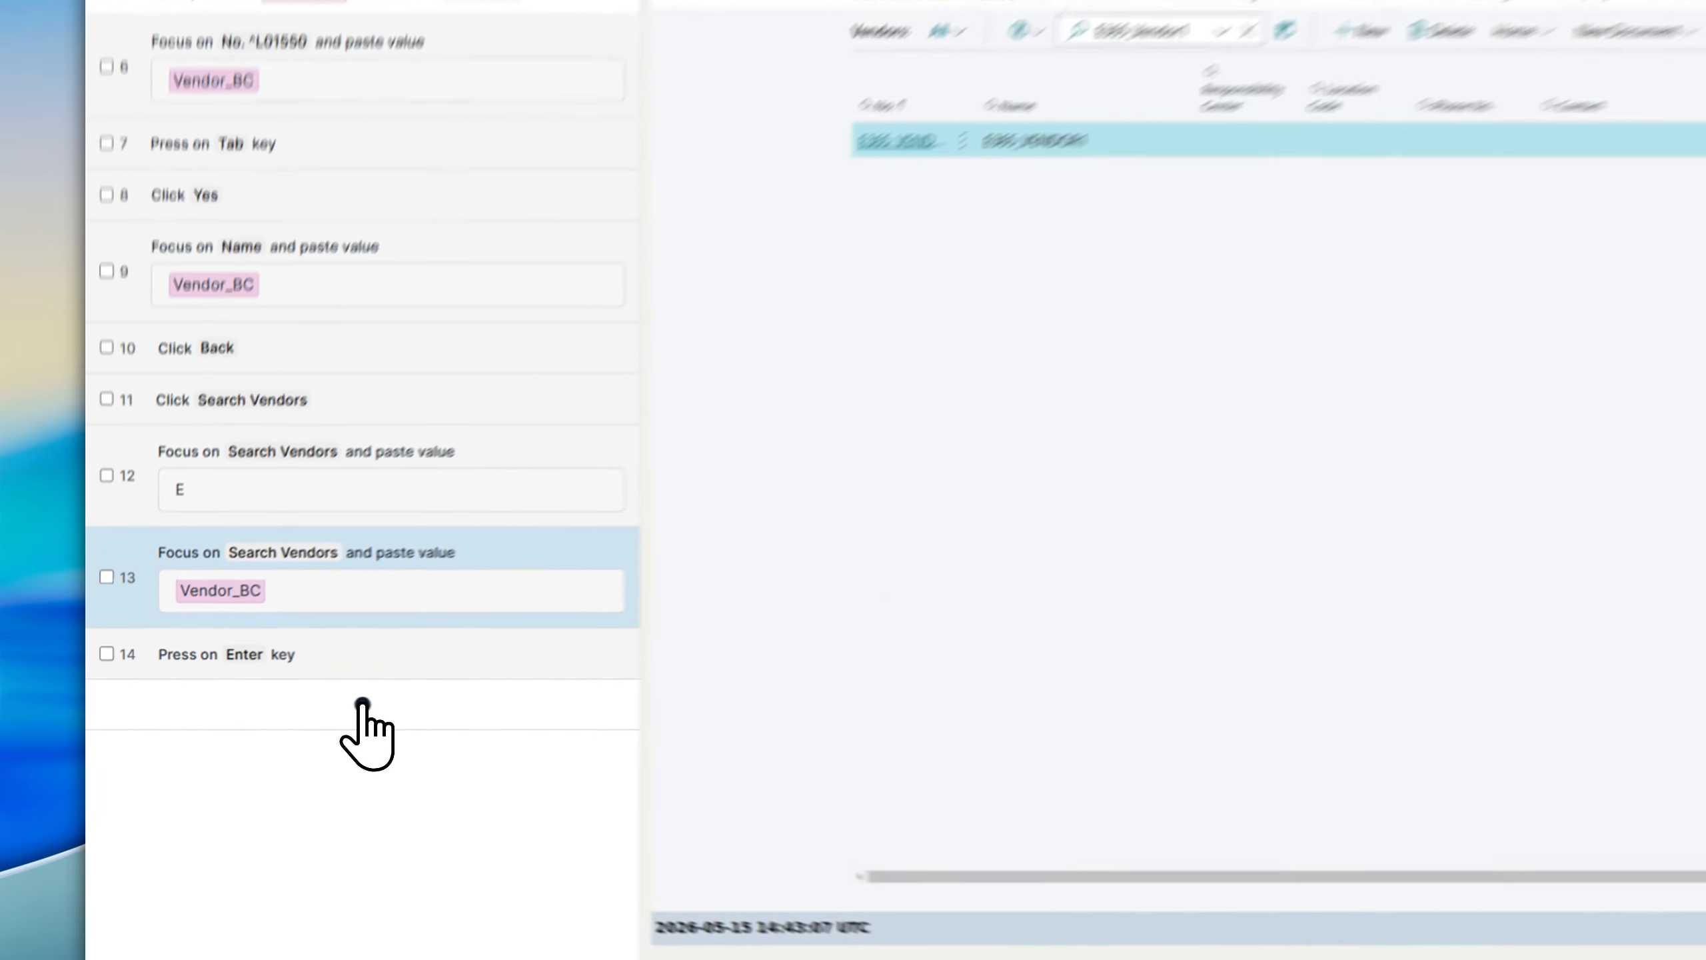
# Step: Add a Verify Field step at the end of the script that targets the Name cell of the E365_VENDOR1 row
pyautogui.click(250, 708)
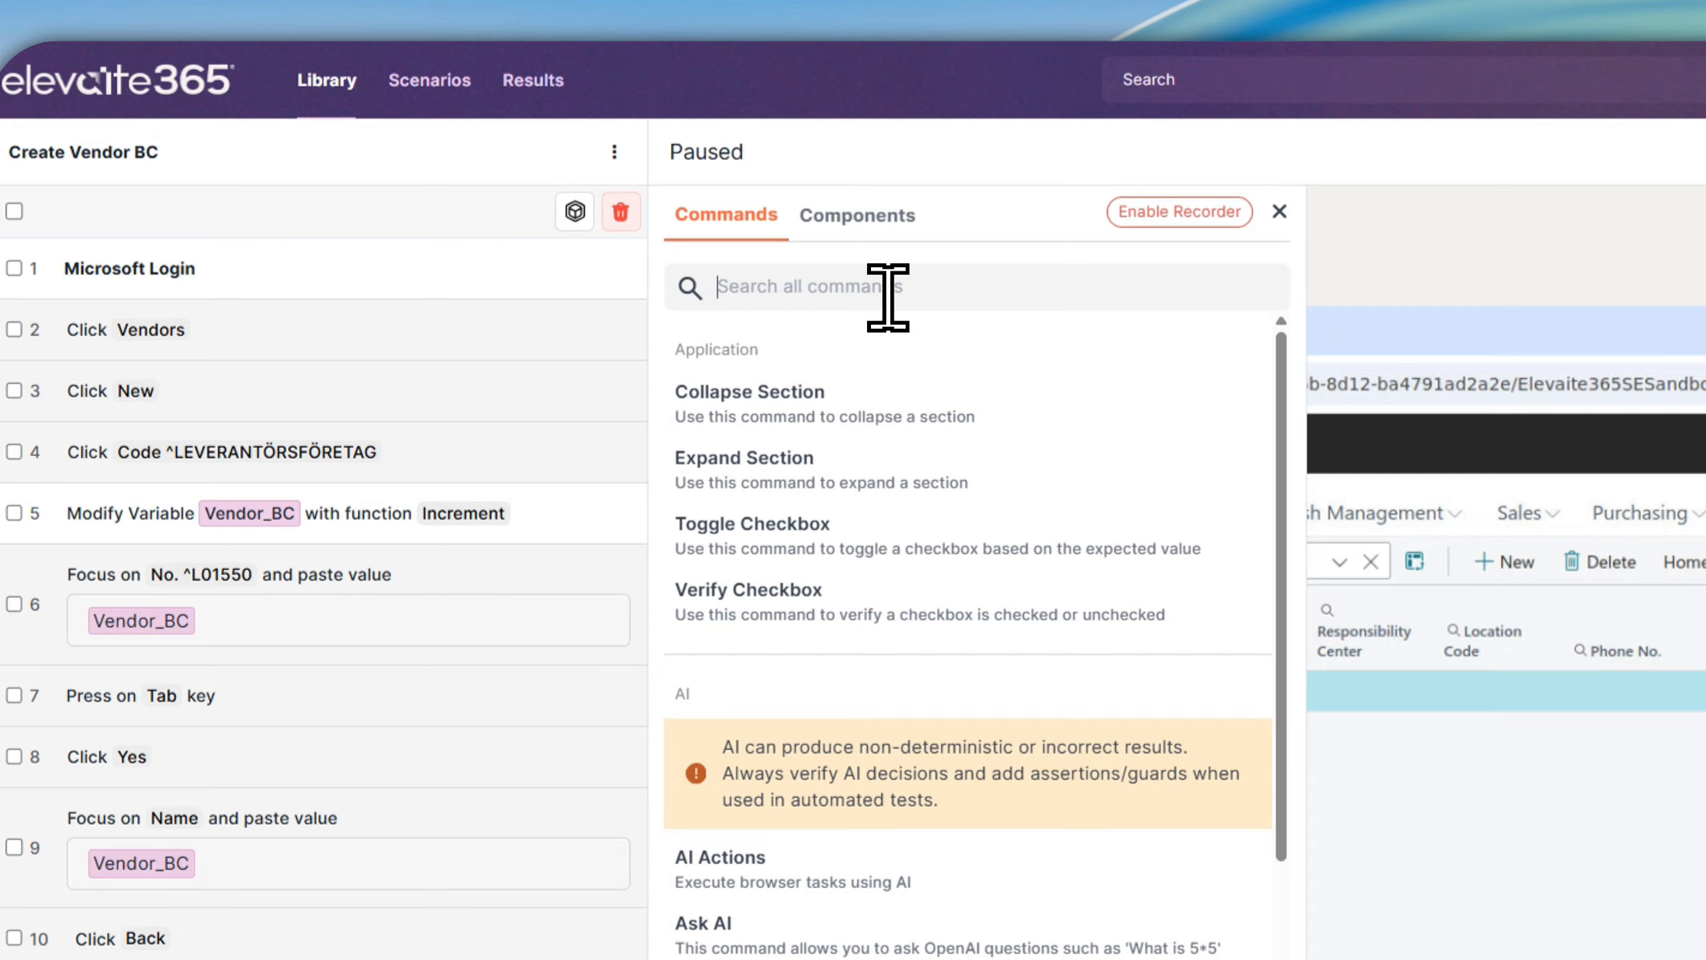
pyautogui.write('verify')
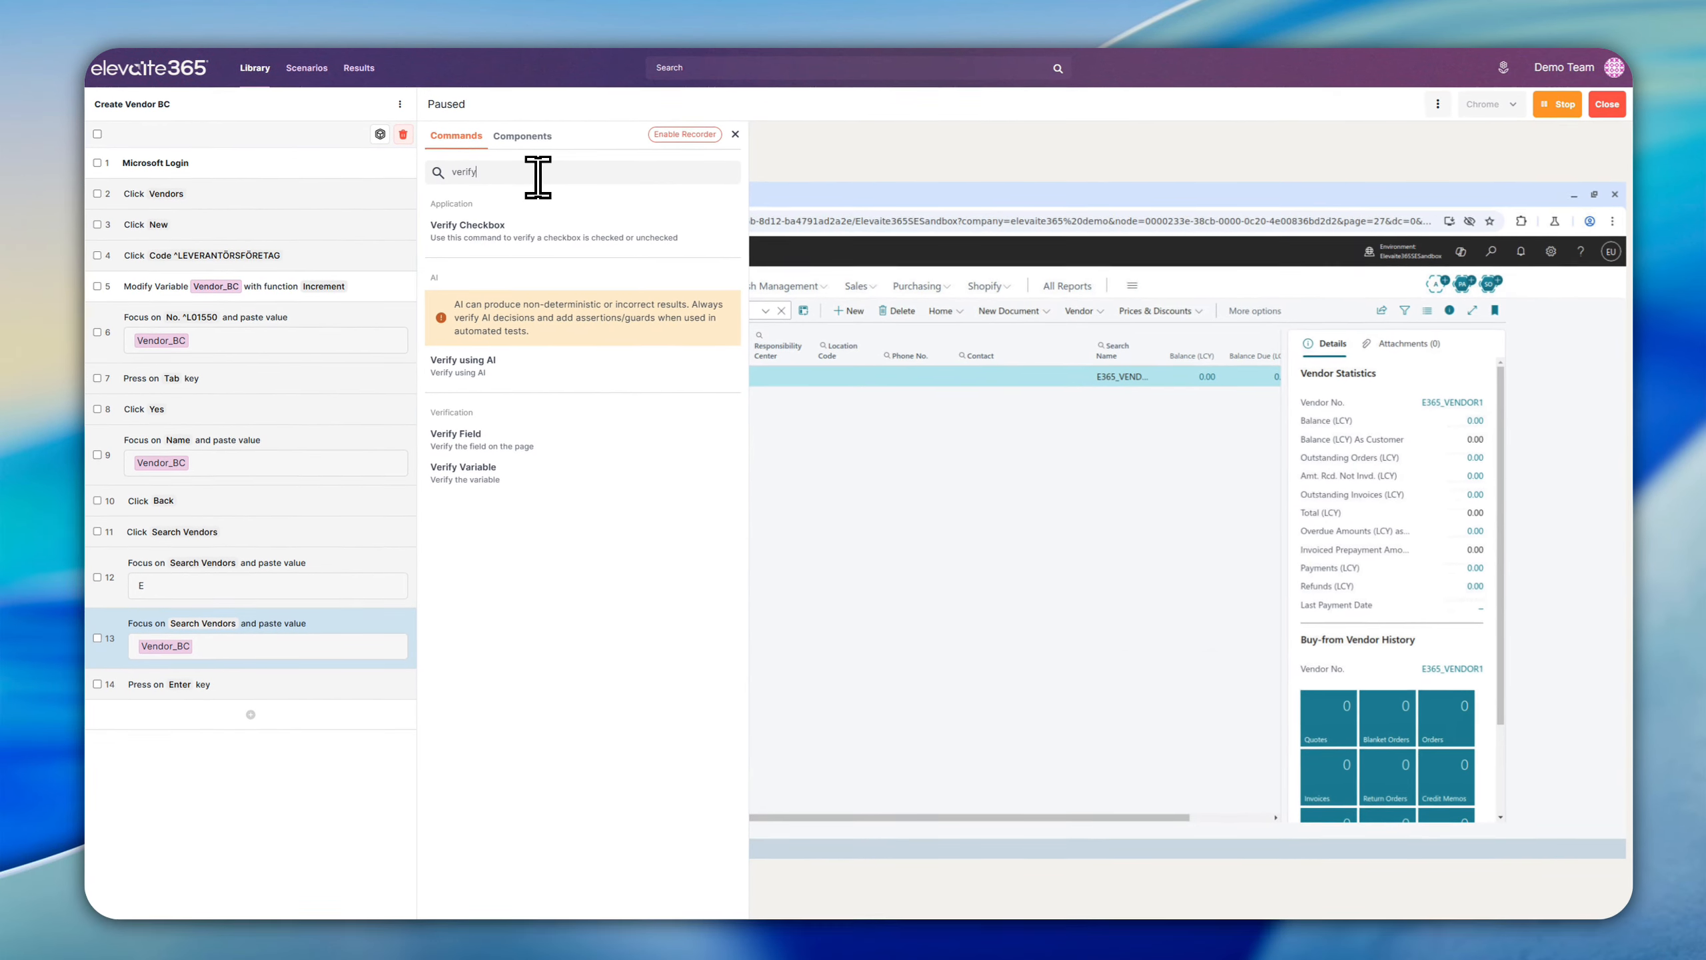
pyautogui.click(452, 436)
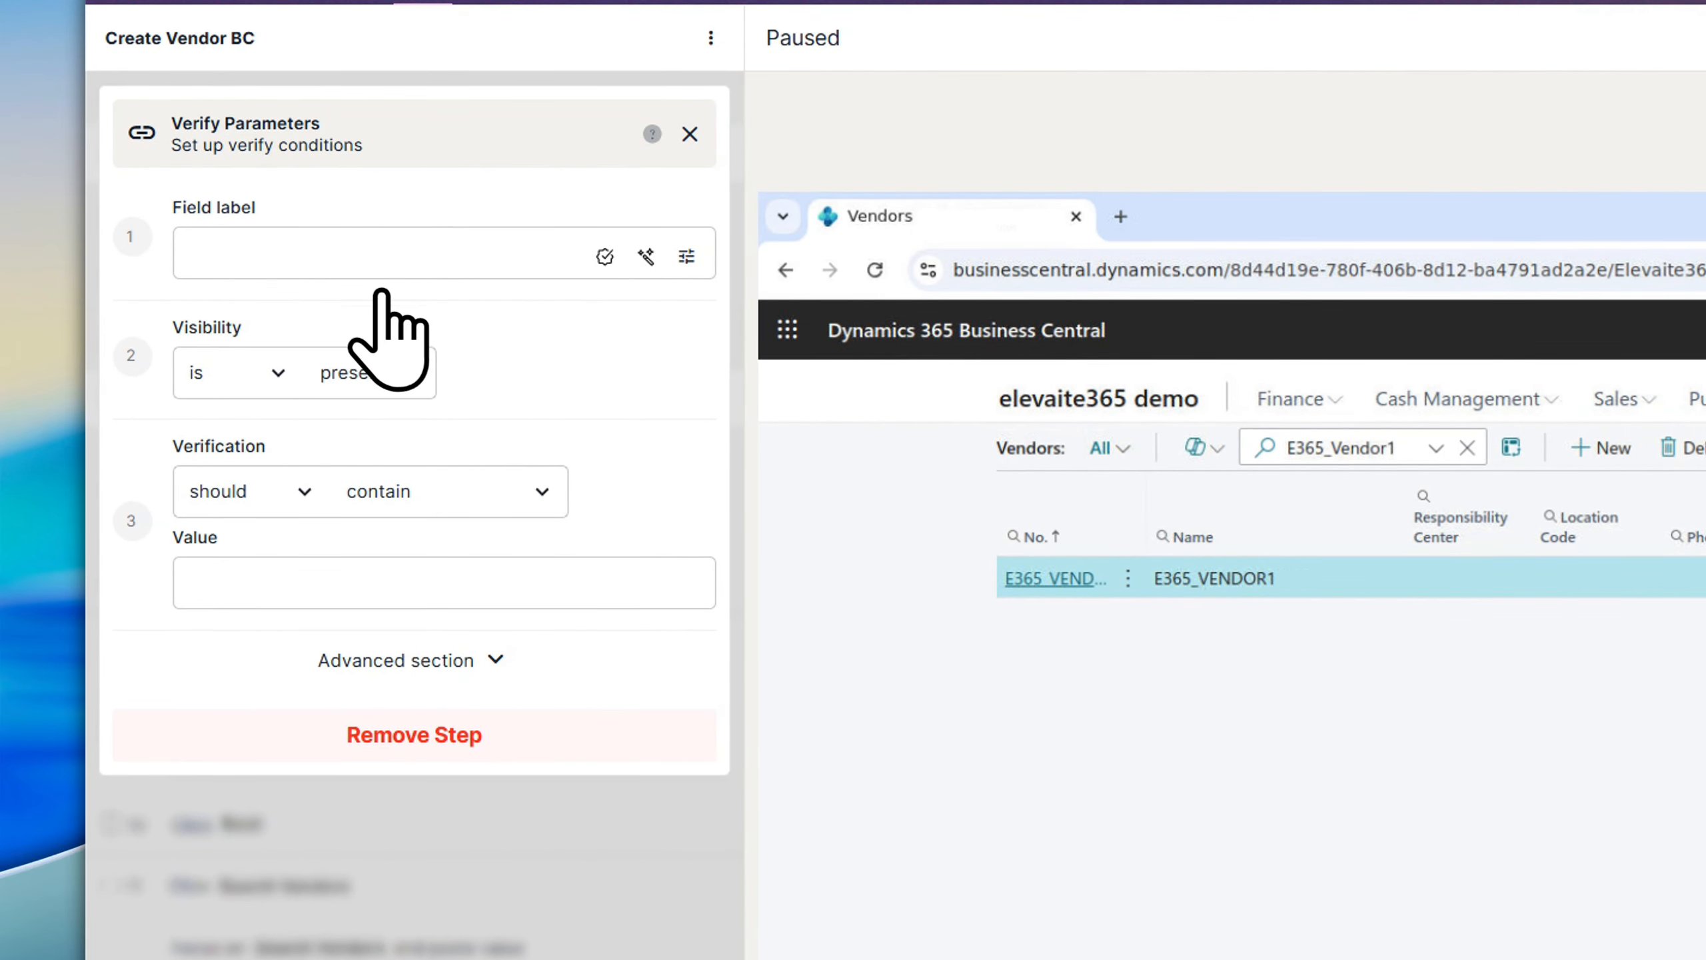
pyautogui.click(325, 259)
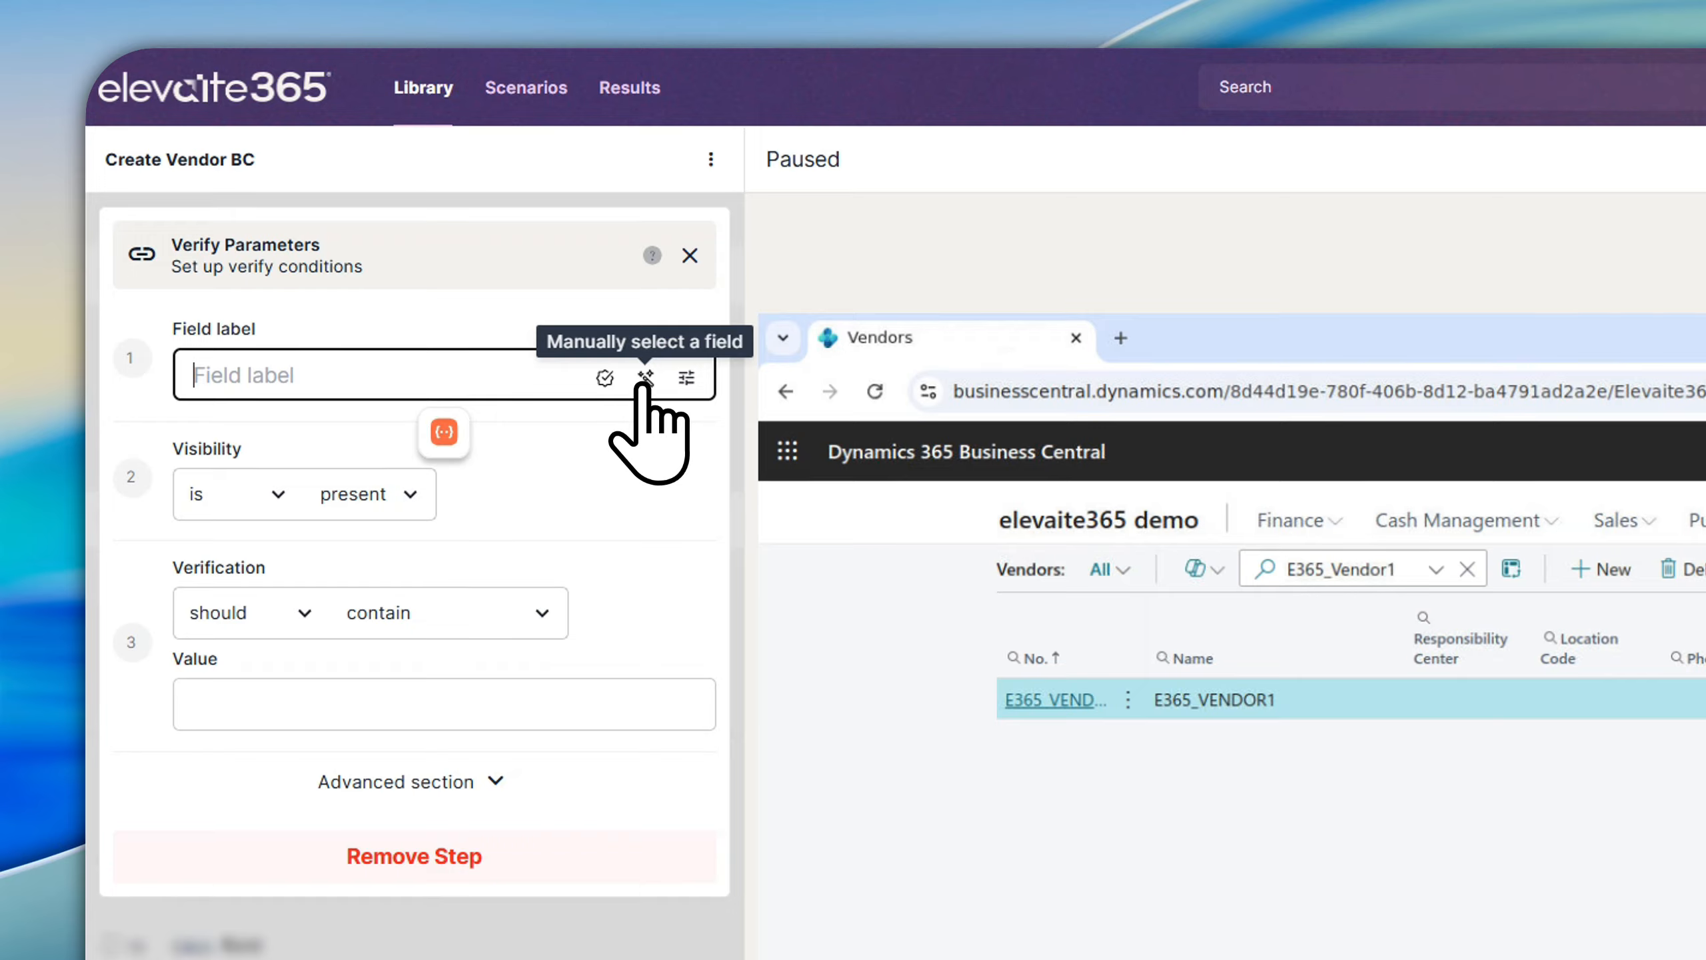
pyautogui.click(638, 385)
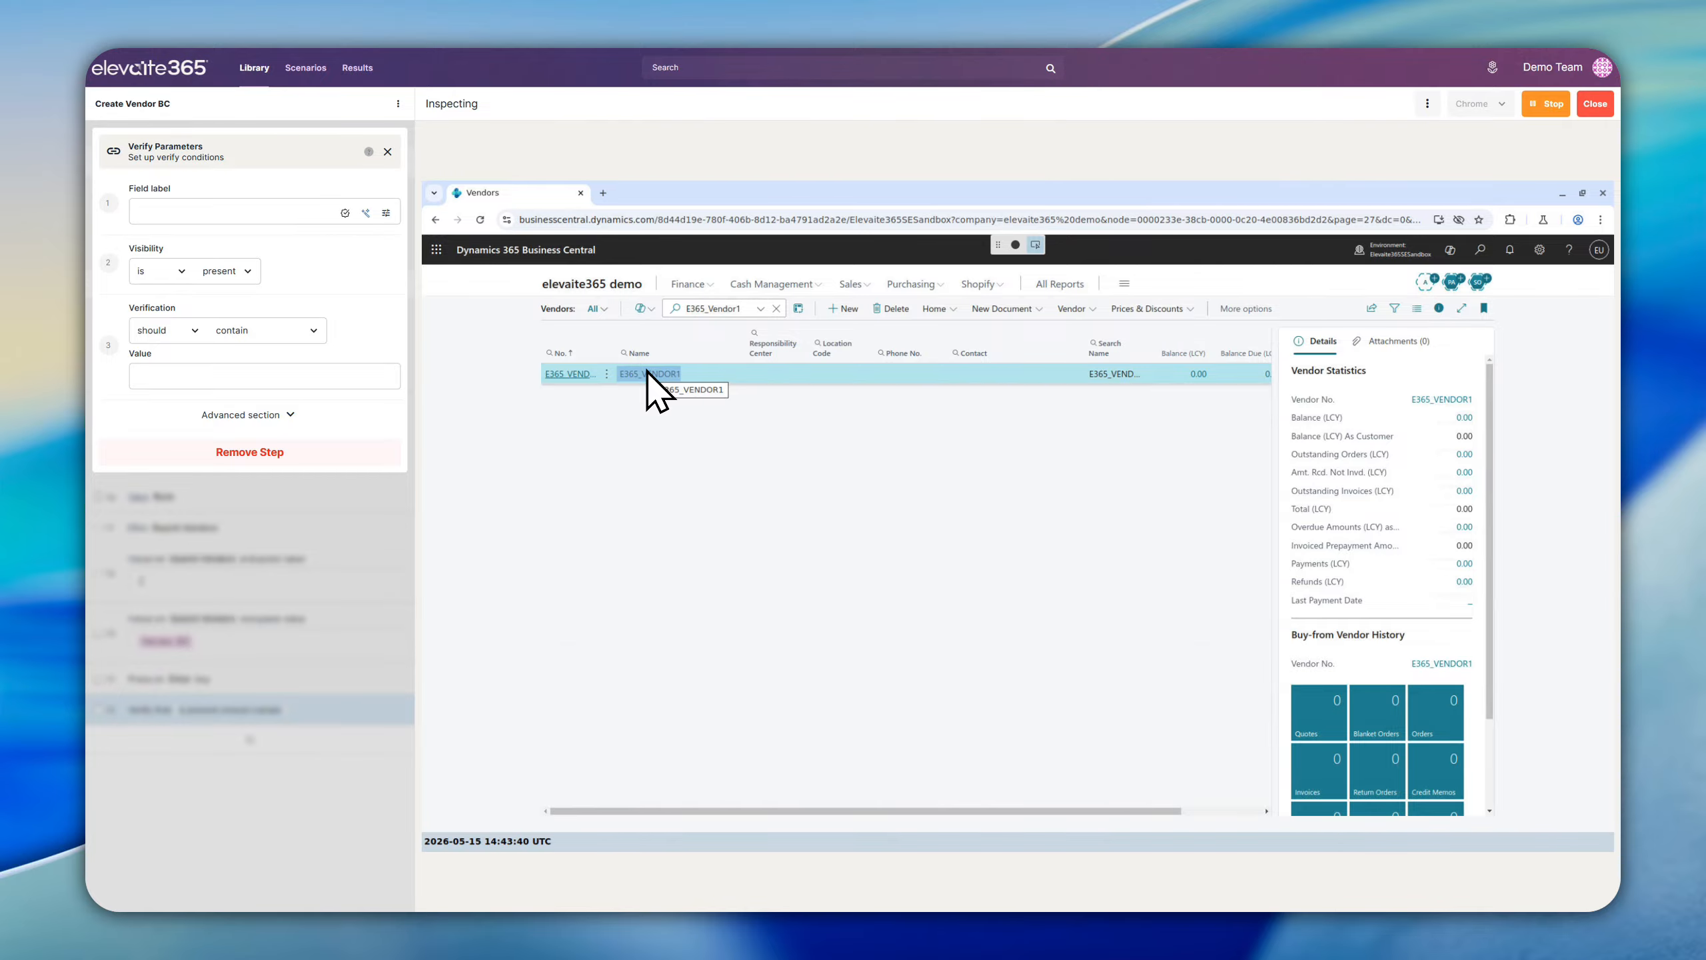
pyautogui.click(648, 372)
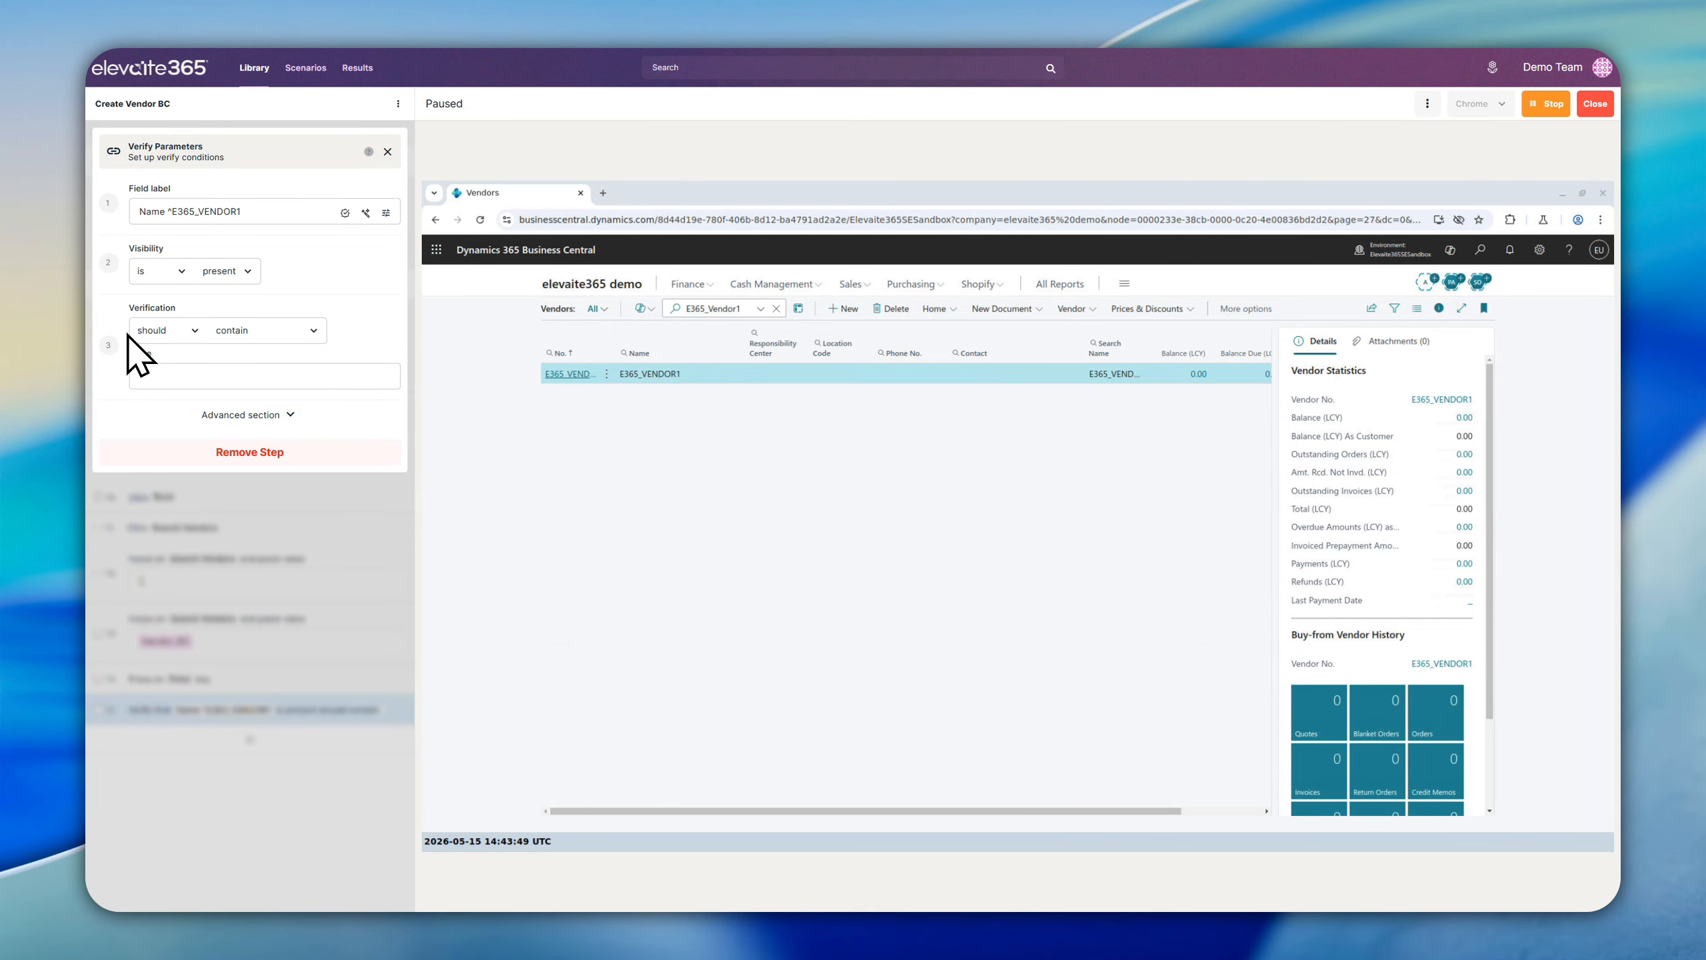
# Step: Set the verification condition to should contain the Vendor_BC variable
pyautogui.click(227, 332)
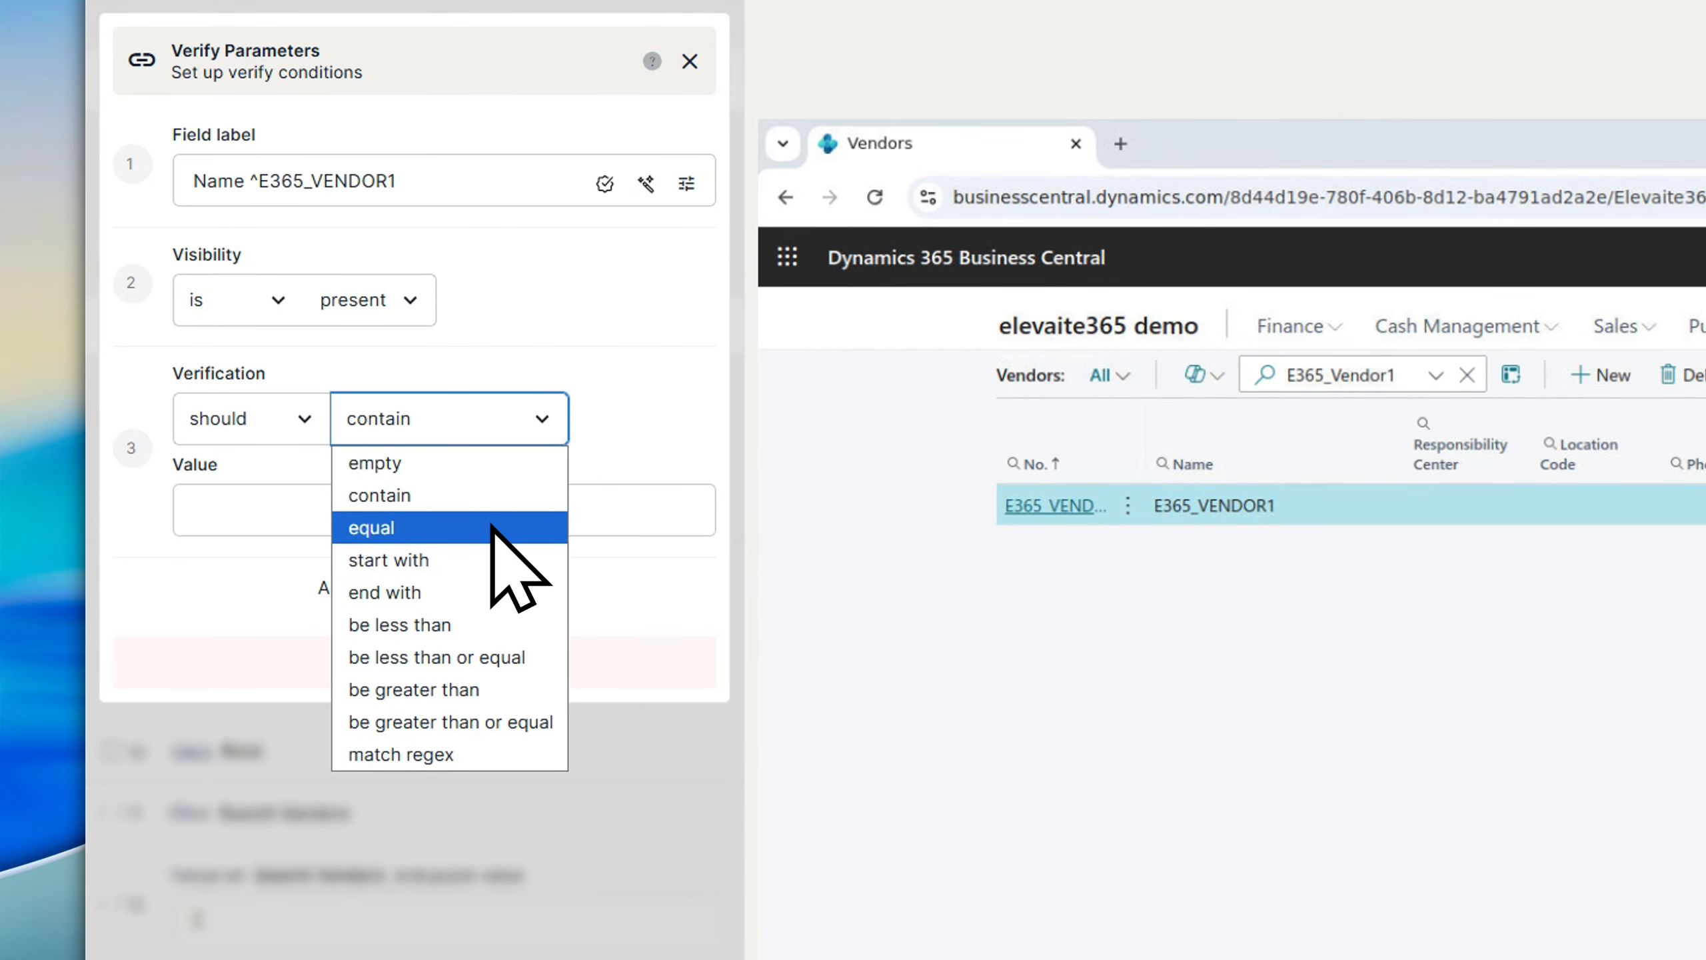
pyautogui.click(380, 496)
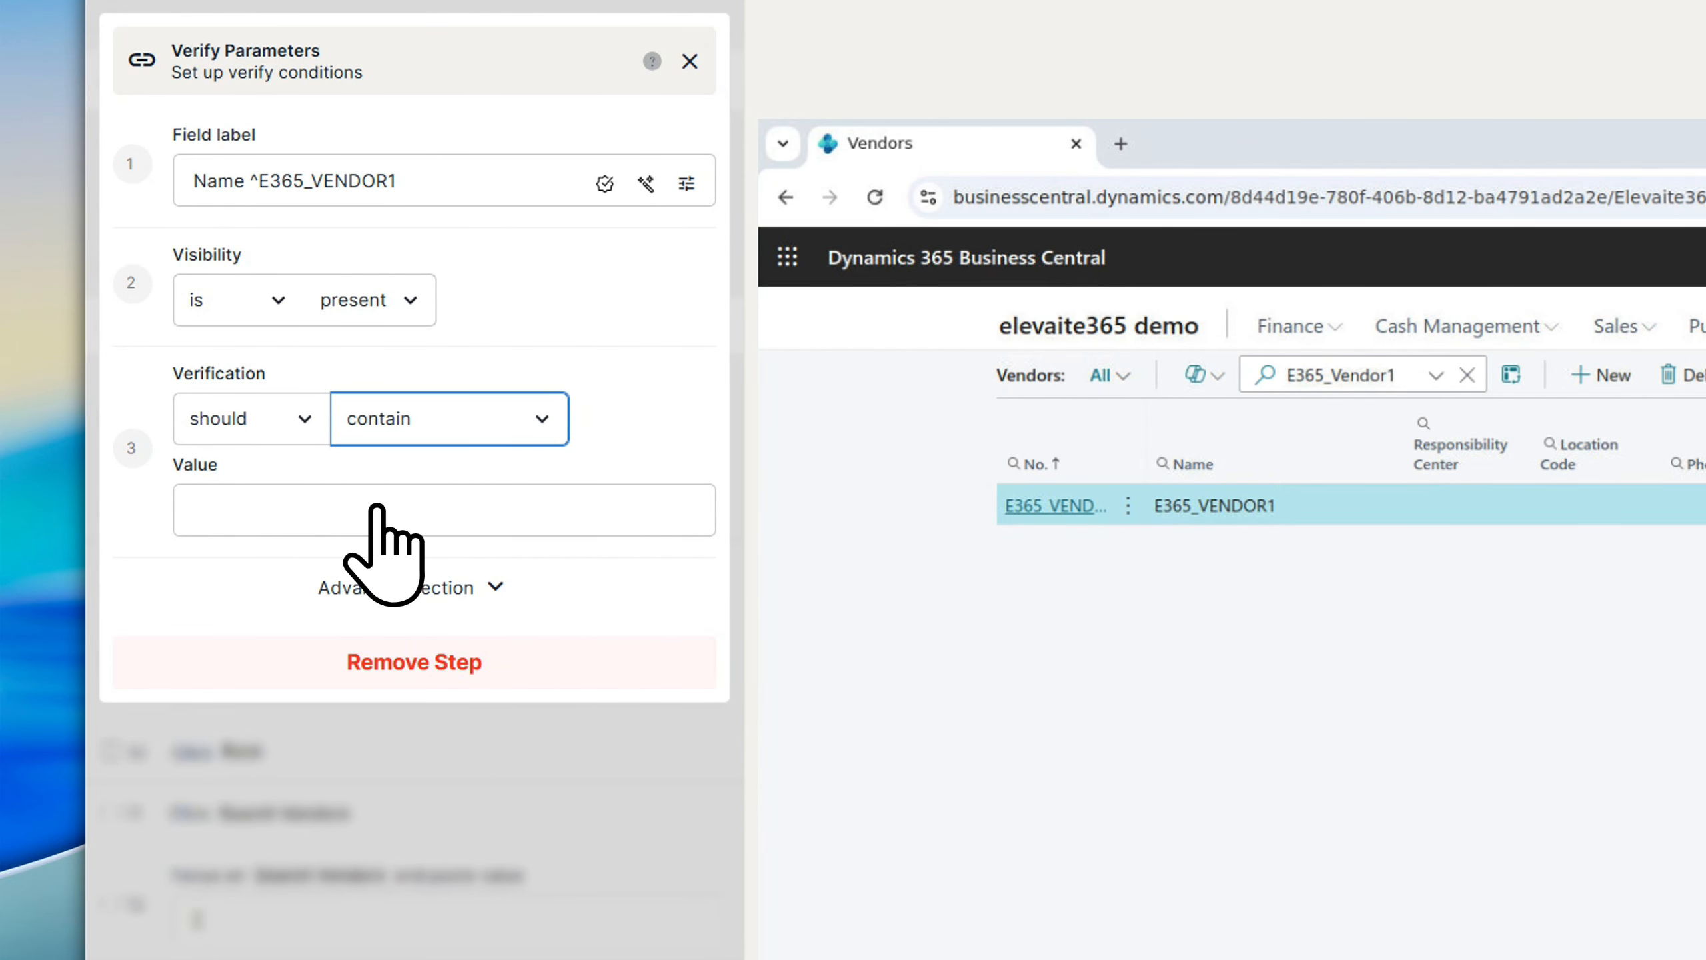
pyautogui.click(376, 510)
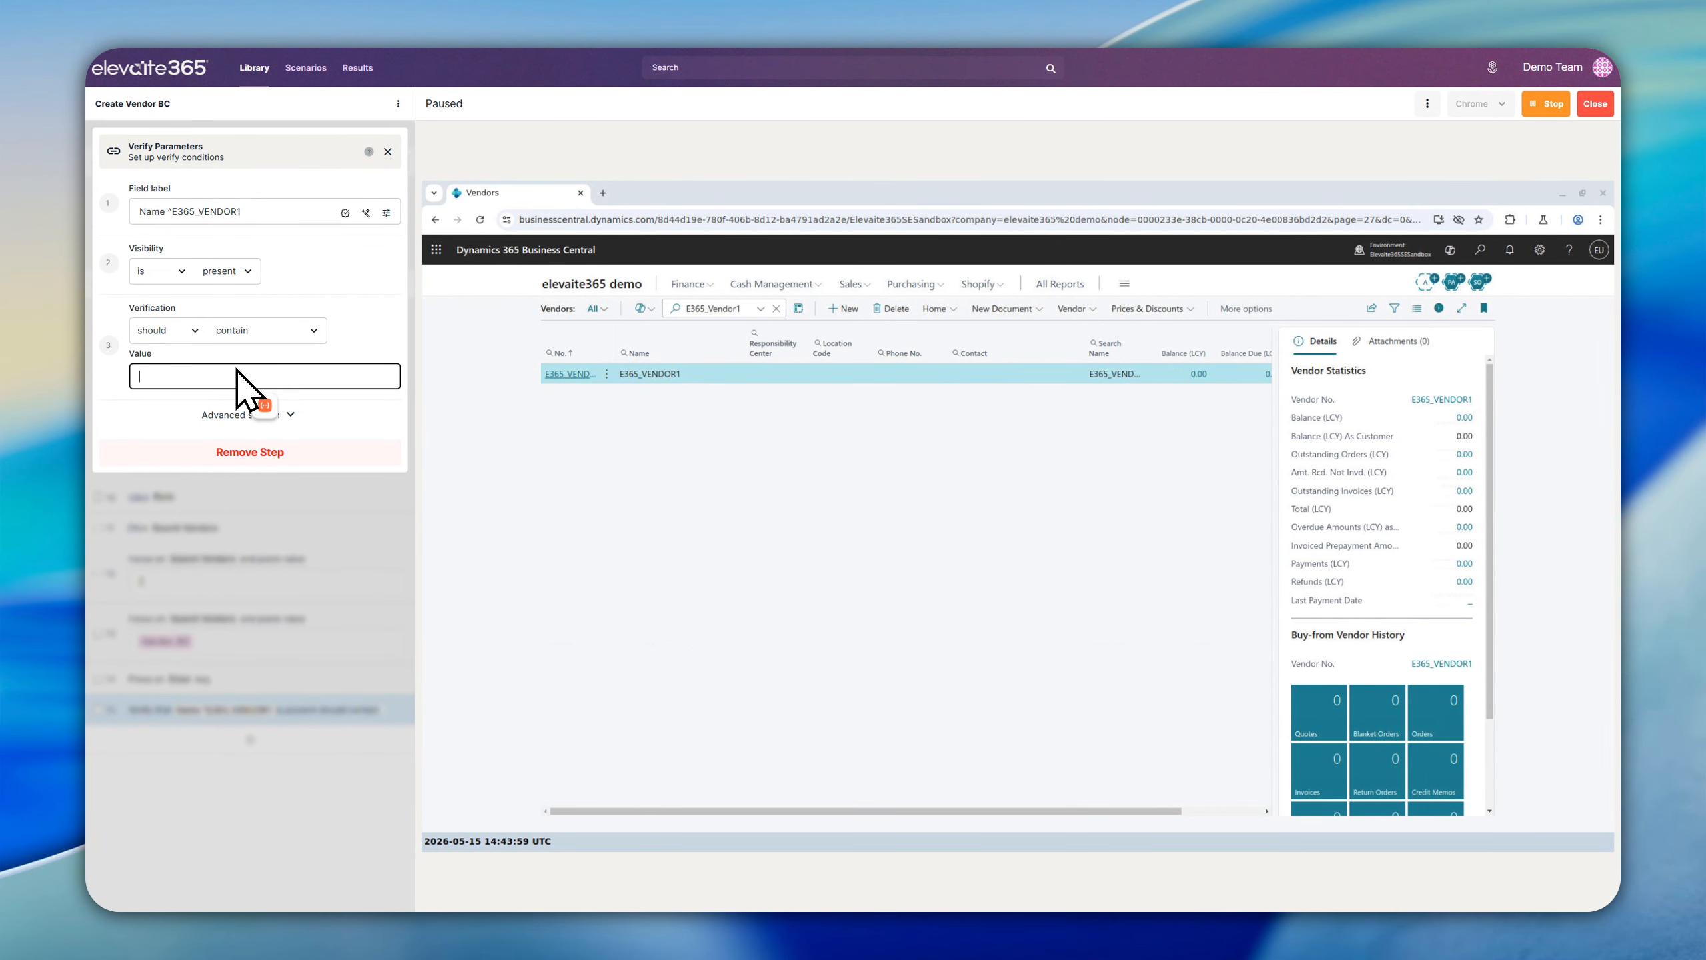
pyautogui.click(266, 405)
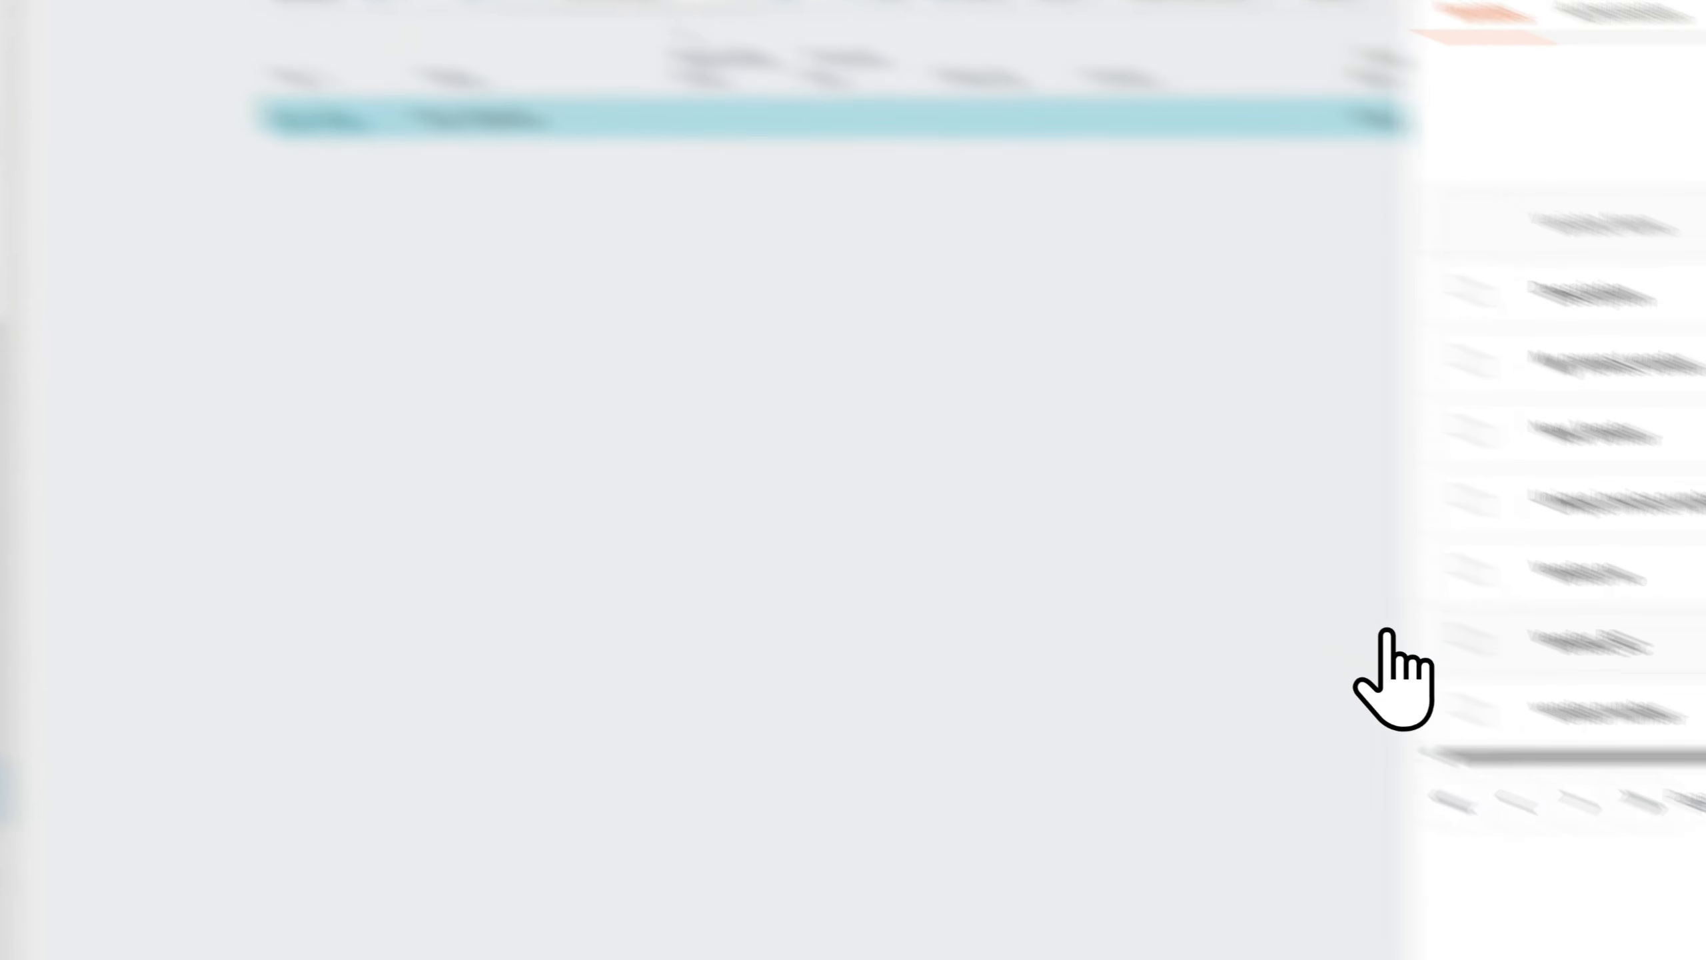
pyautogui.click(1145, 635)
pyautogui.click(1263, 889)
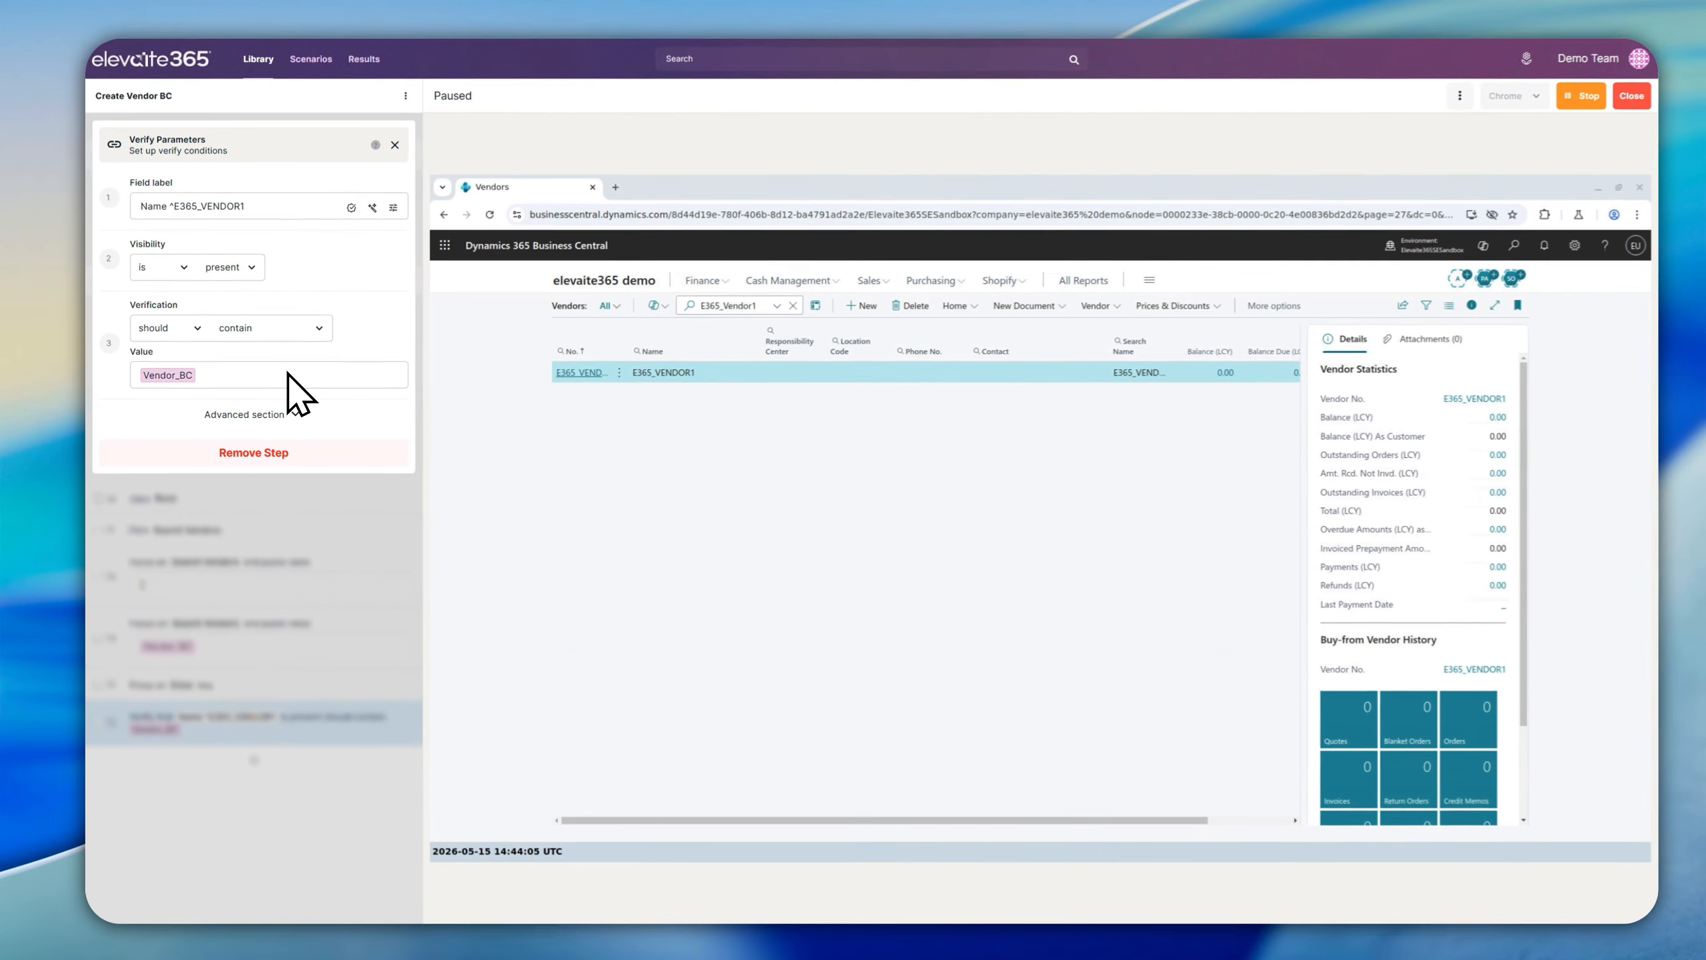
pyautogui.click(388, 151)
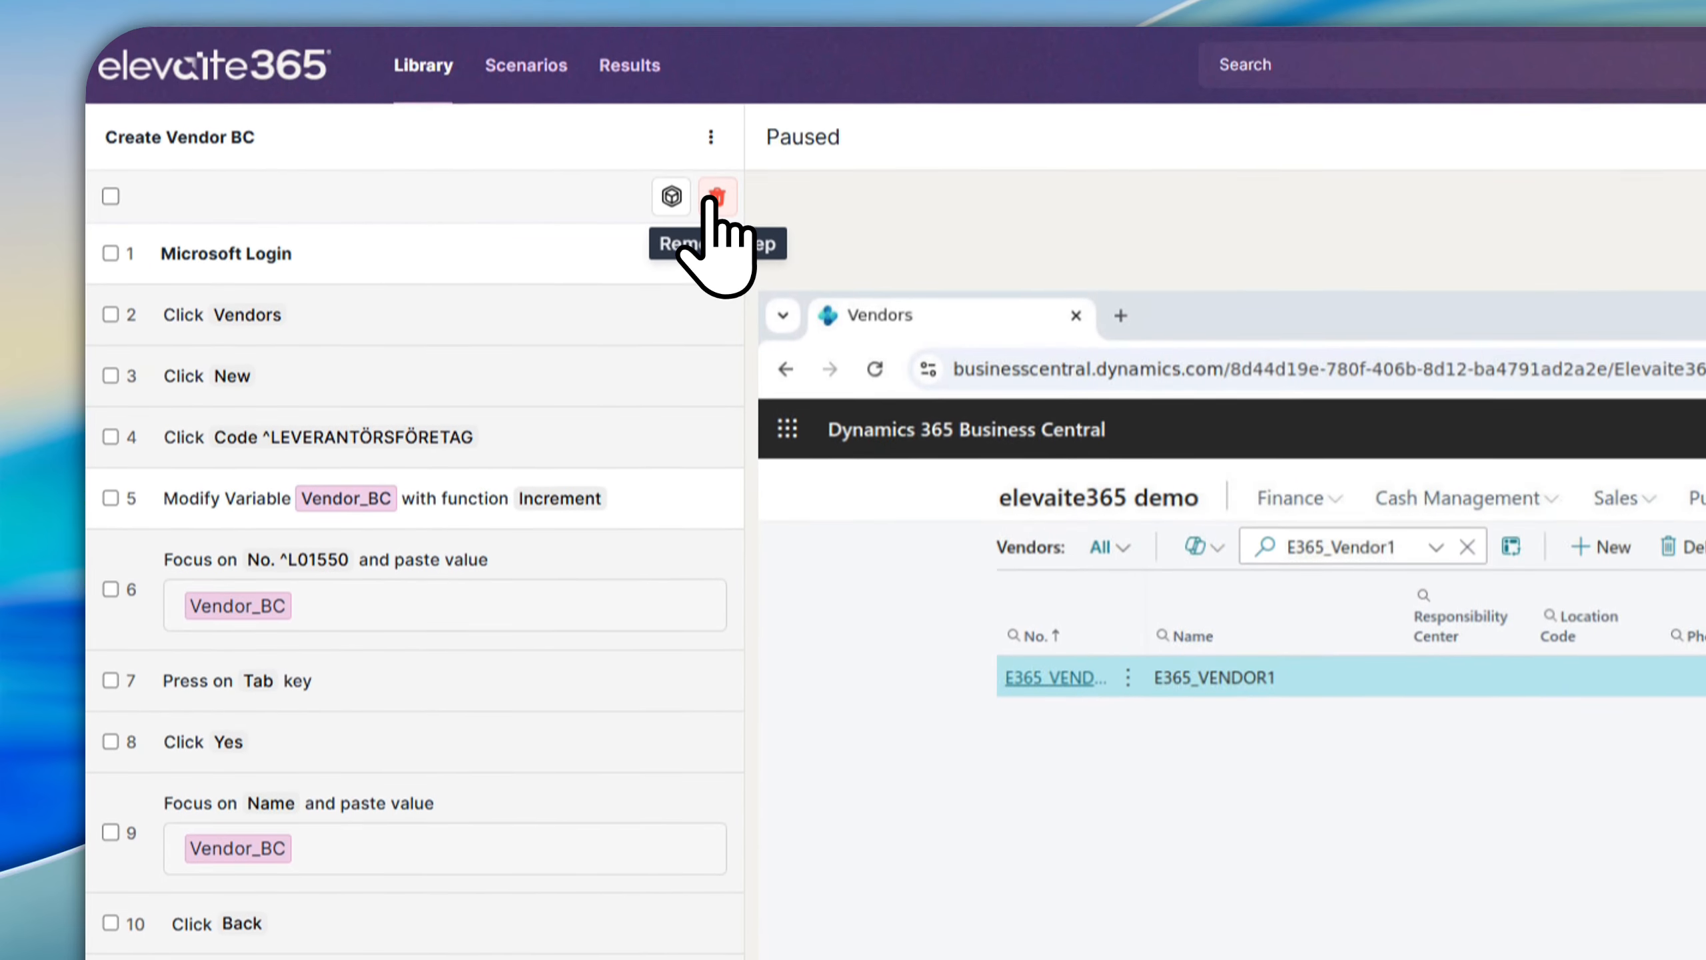
# Step: Delete the redundant Search Vendors step that pastes only the letter E
pyautogui.click(718, 215)
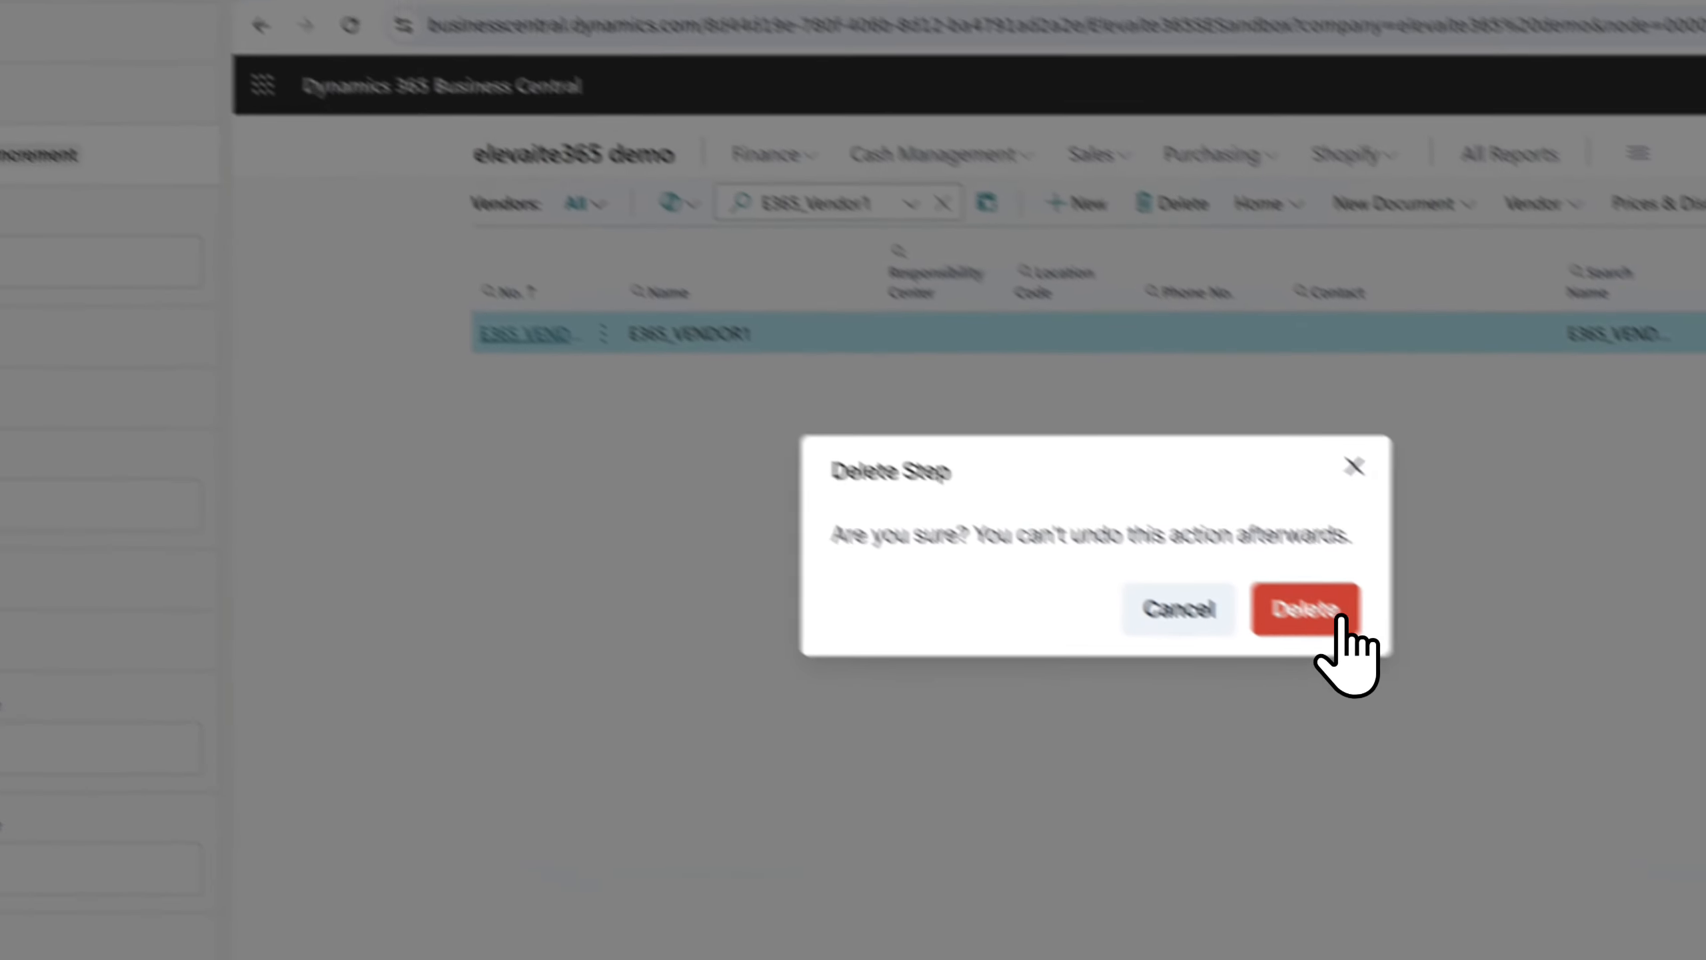
pyautogui.click(1310, 612)
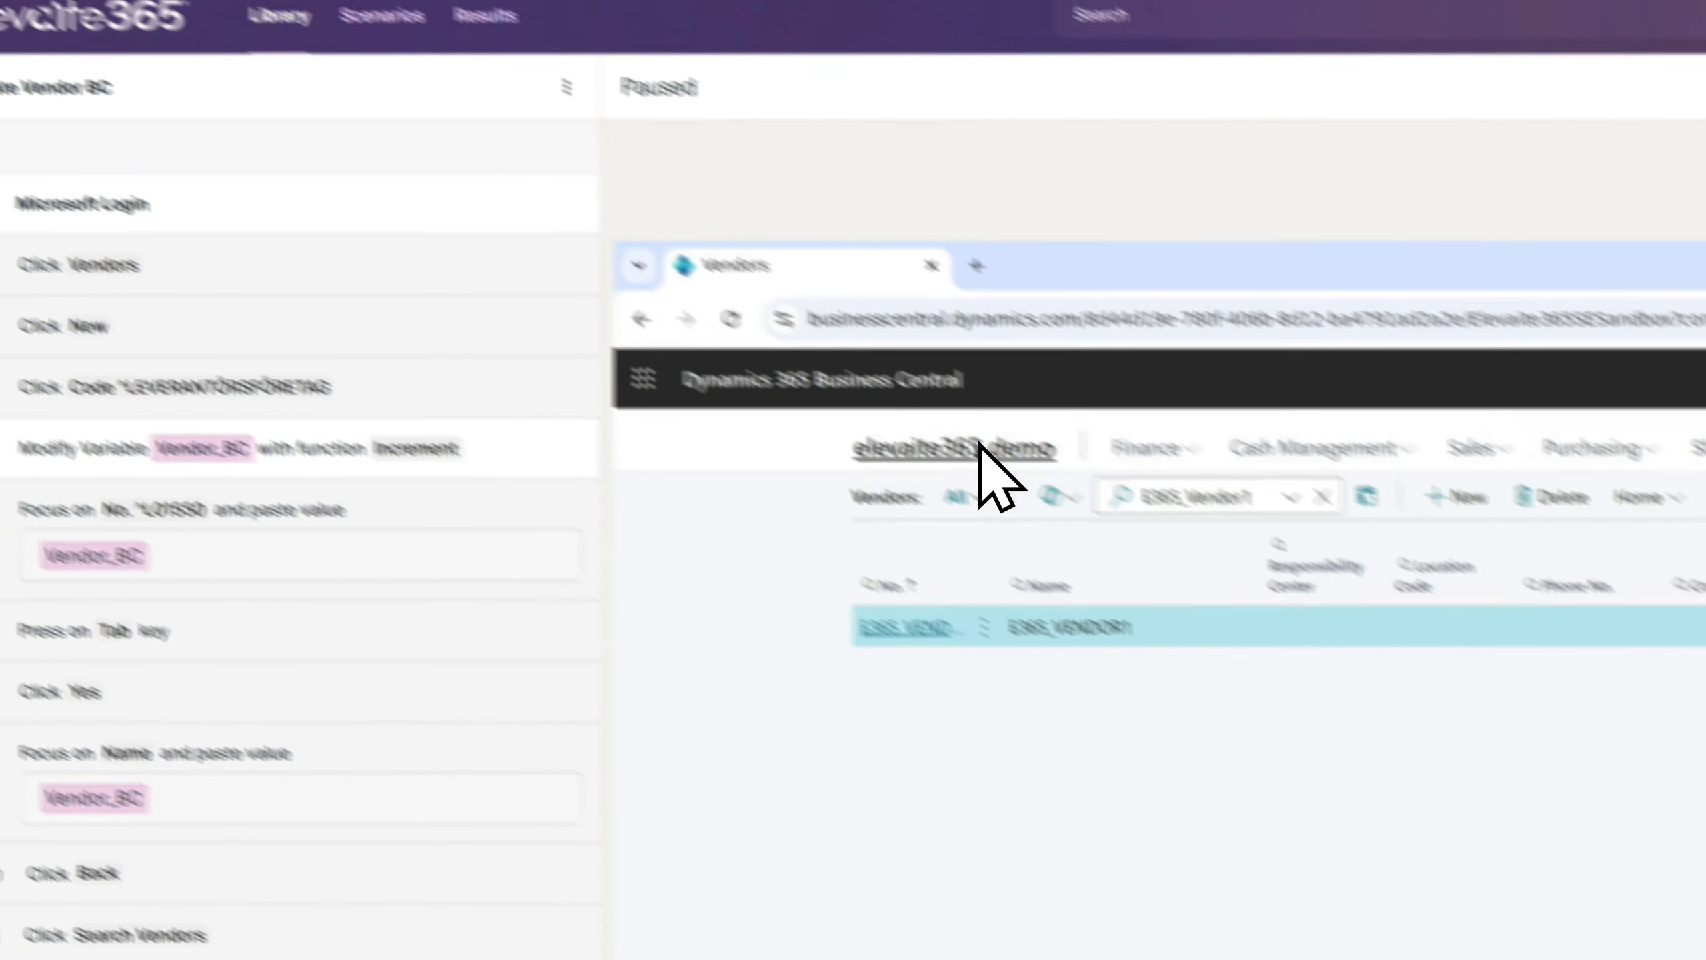
# Step: Return Business Central to its home page and run the script from step 2, Click Vendors
pyautogui.click(979, 445)
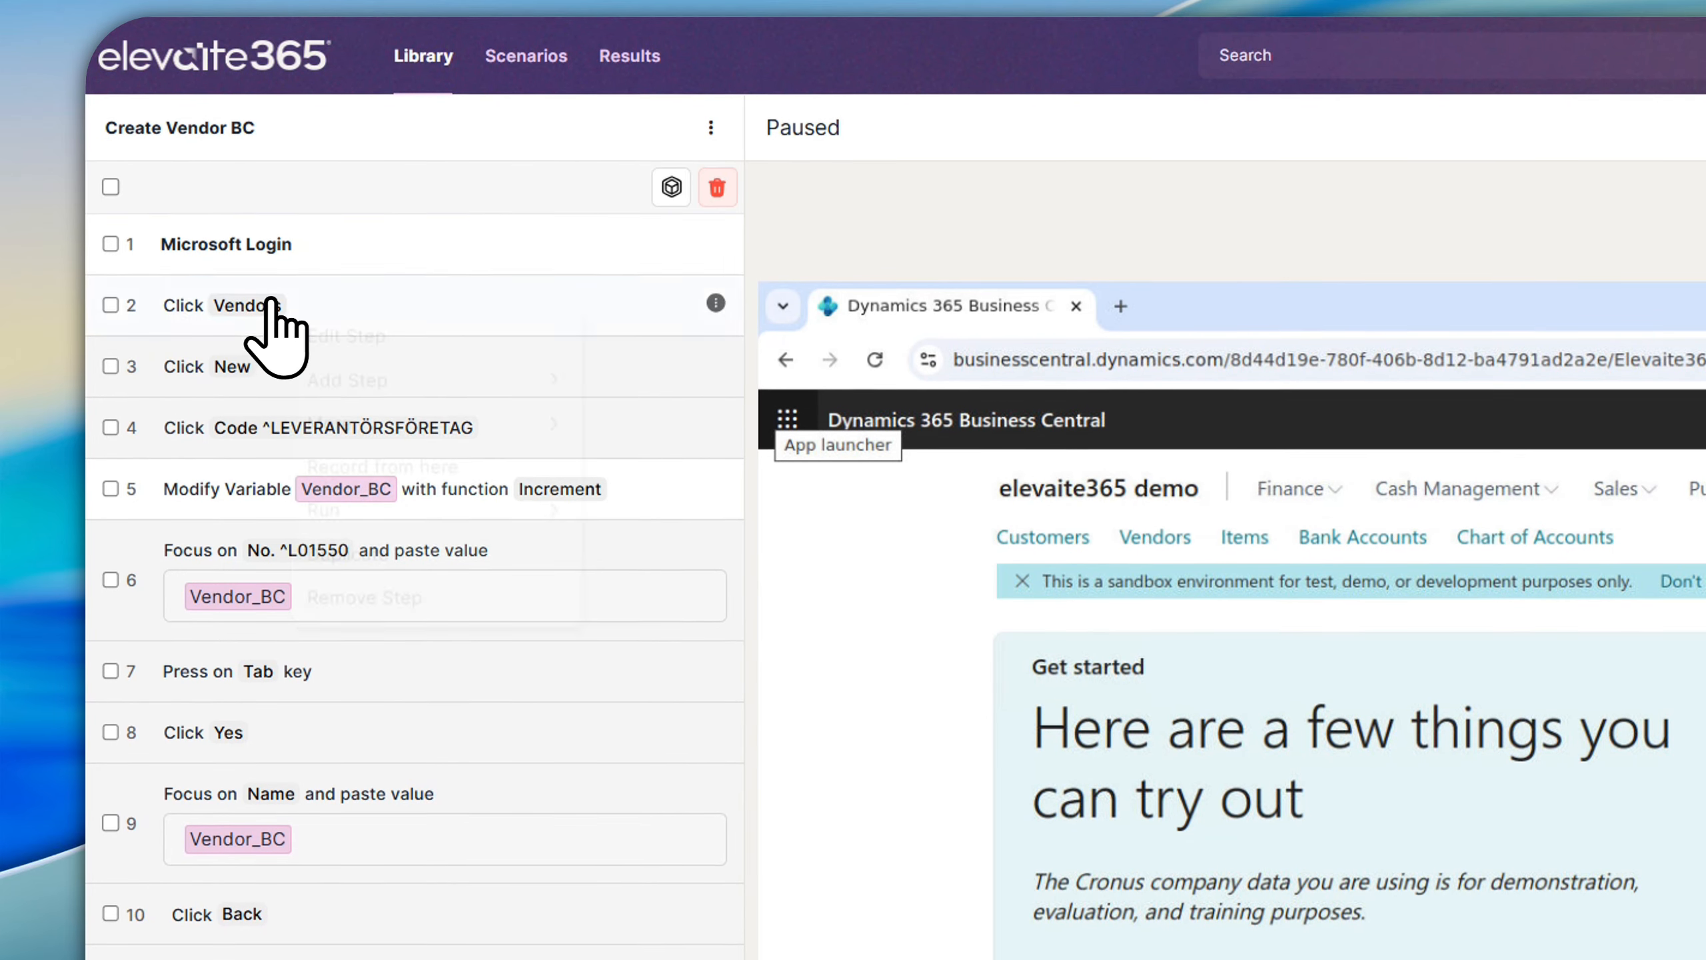
pyautogui.rightClick(287, 334)
pyautogui.moveTo(433, 498)
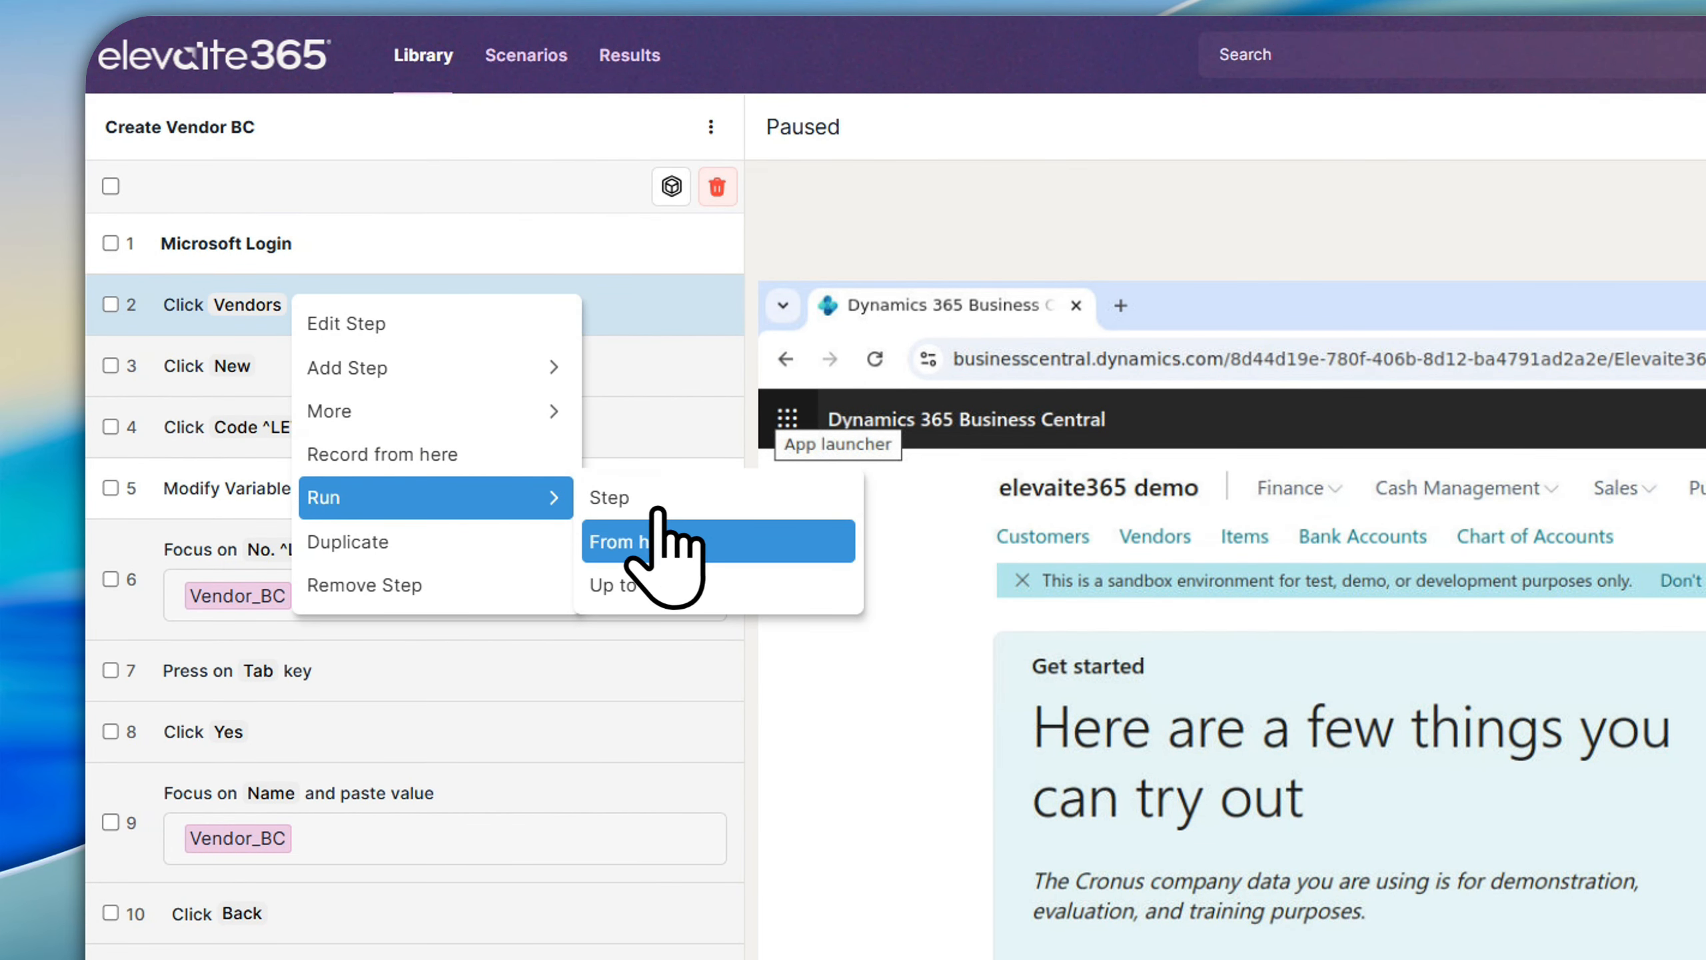
pyautogui.click(712, 548)
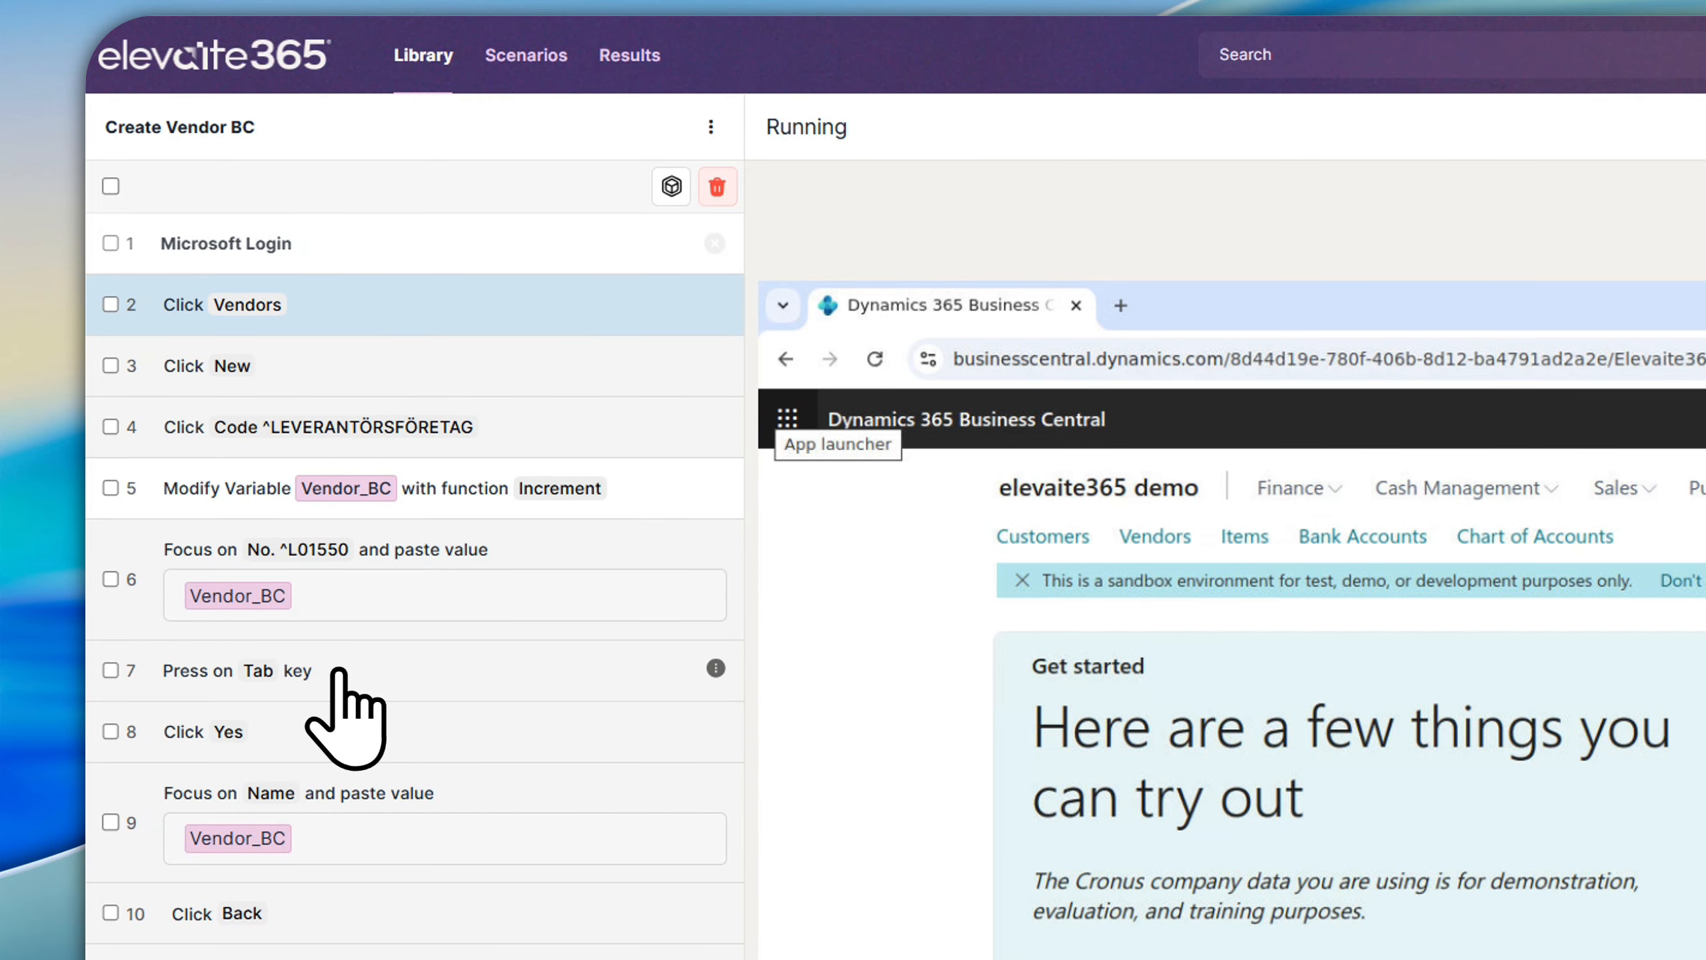
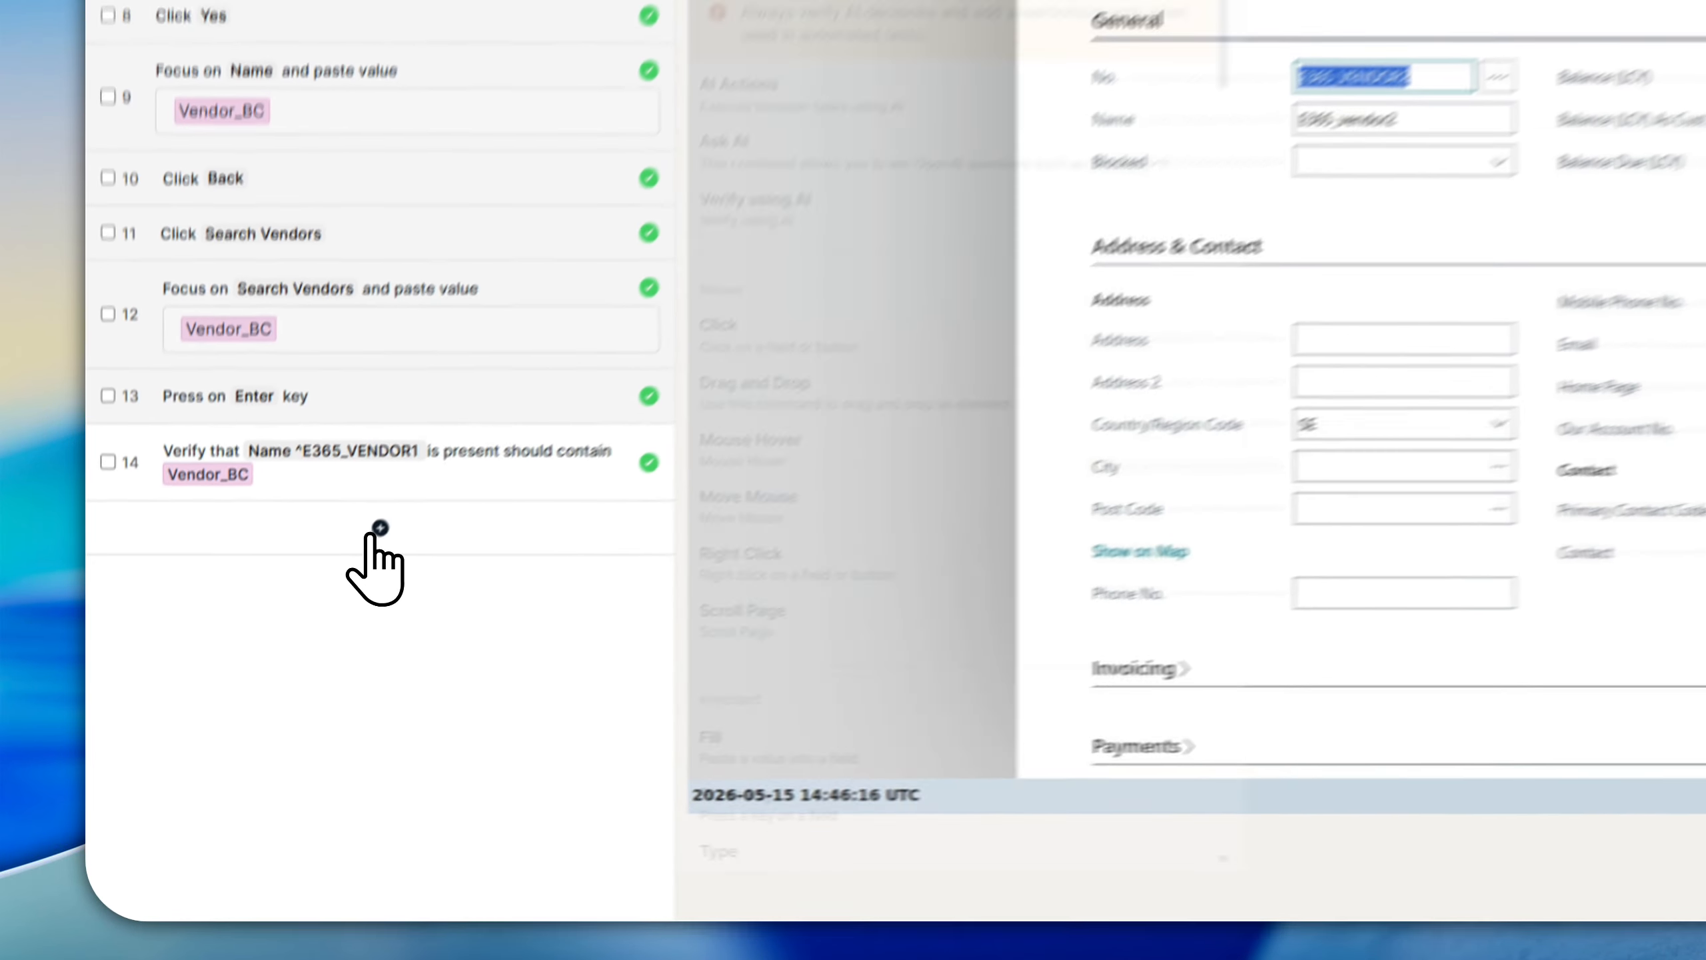
pyautogui.click(249, 694)
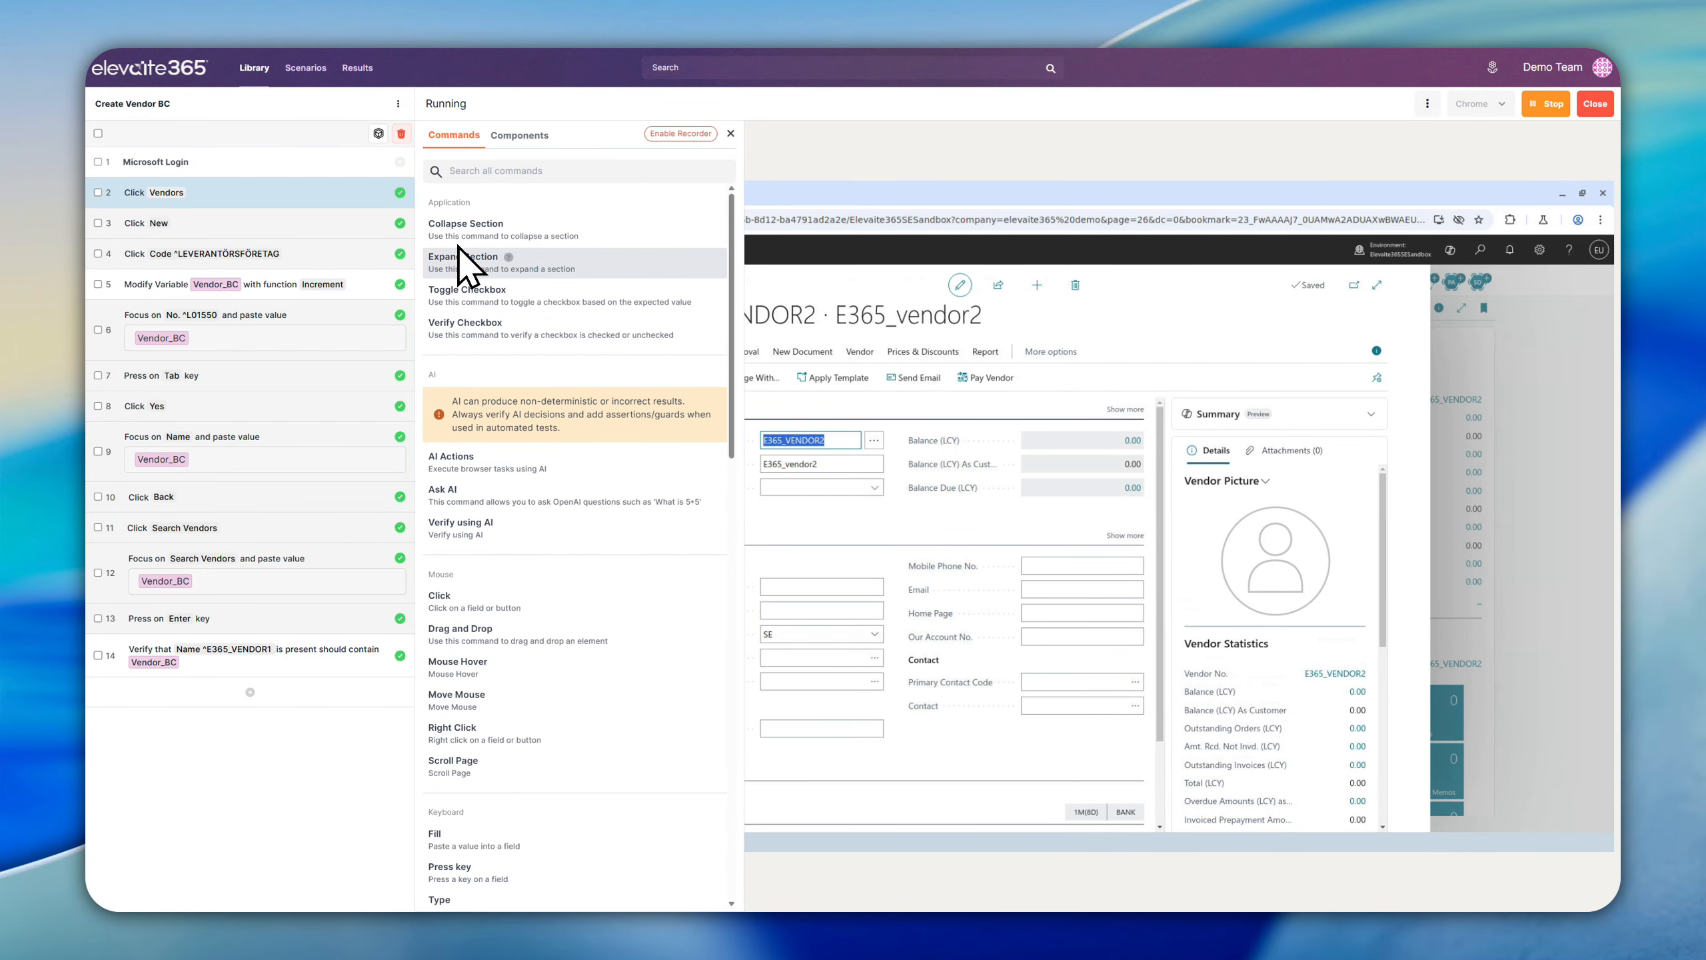
pyautogui.click(1136, 345)
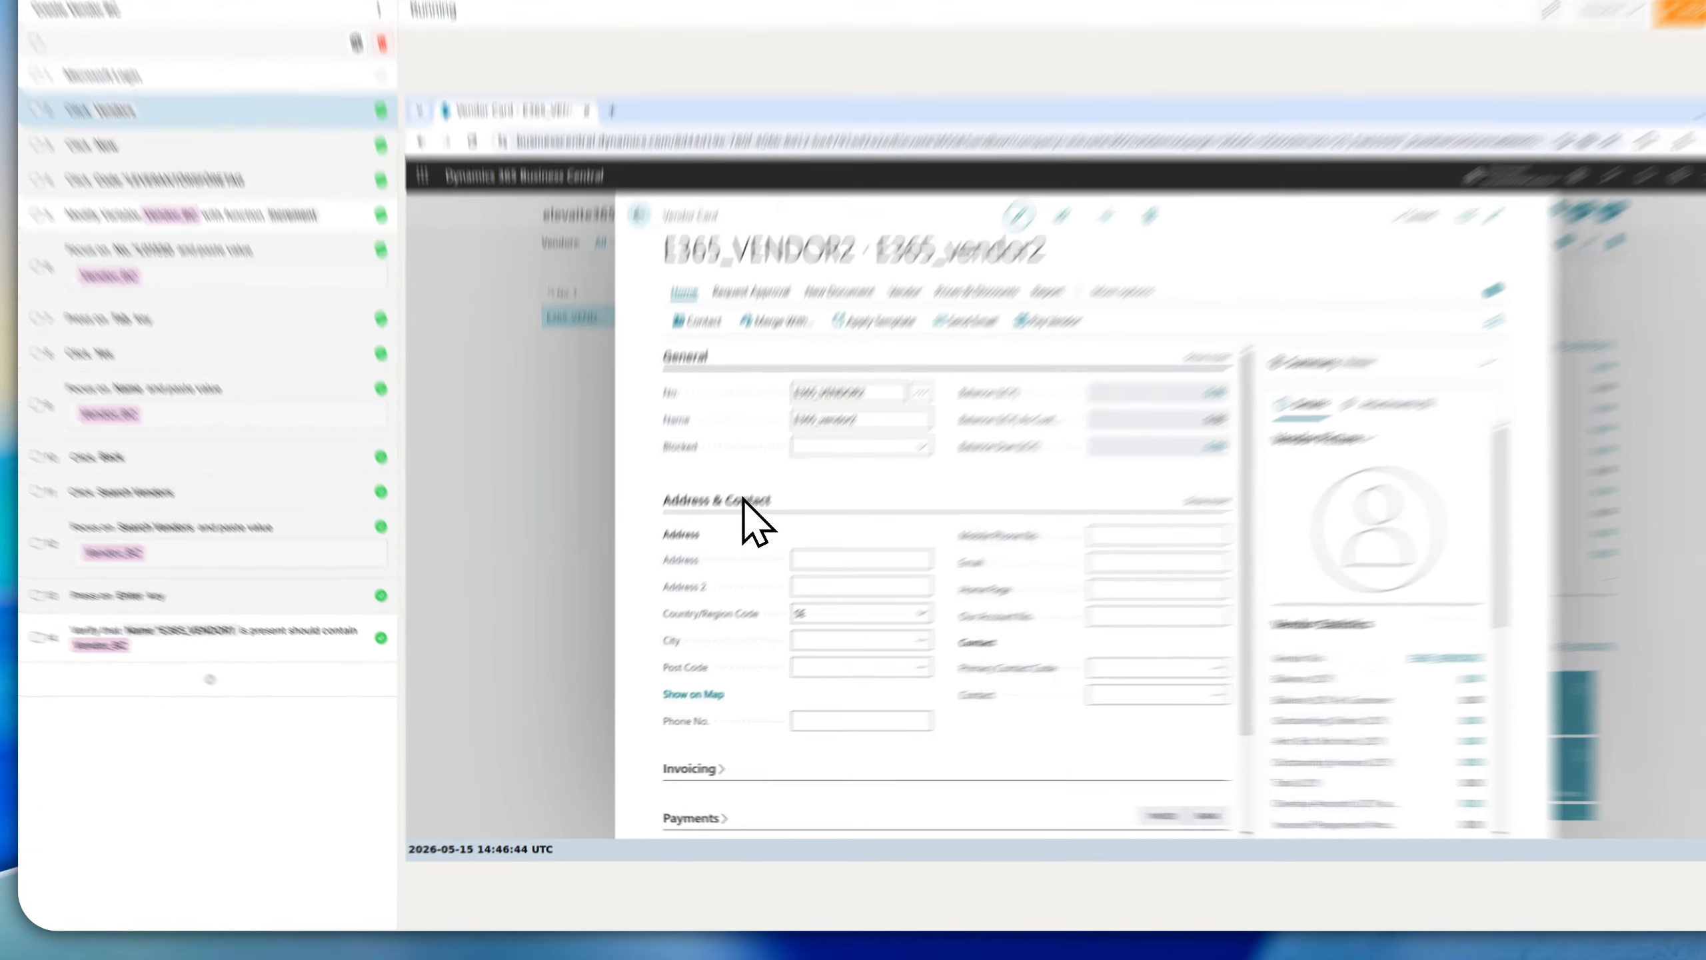
# Step: Collapse the Address & Contact section of the vendor card and expand the Invoicing and Payments sections
pyautogui.click(715, 536)
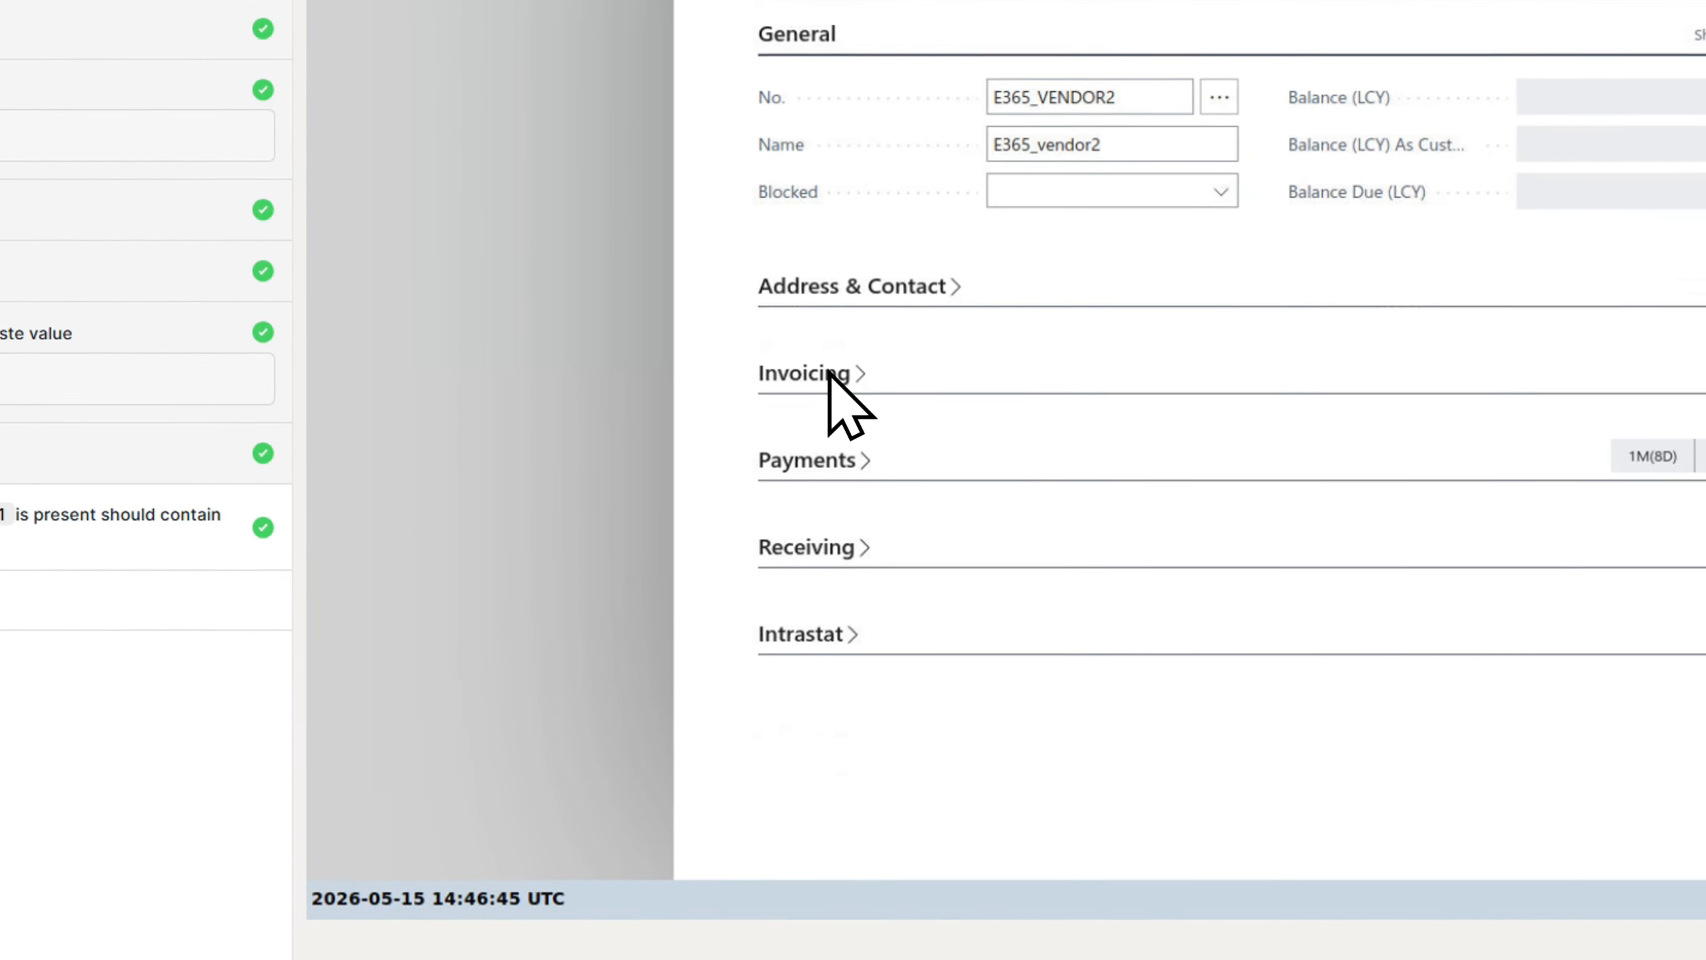
pyautogui.click(830, 374)
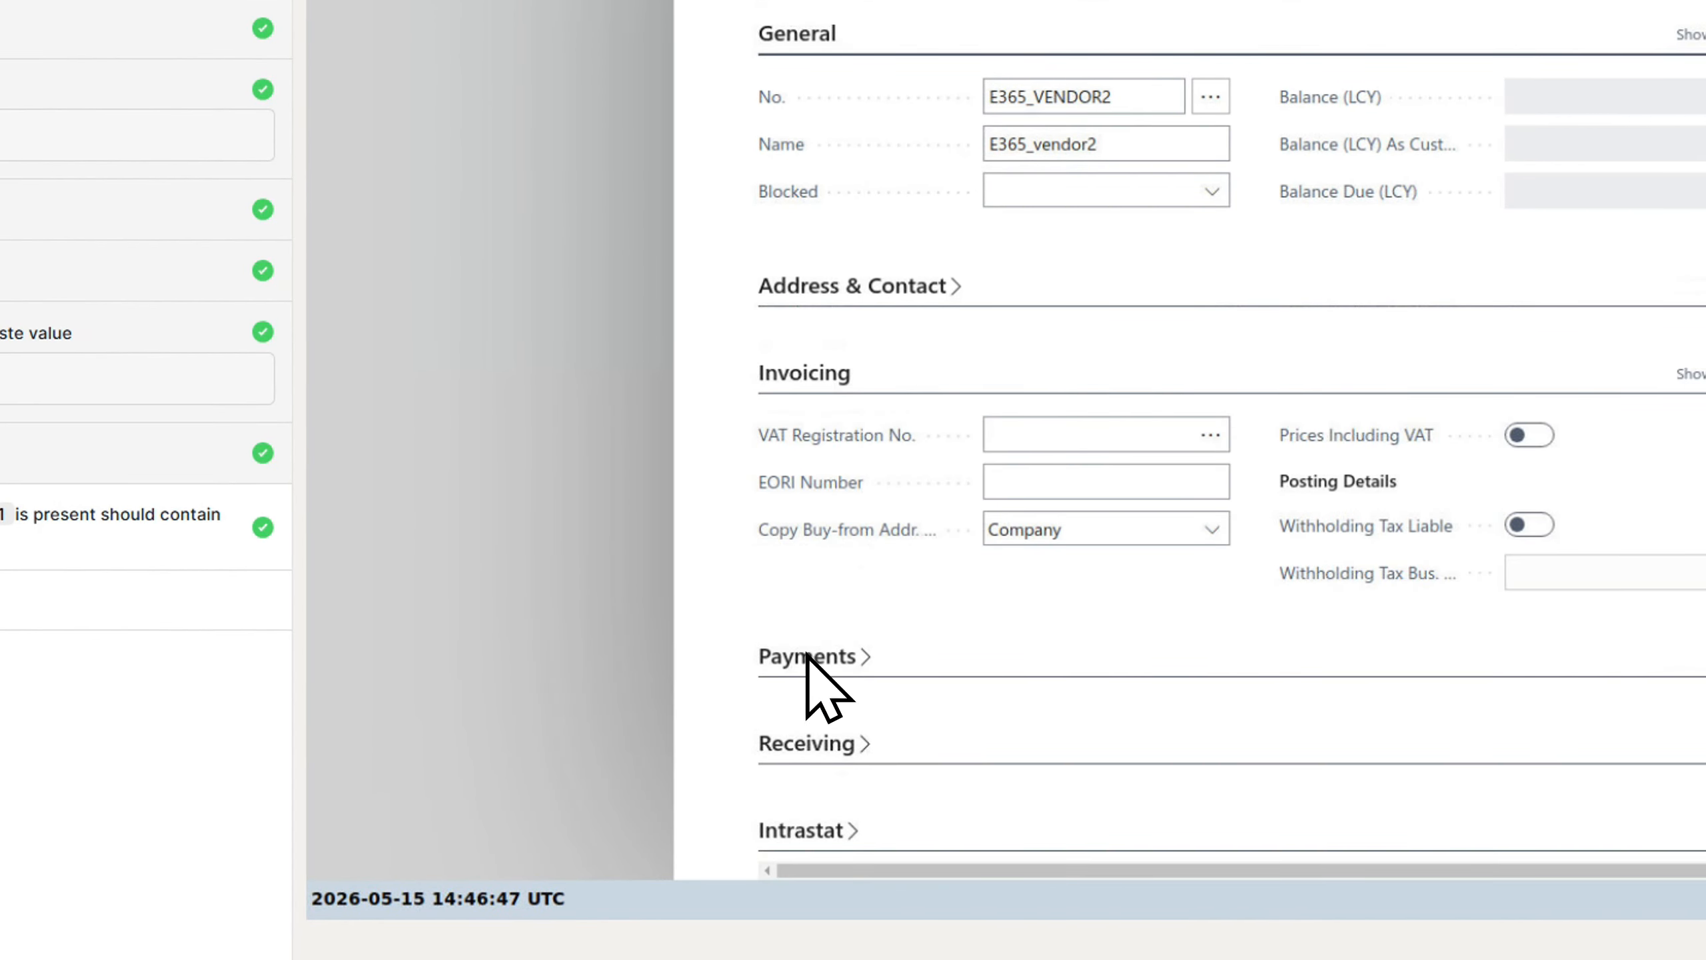
pyautogui.click(808, 657)
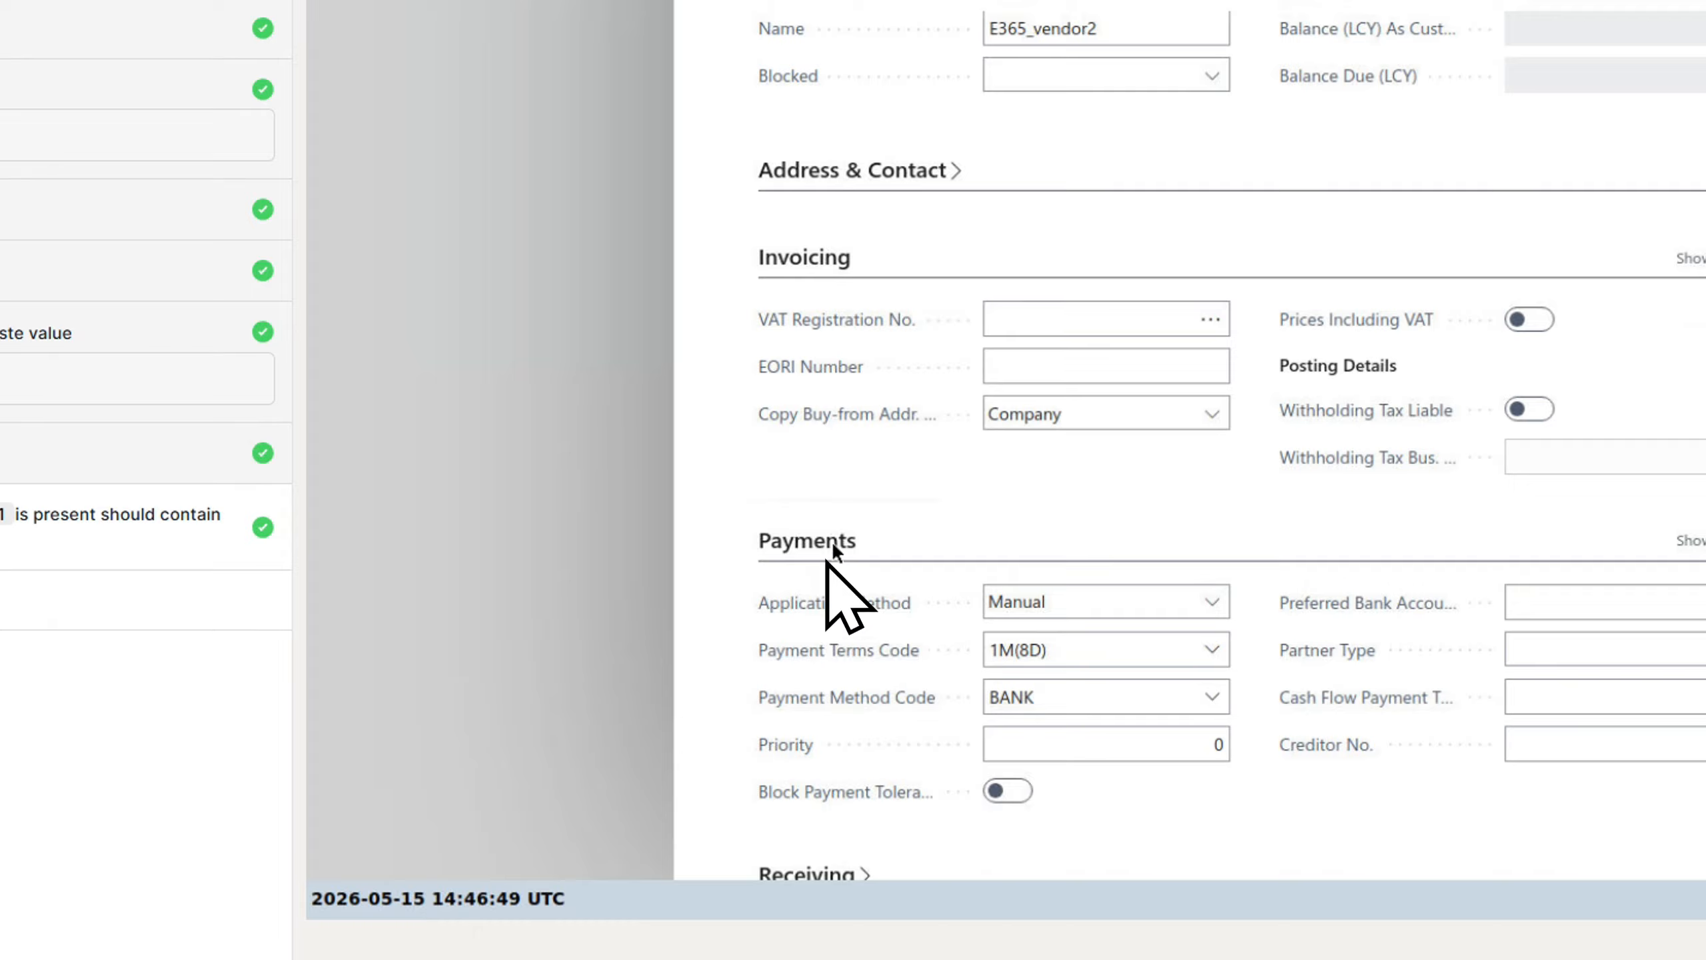
# Step: Collapse the vendor card's Payments and Invoicing sections and add an Expand Section step for Invoicing at the end of the script
pyautogui.click(833, 546)
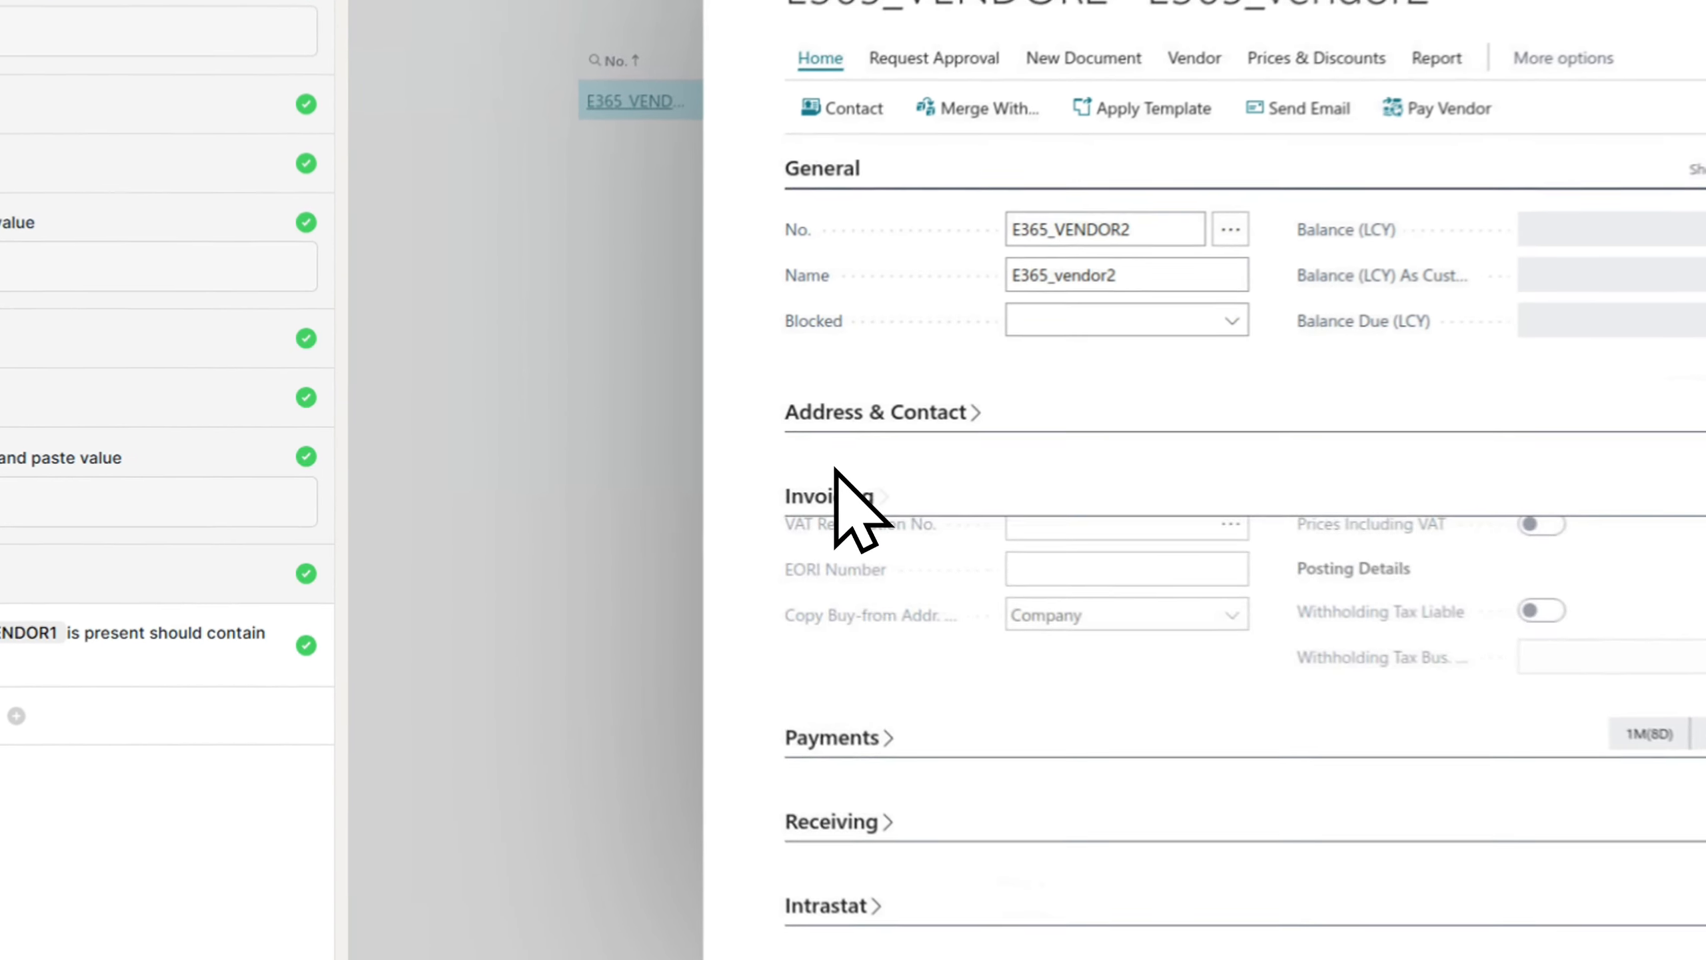
pyautogui.click(674, 554)
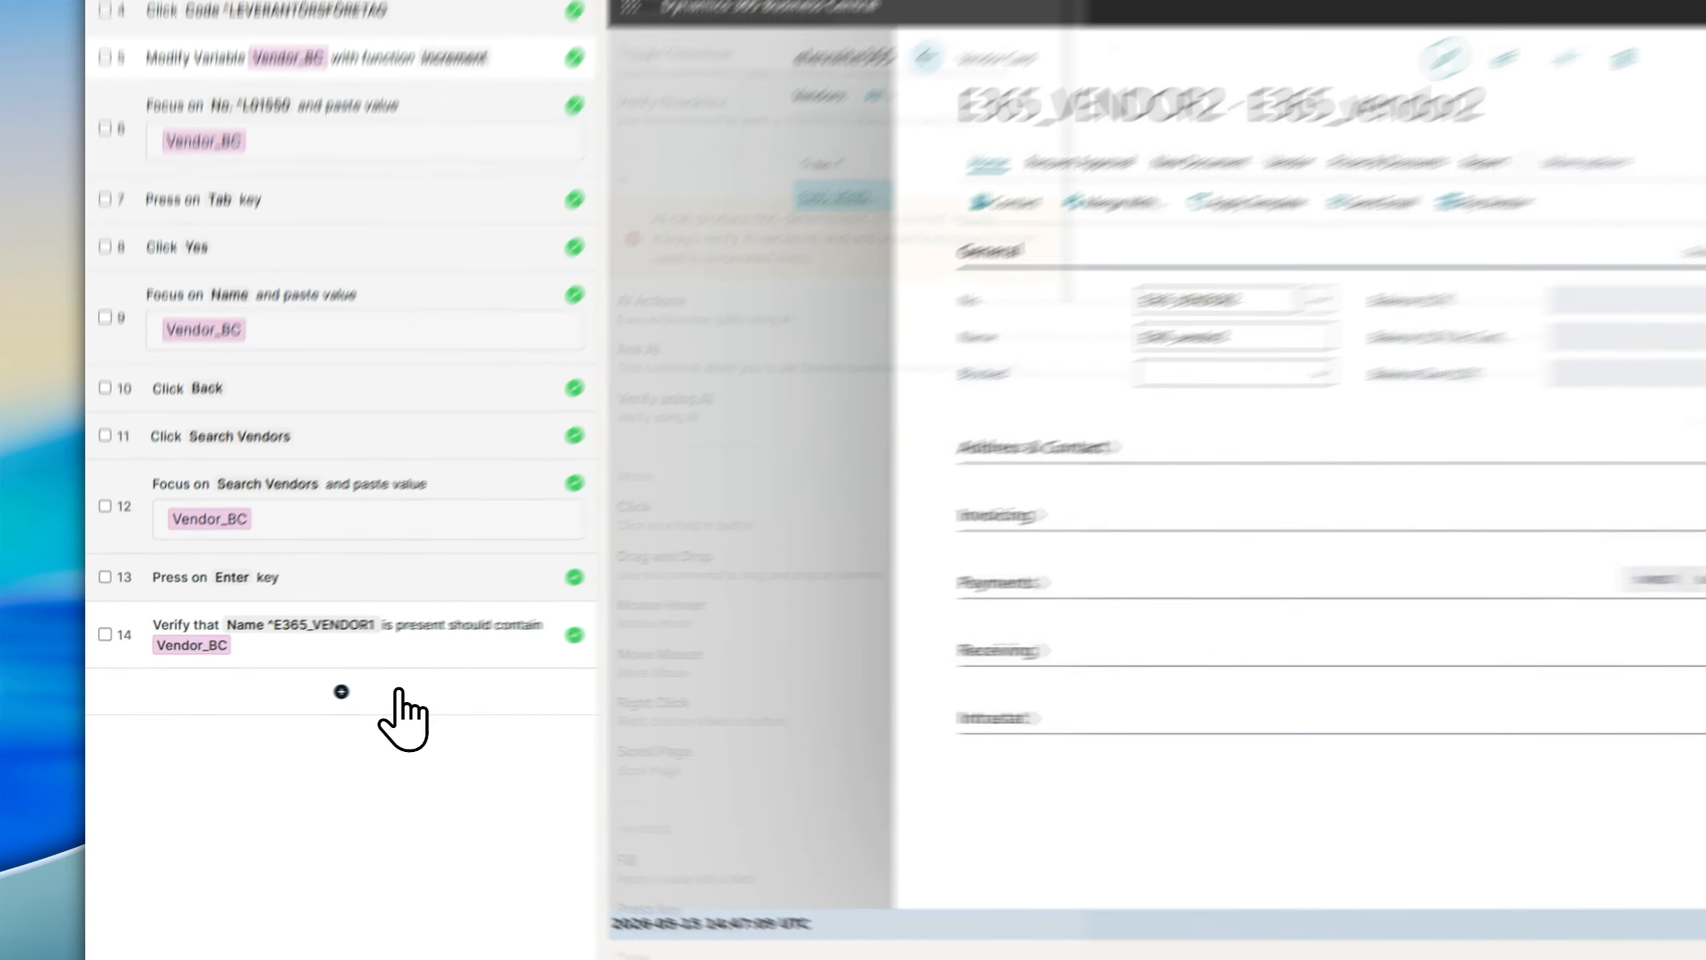
pyautogui.click(250, 692)
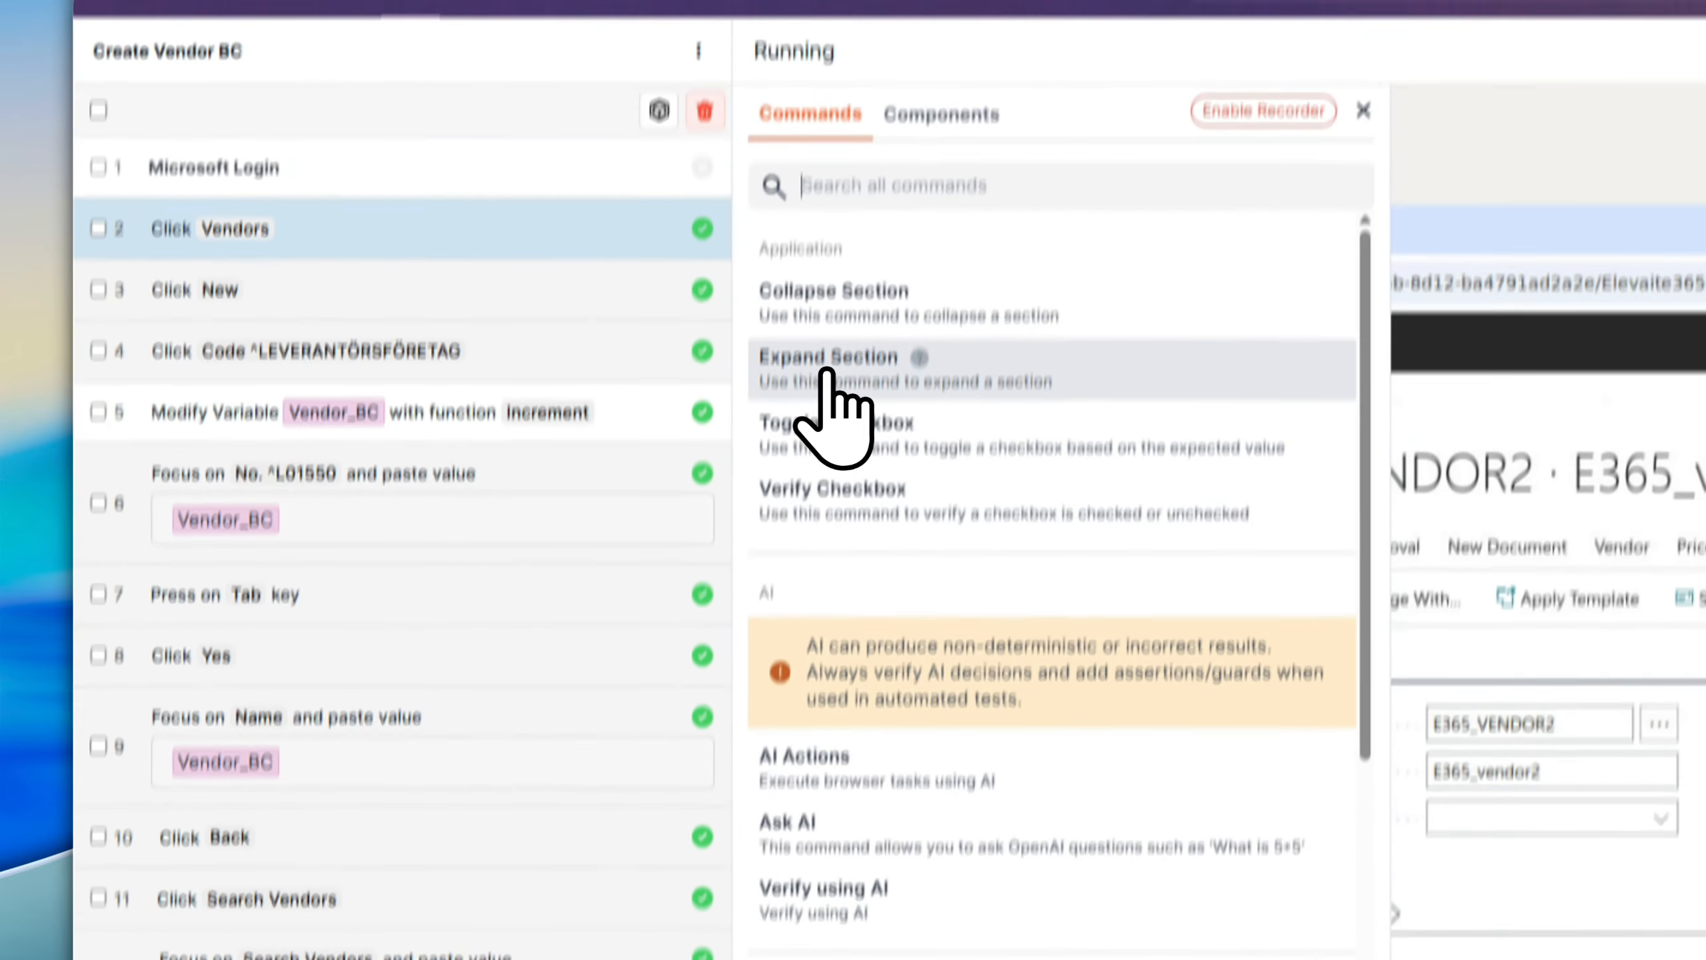
pyautogui.click(833, 373)
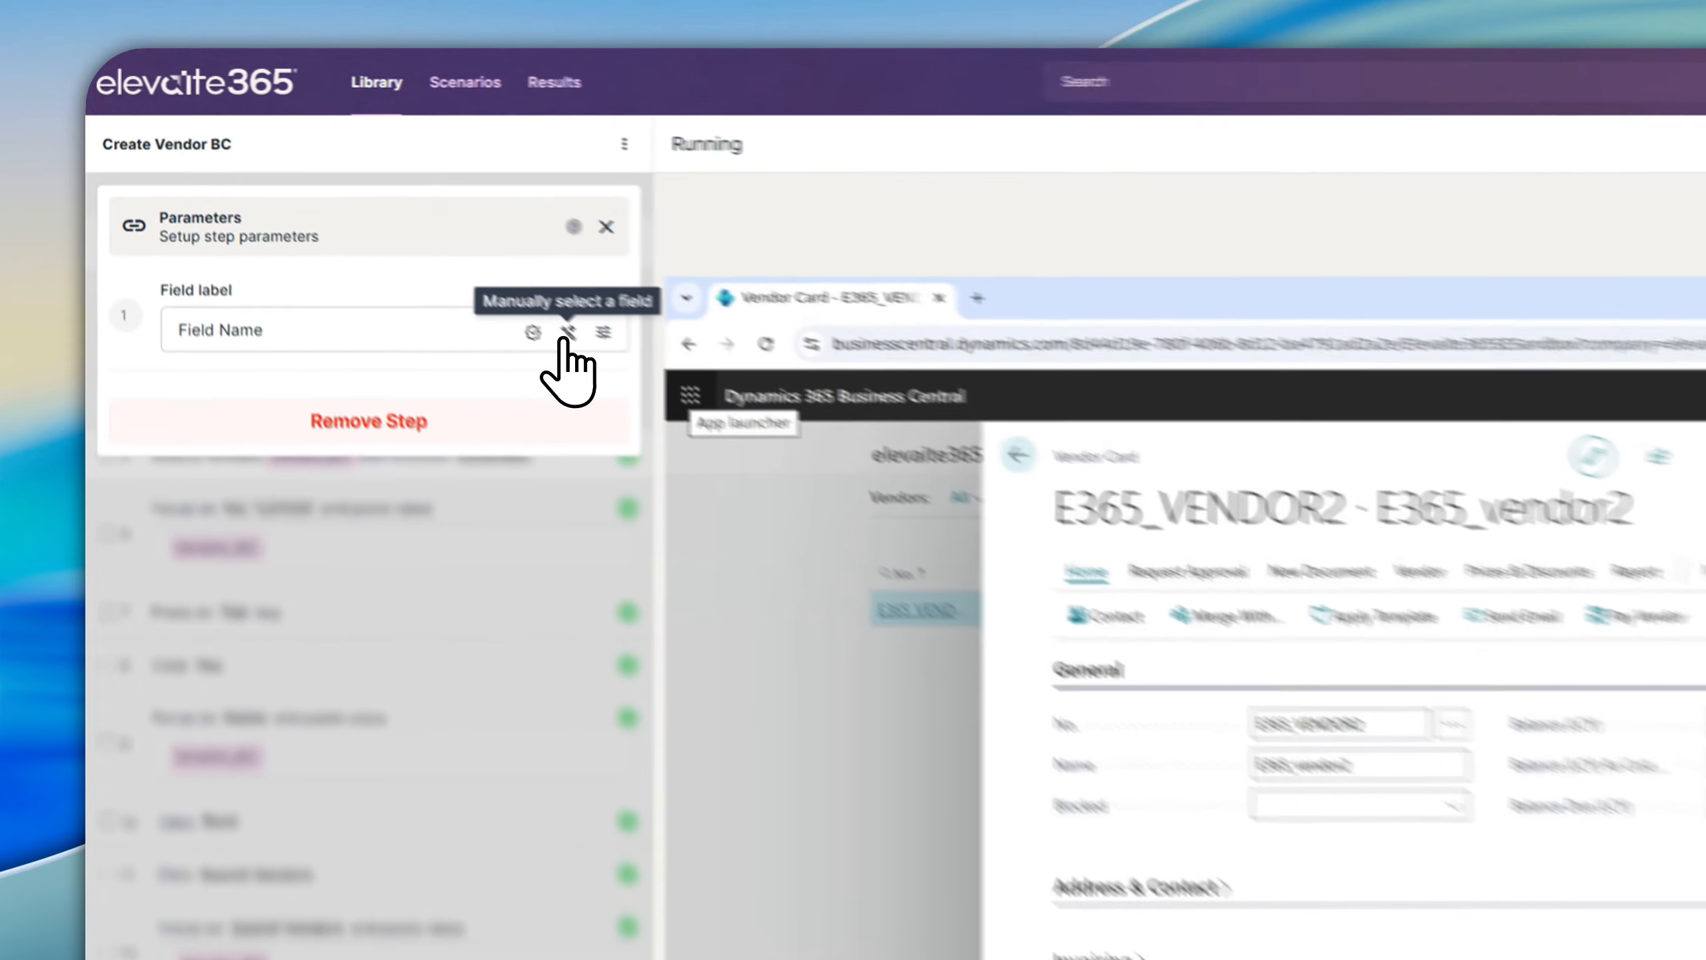
pyautogui.click(366, 212)
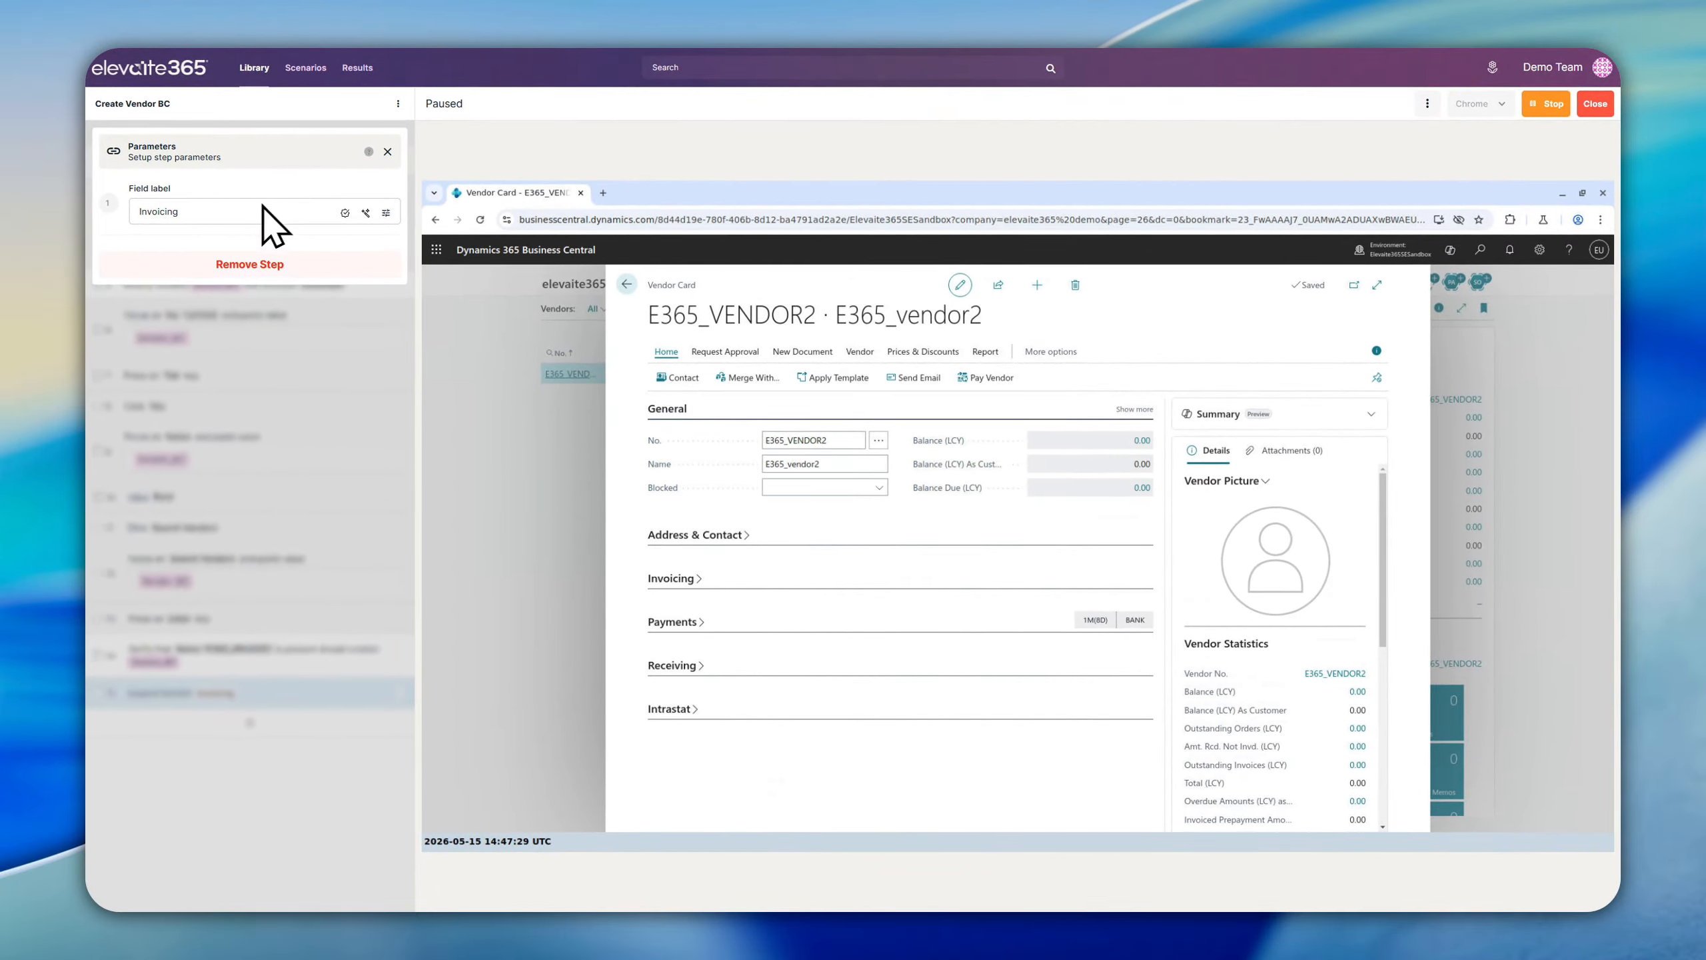
pyautogui.click(388, 152)
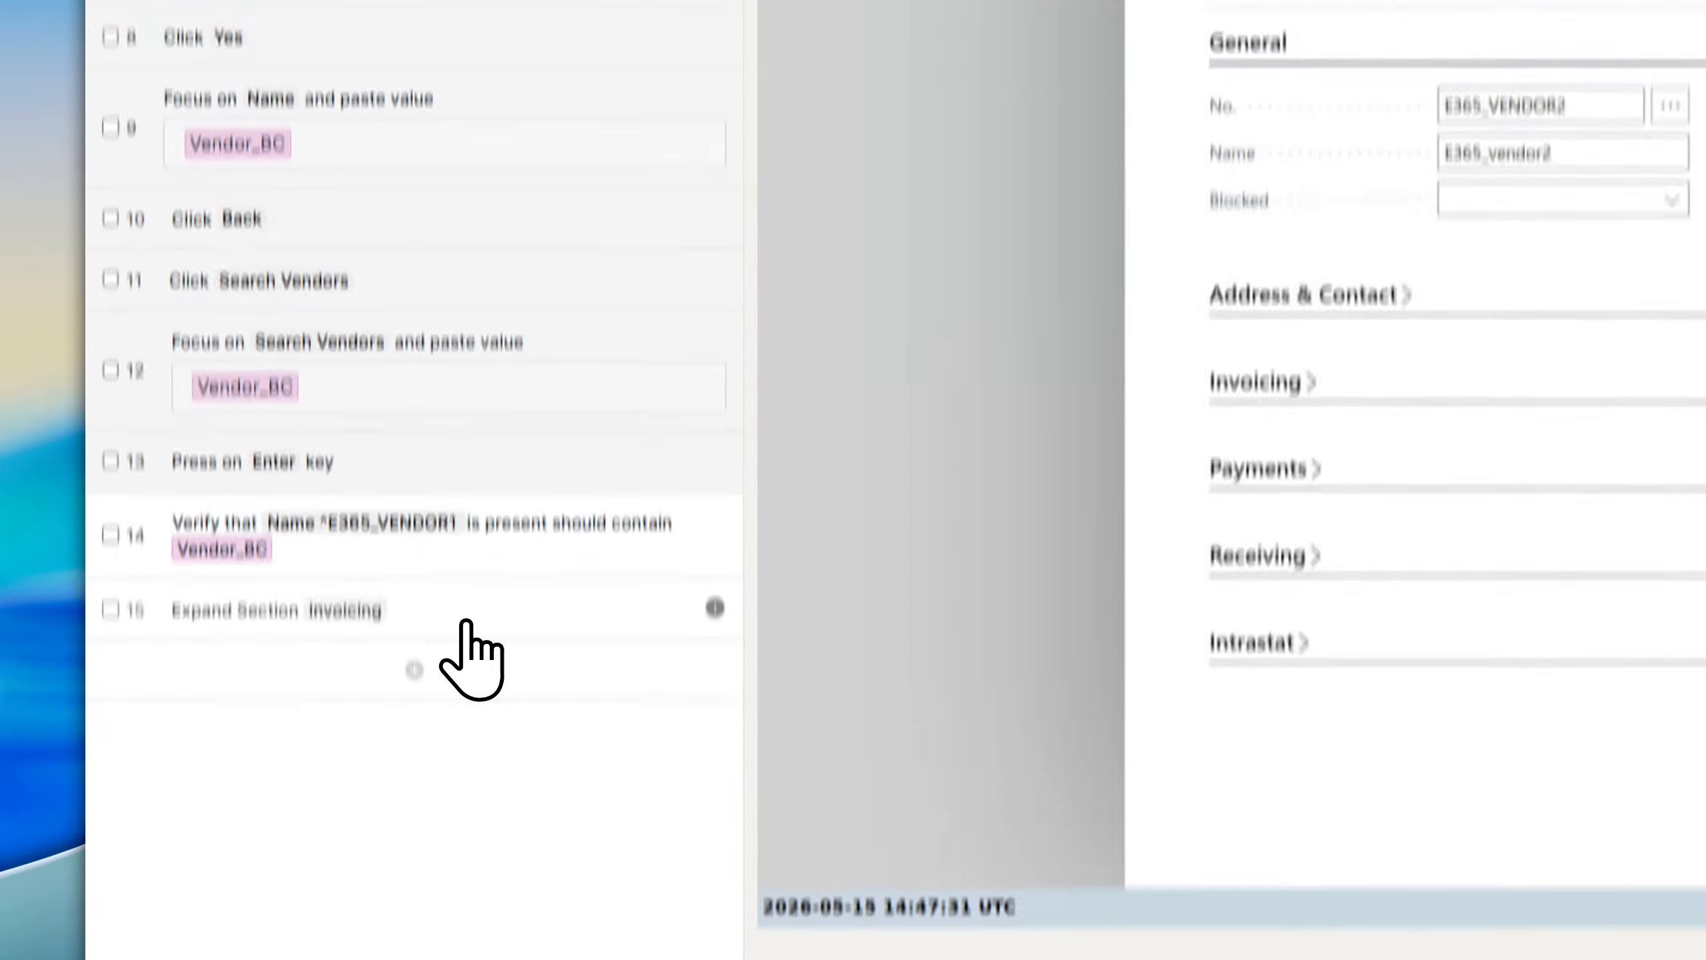
# Step: Run only script step 15, Expand Section Invoicing
pyautogui.rightClick(460, 497)
pyautogui.moveTo(595, 678)
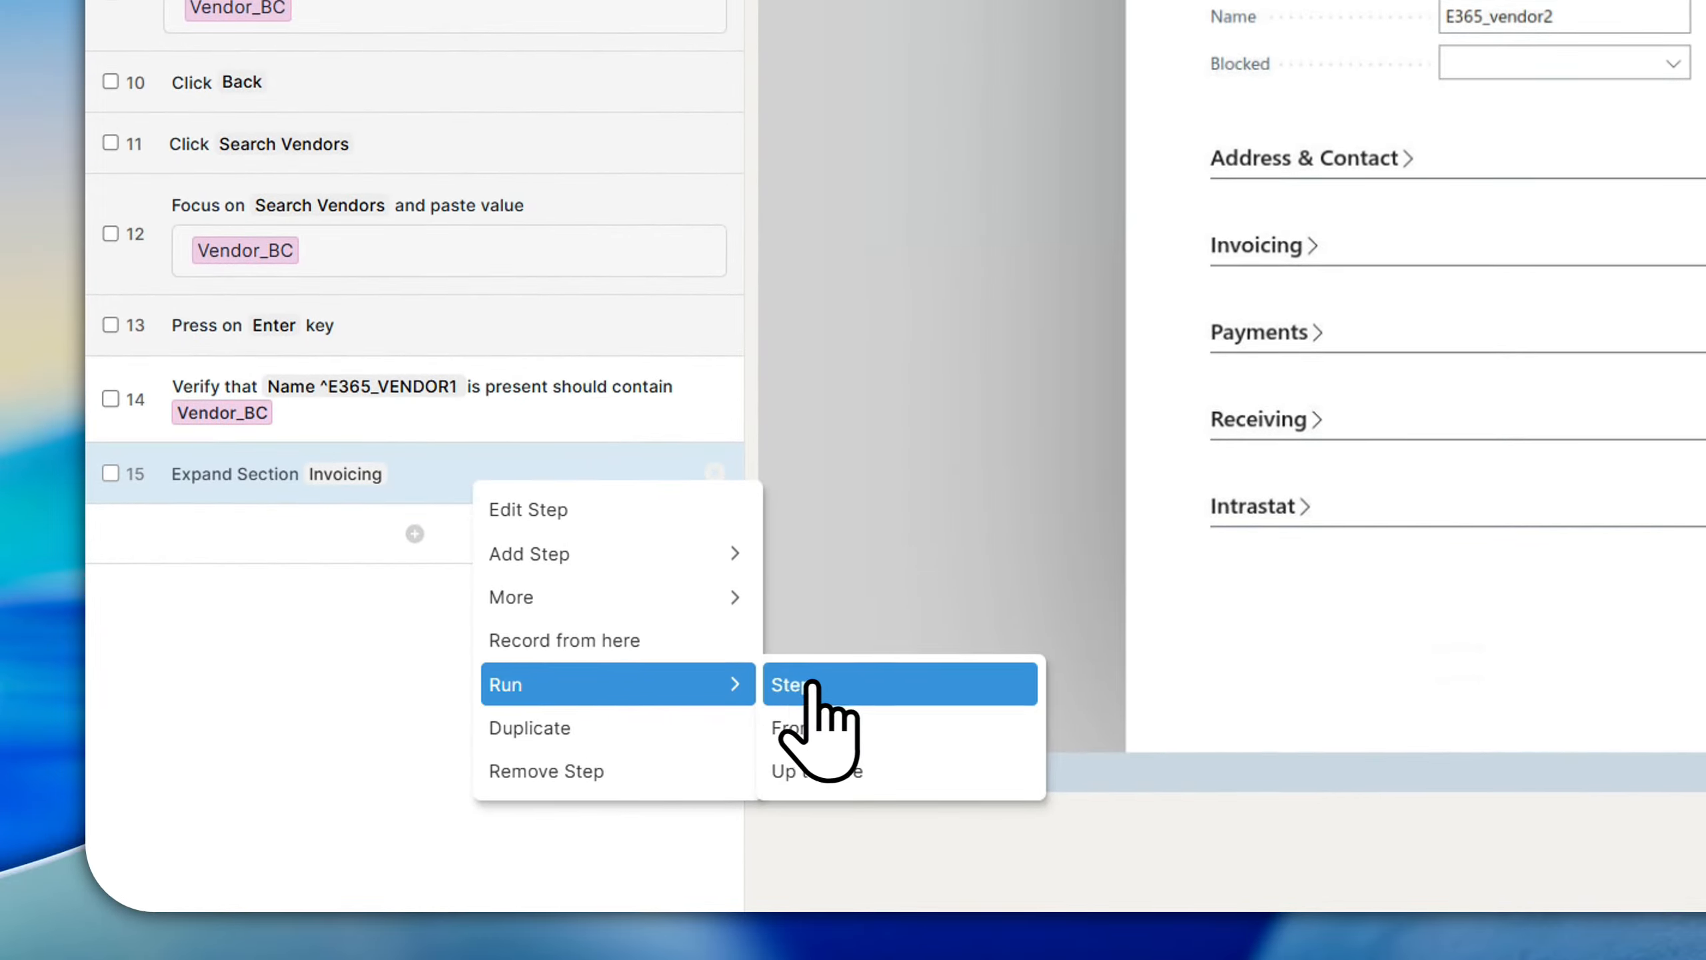
pyautogui.click(867, 686)
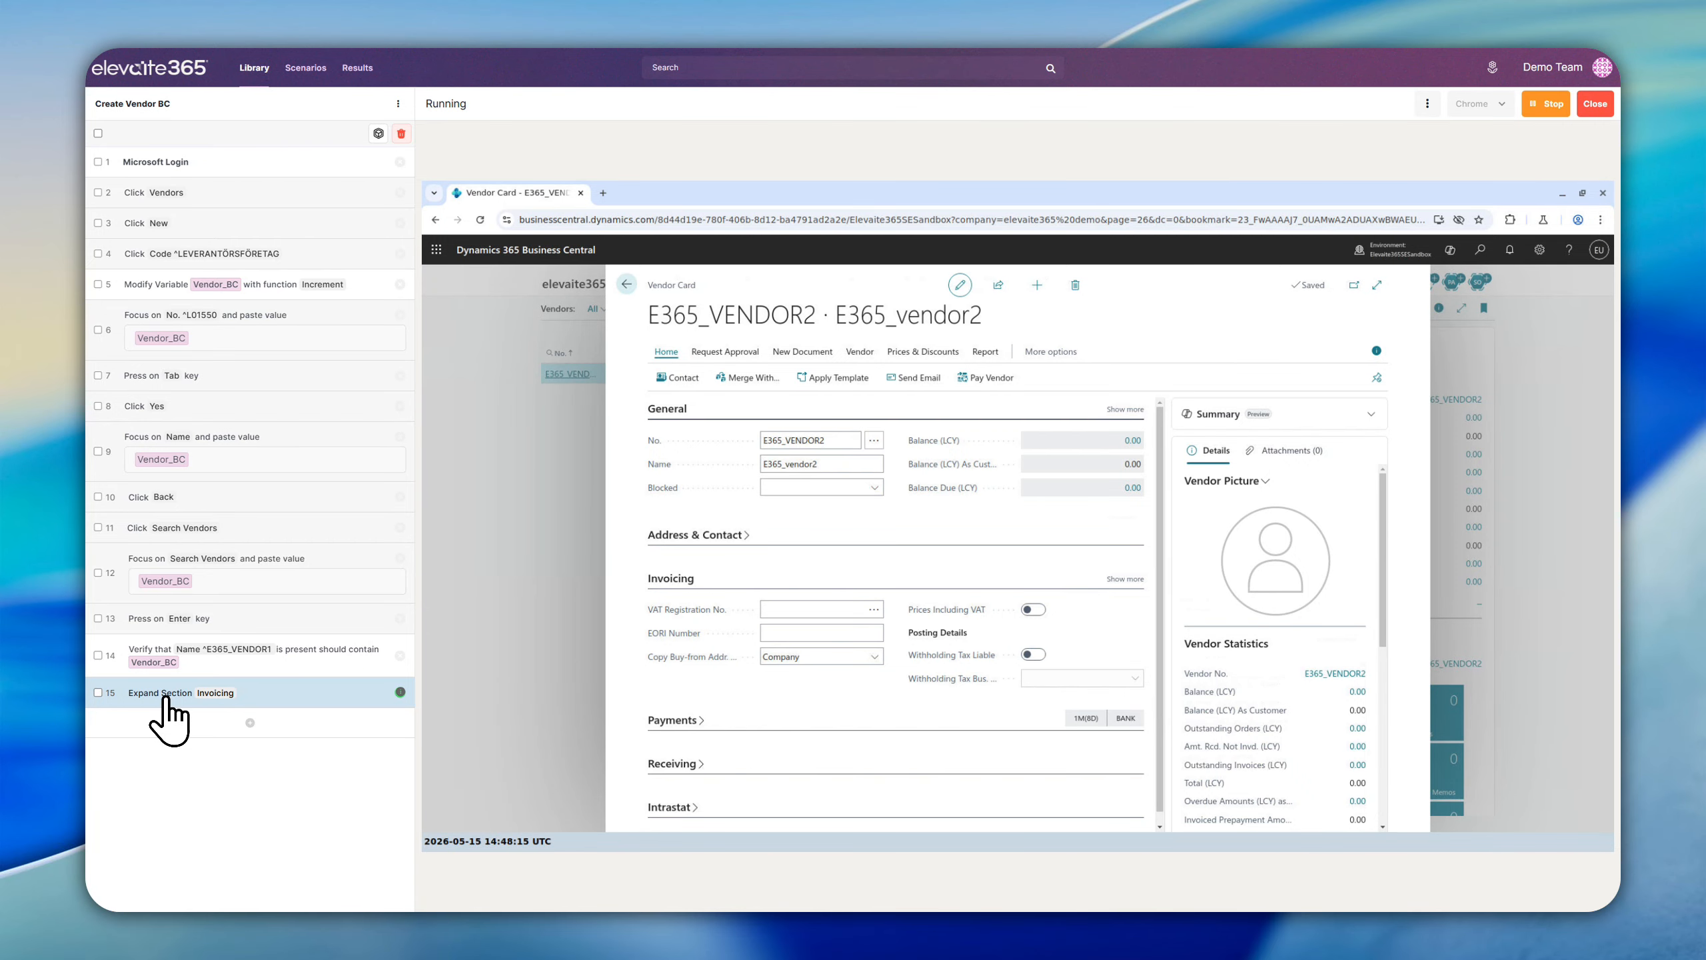
# Step: Add a Toggle Checkbox step that sets the Prices Including VAT field to checked
pyautogui.click(250, 722)
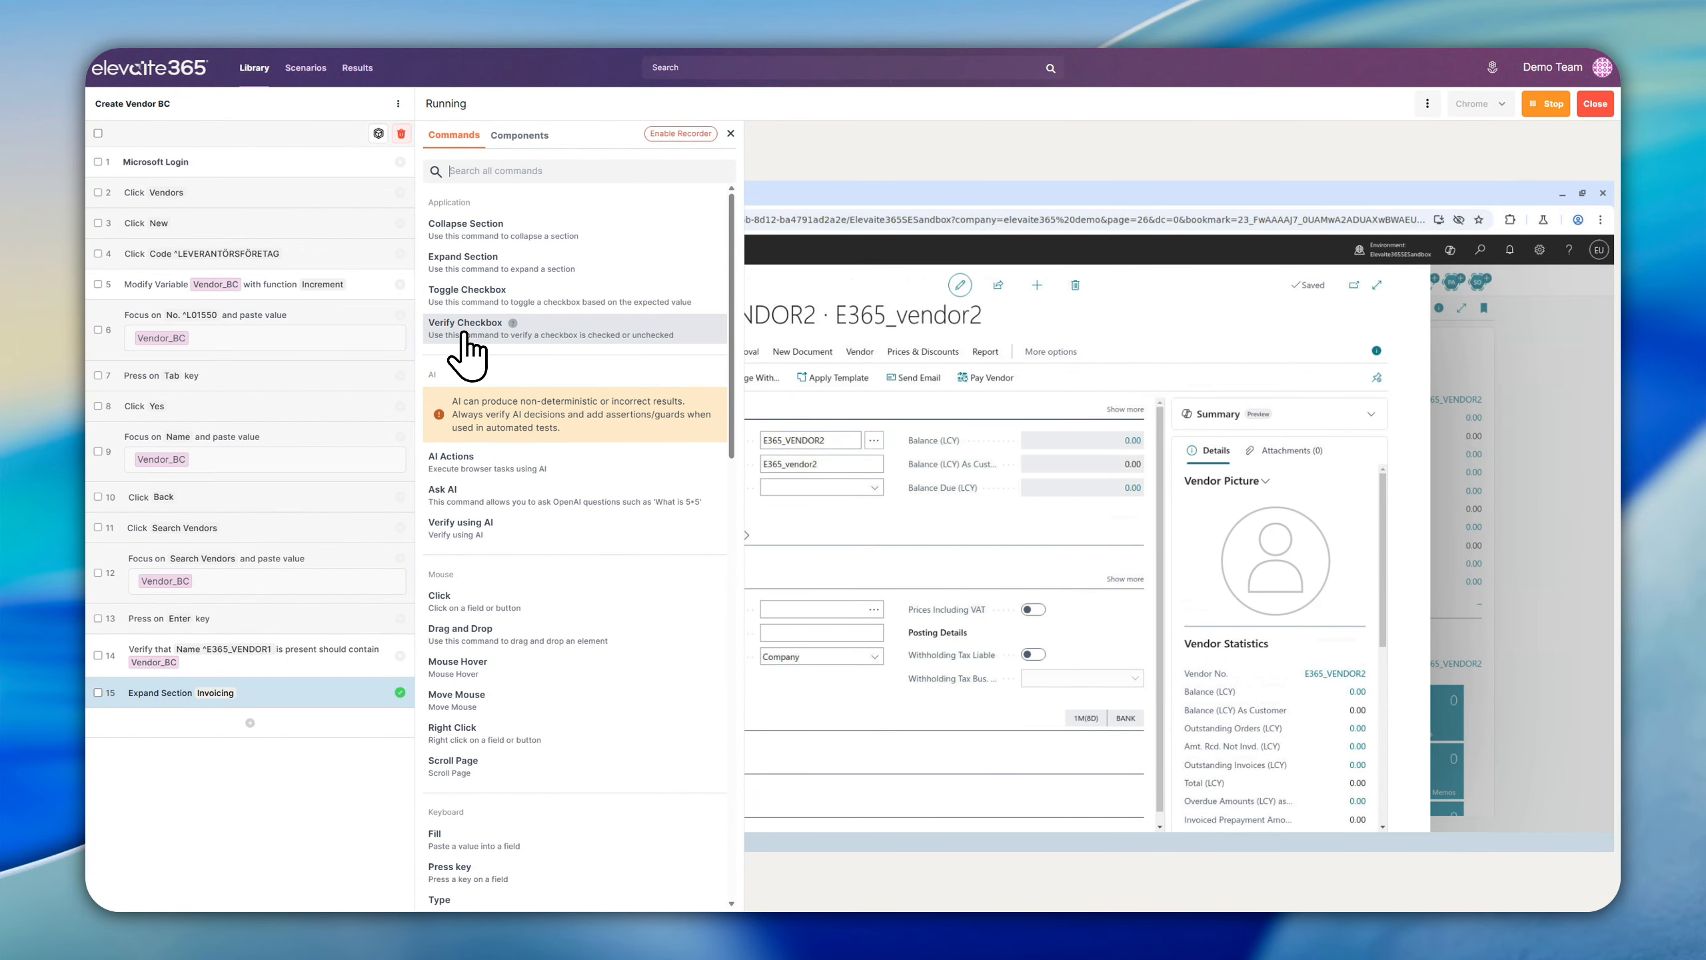
pyautogui.click(463, 296)
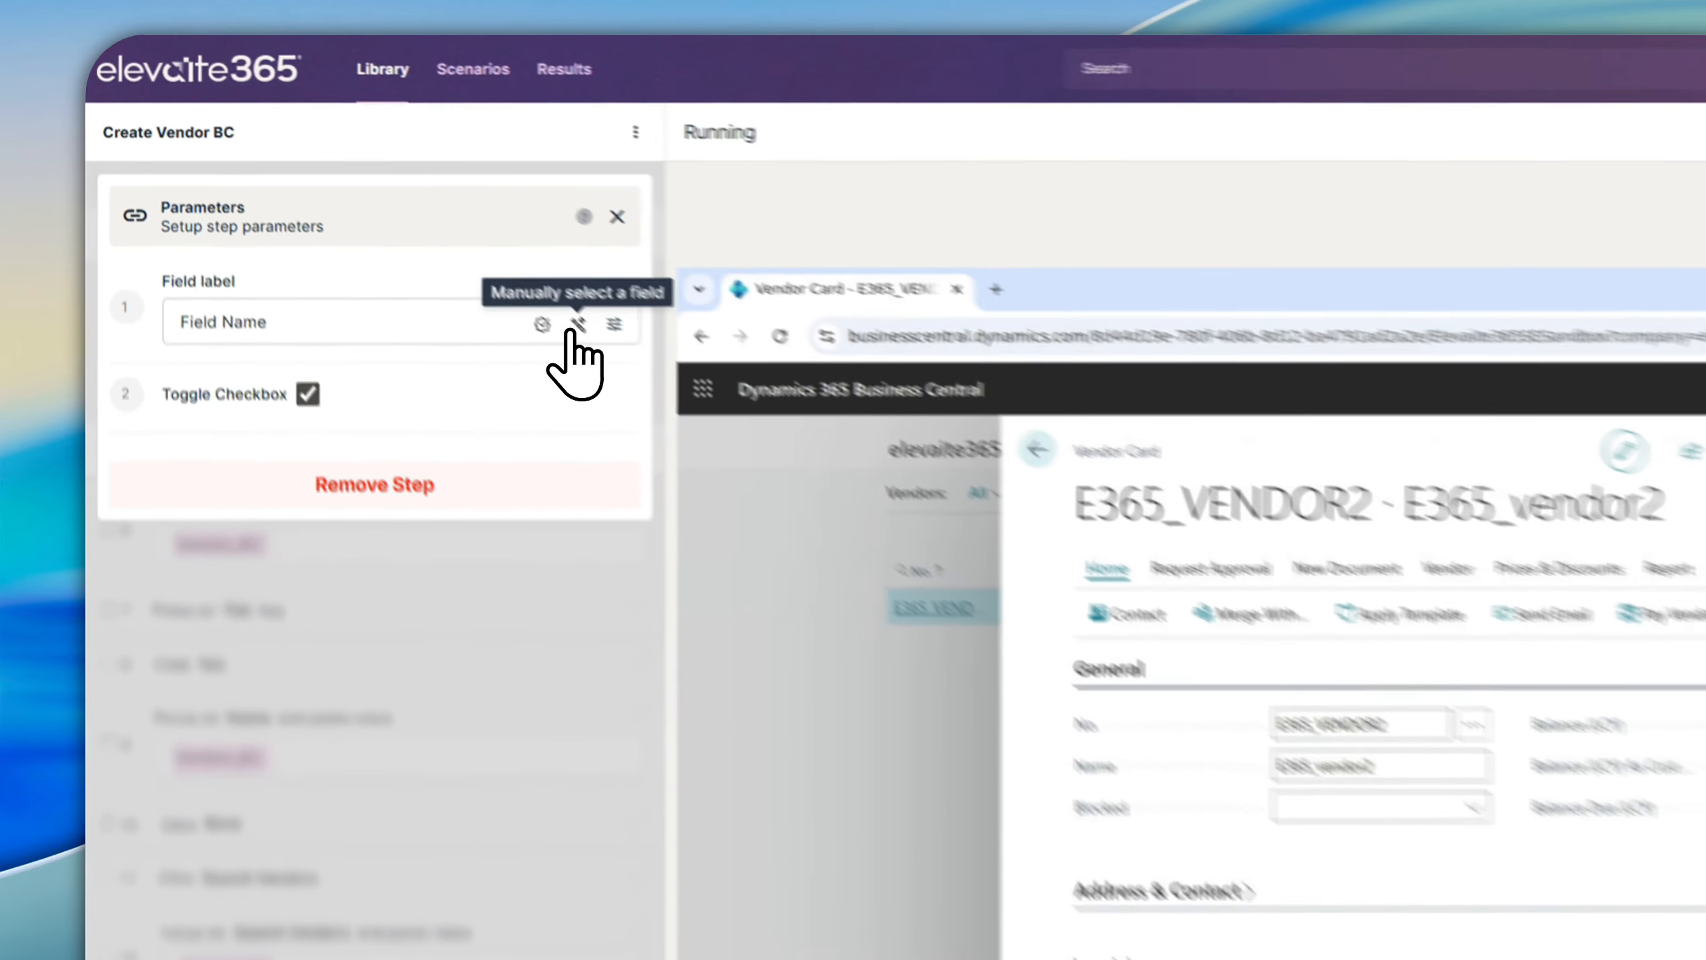
pyautogui.click(366, 212)
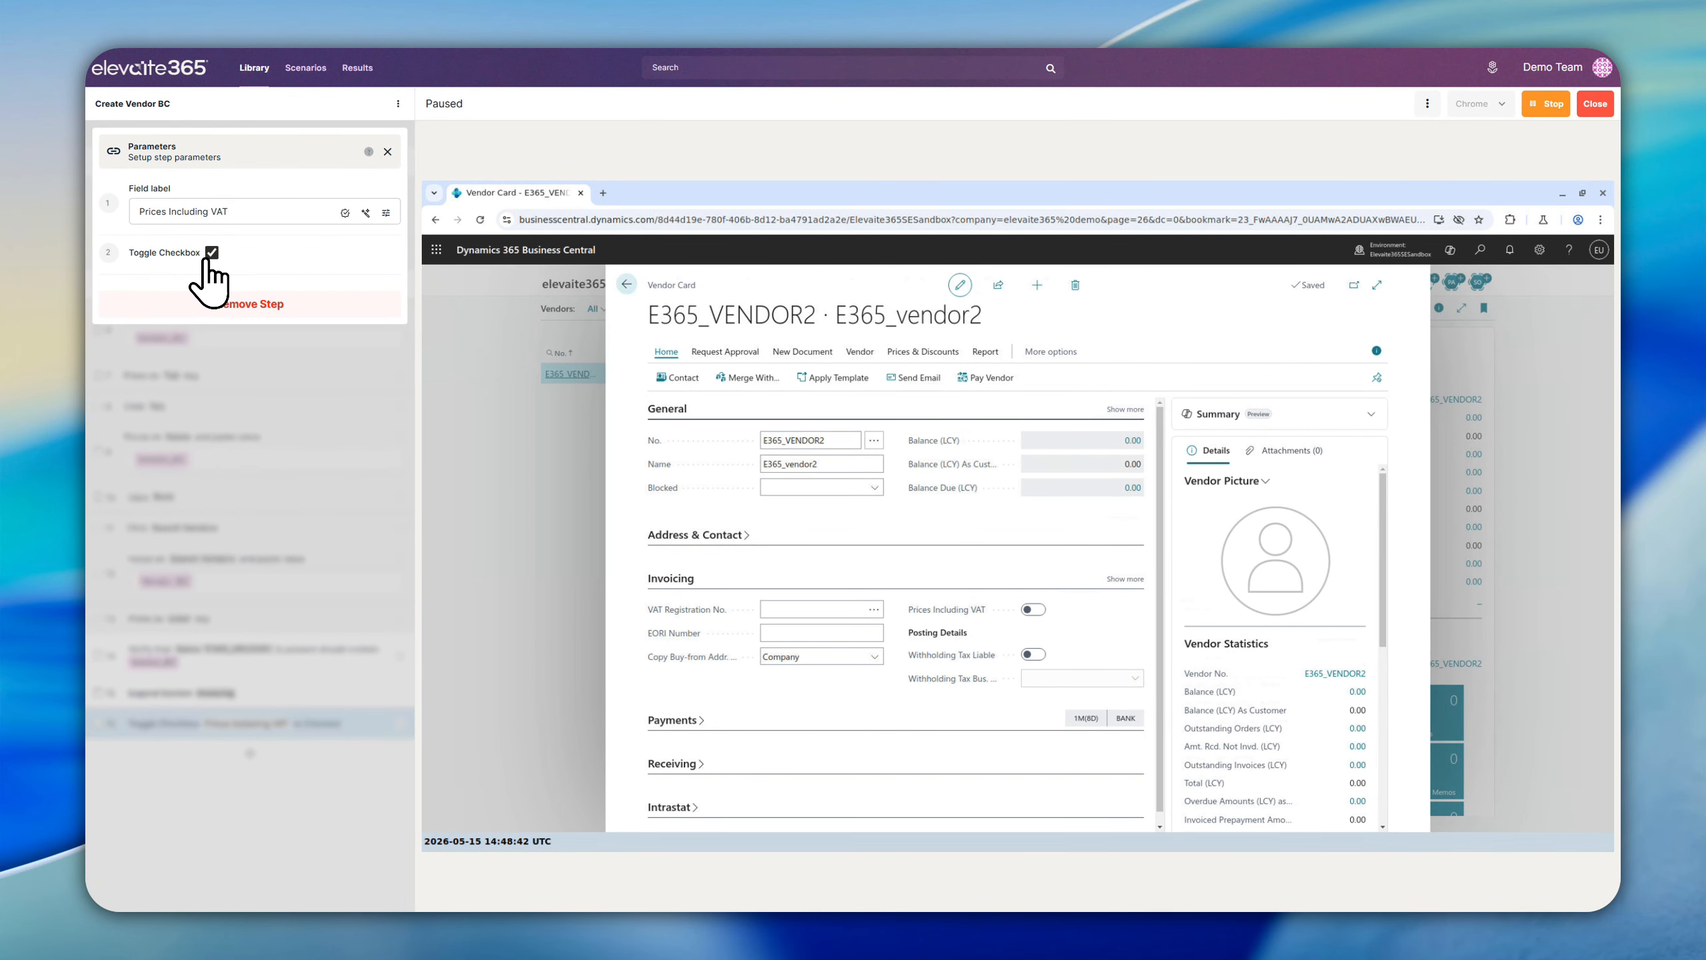
pyautogui.click(209, 255)
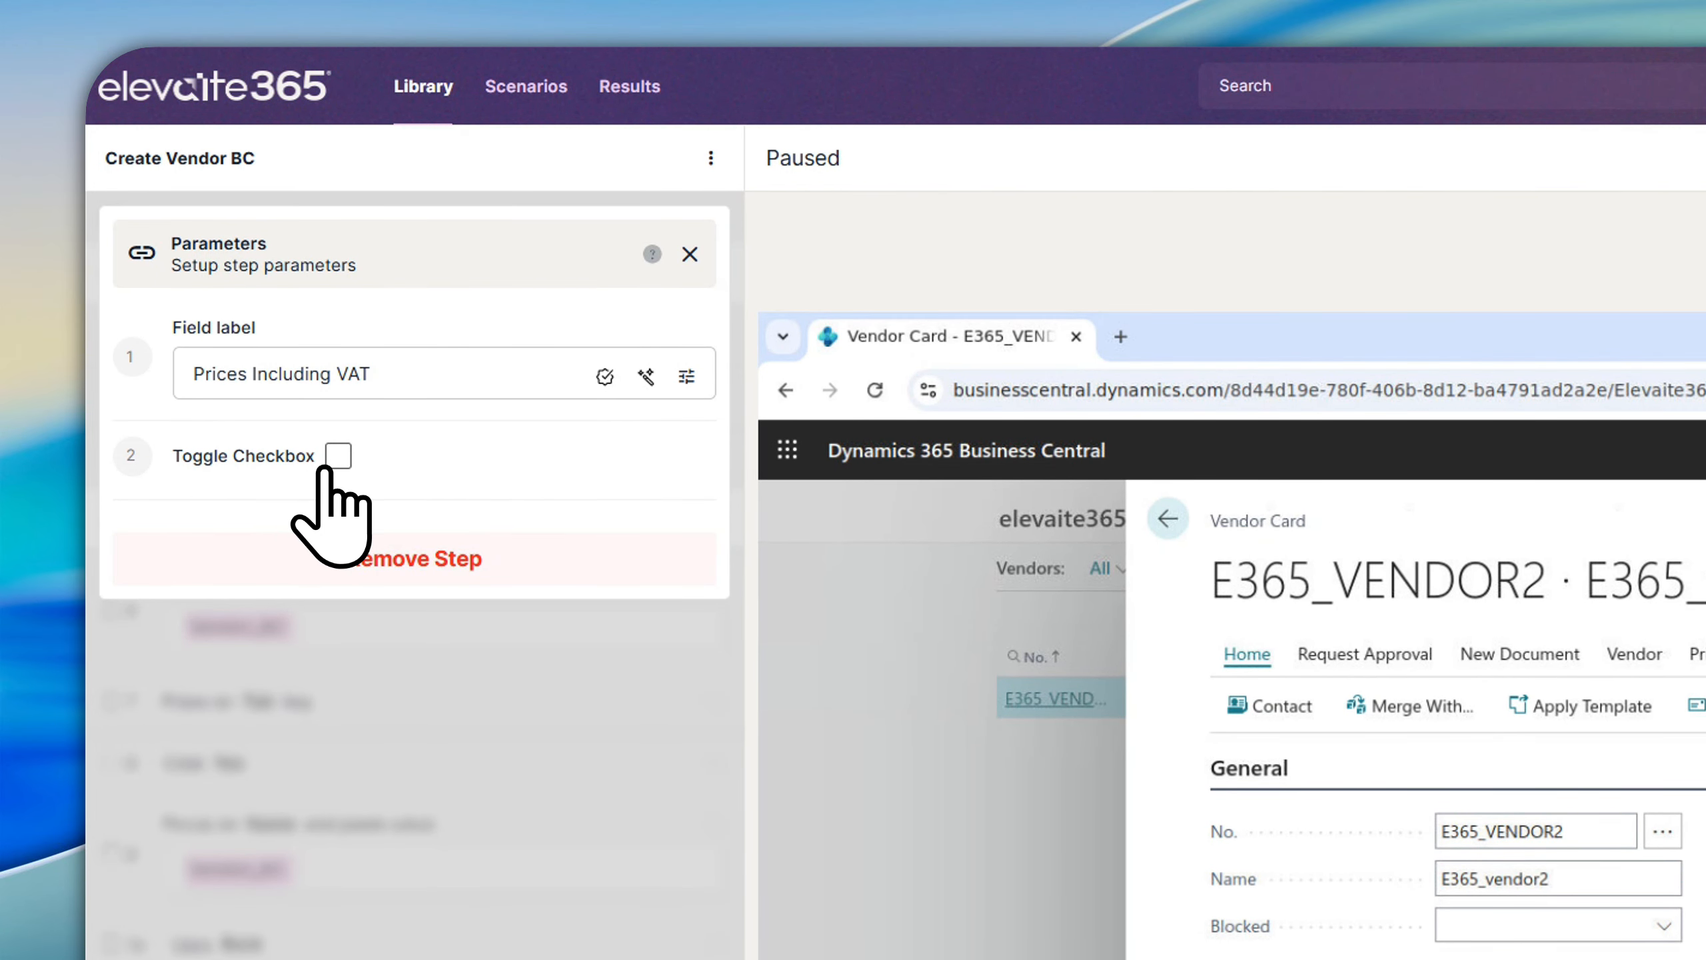
pyautogui.click(336, 457)
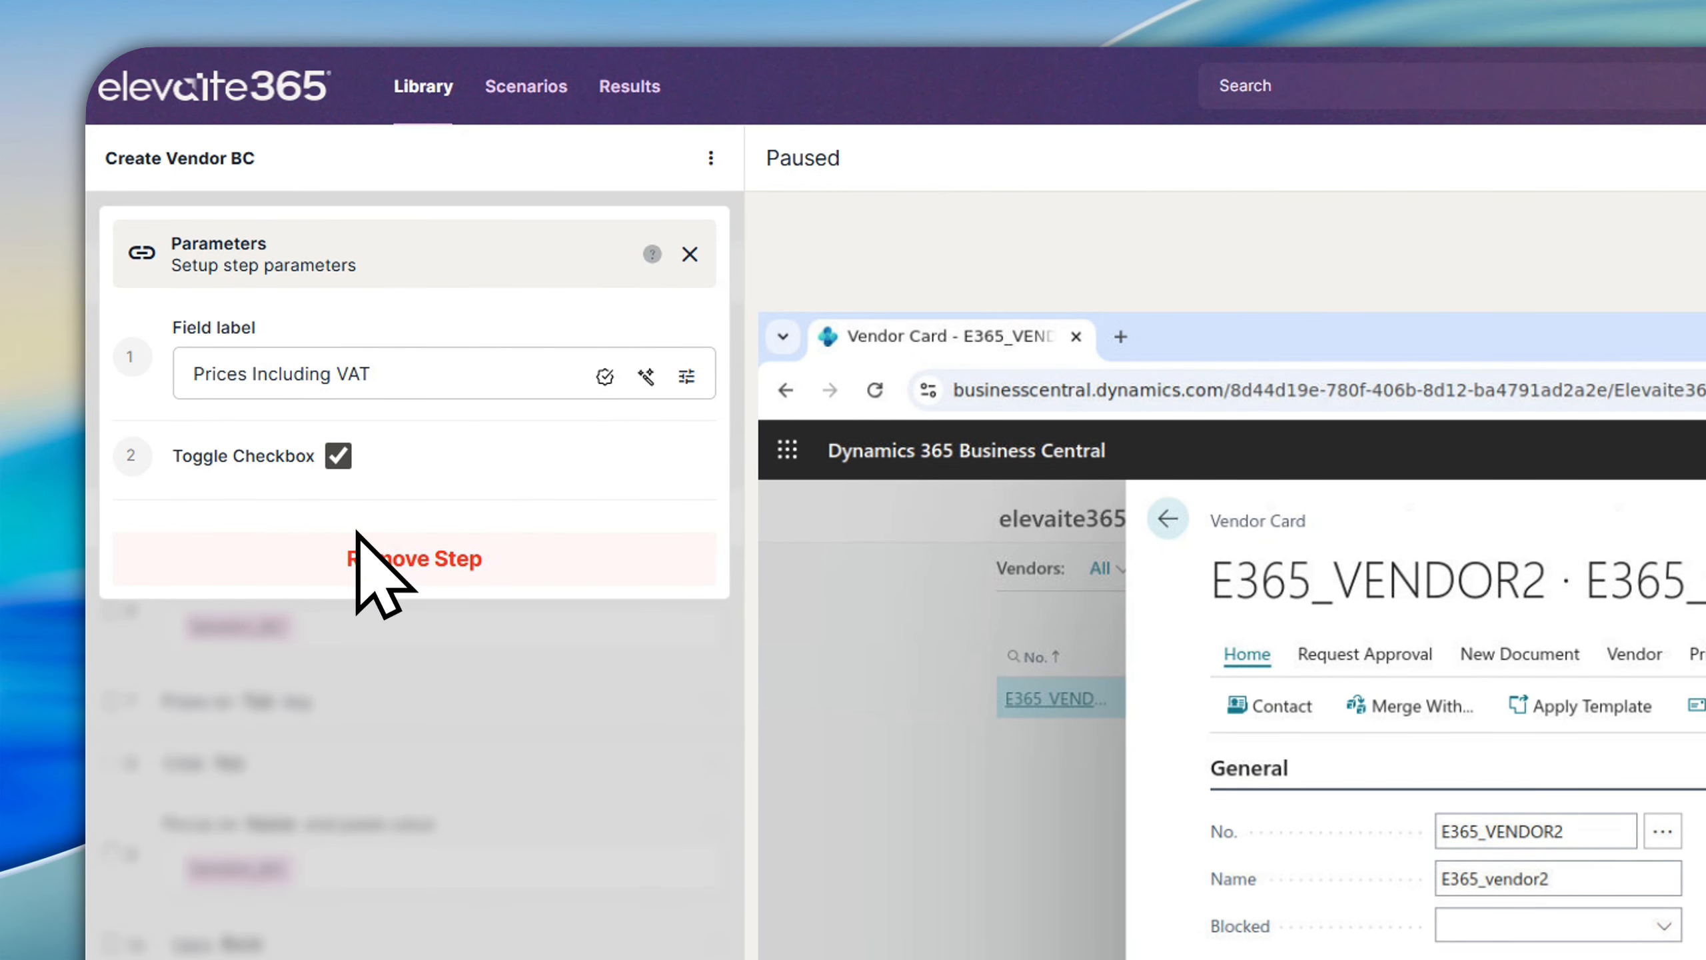
pyautogui.click(690, 254)
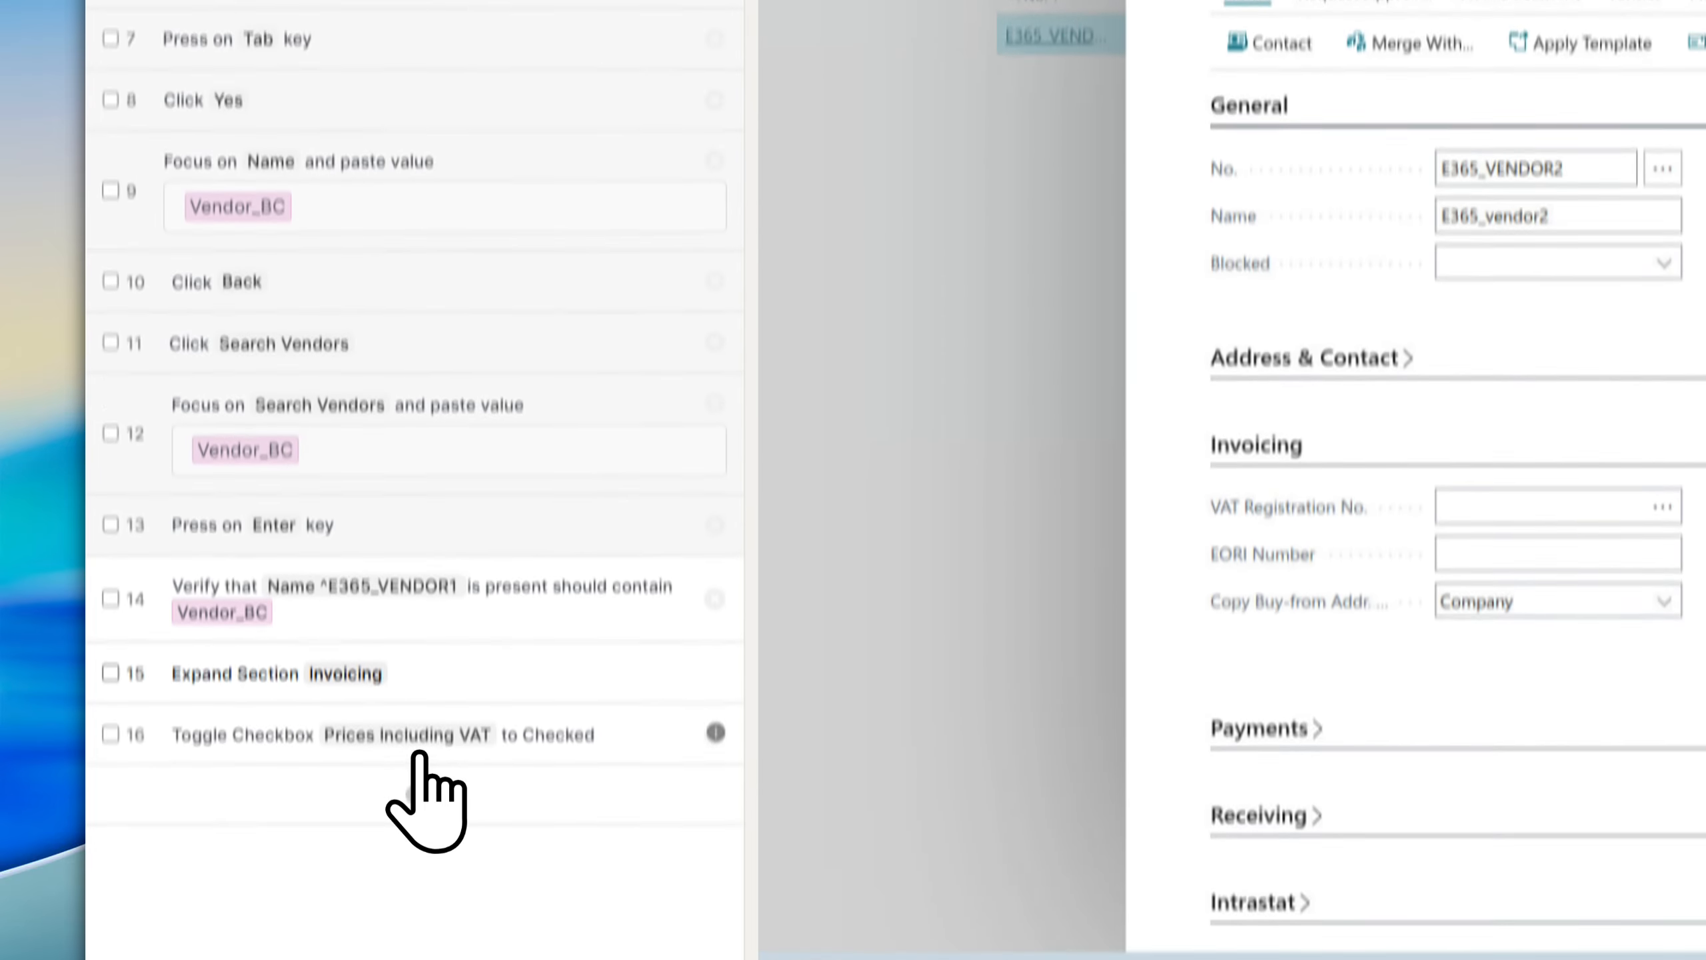
# Step: Add a Verify Checkbox step that tests whether Prices Including VAT is checked
pyautogui.click(414, 718)
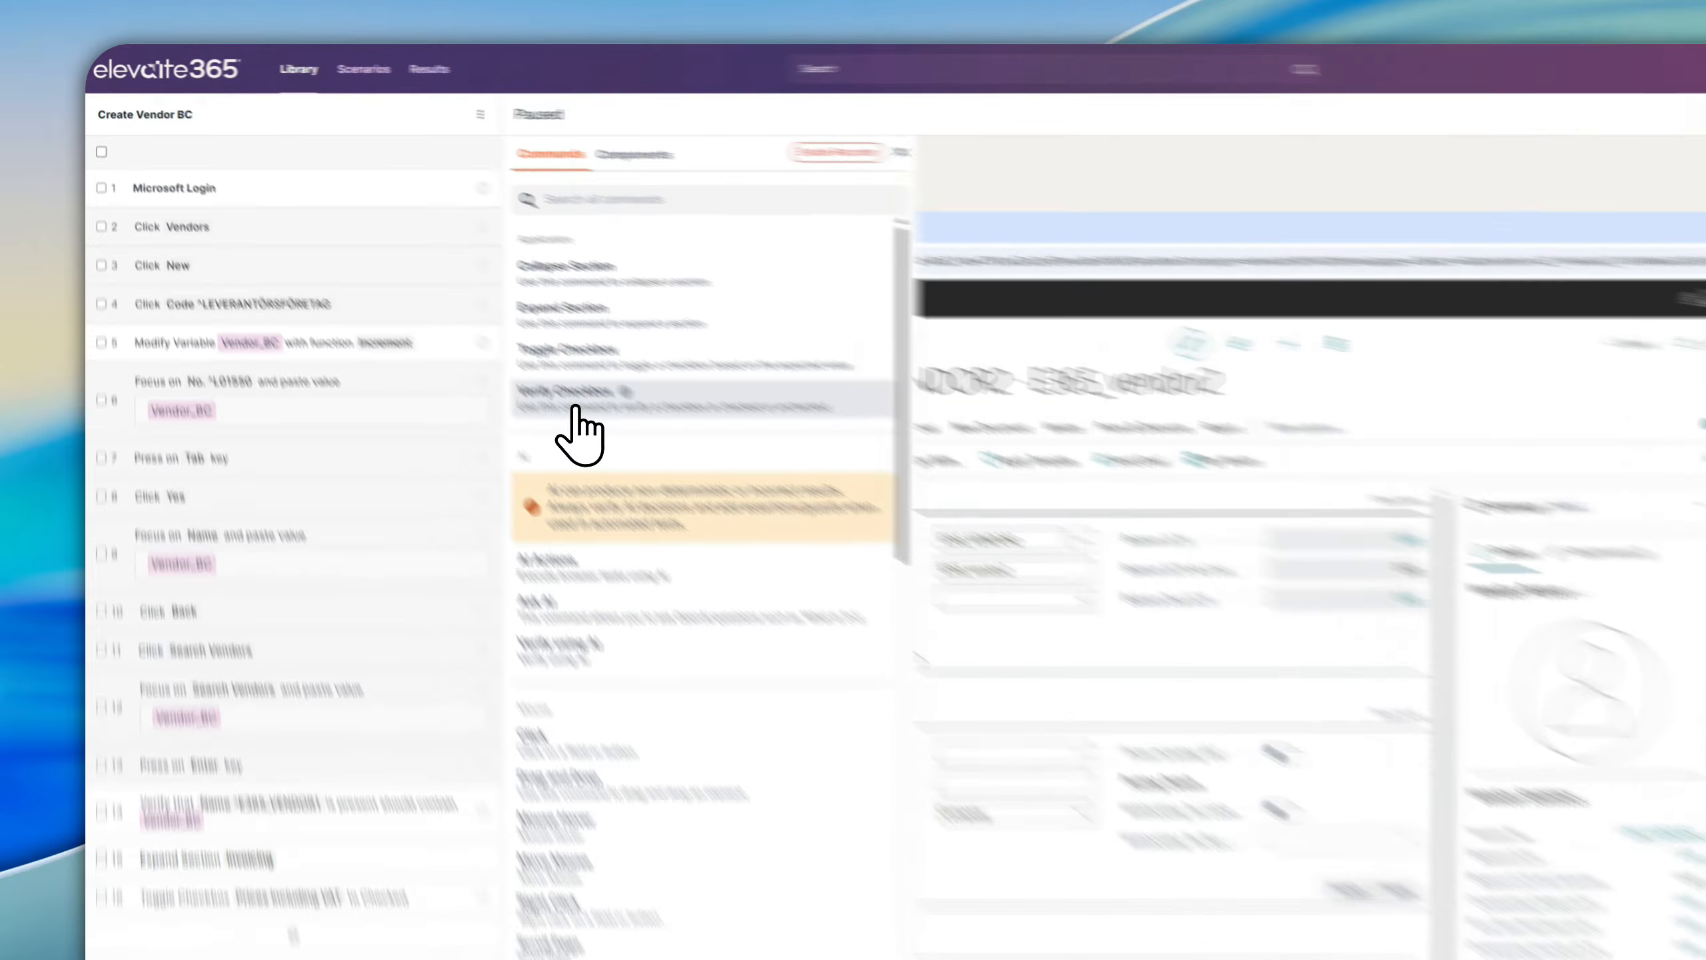
pyautogui.click(472, 334)
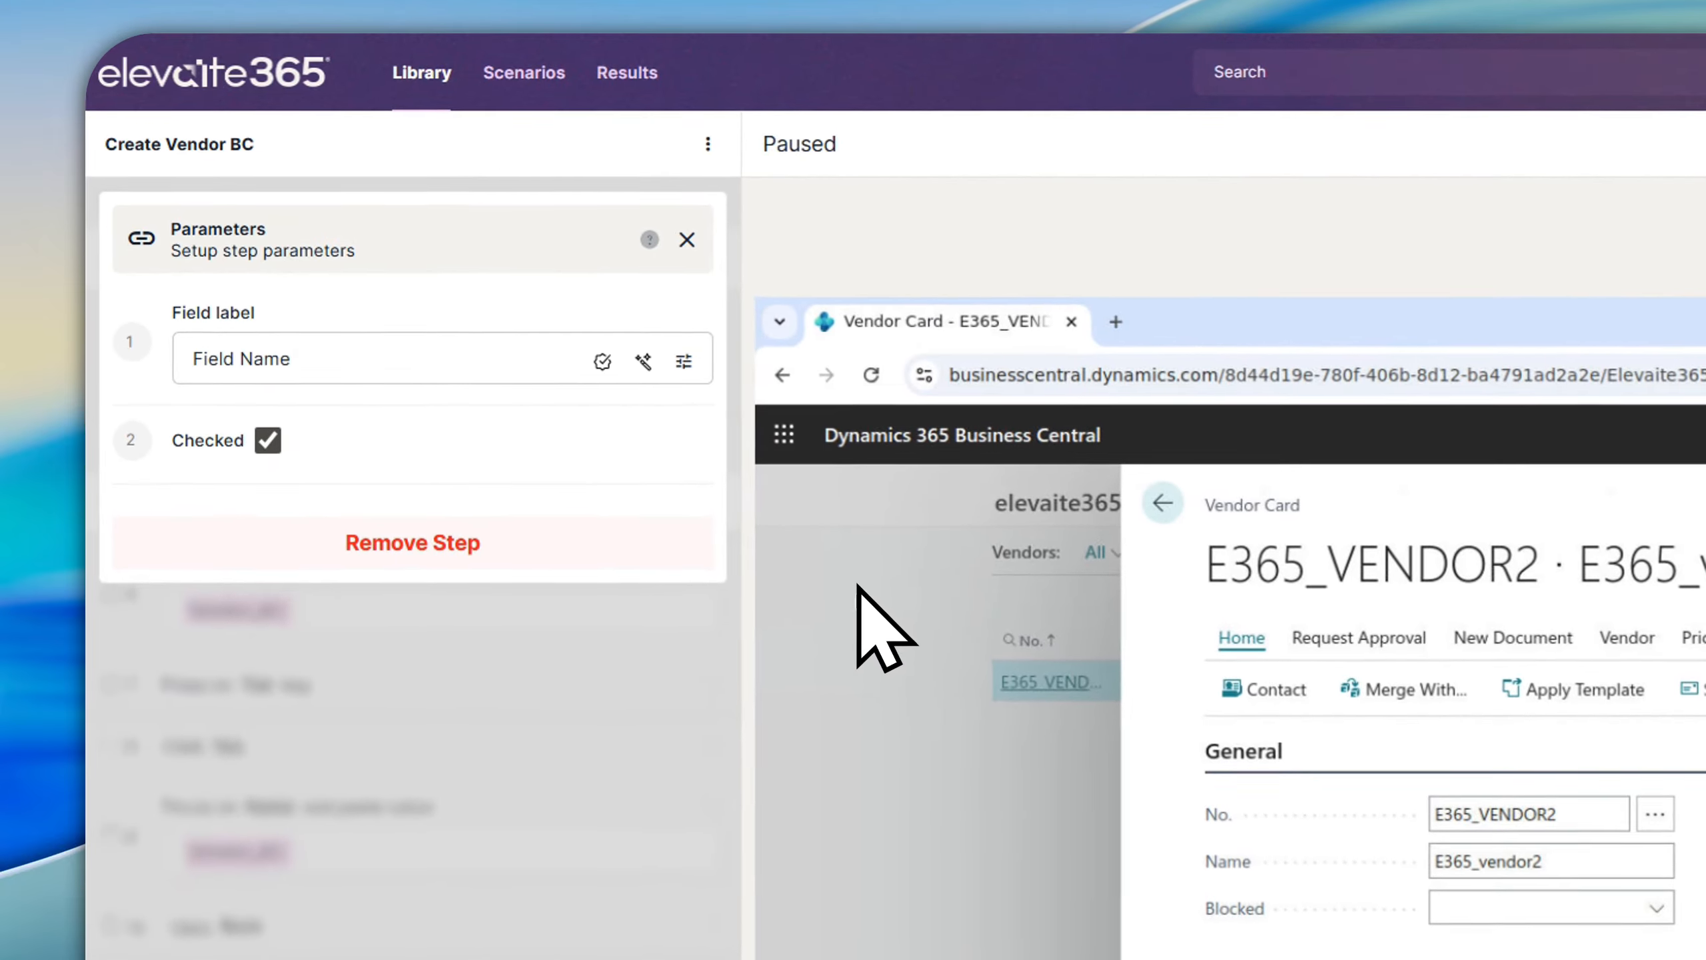
pyautogui.click(632, 368)
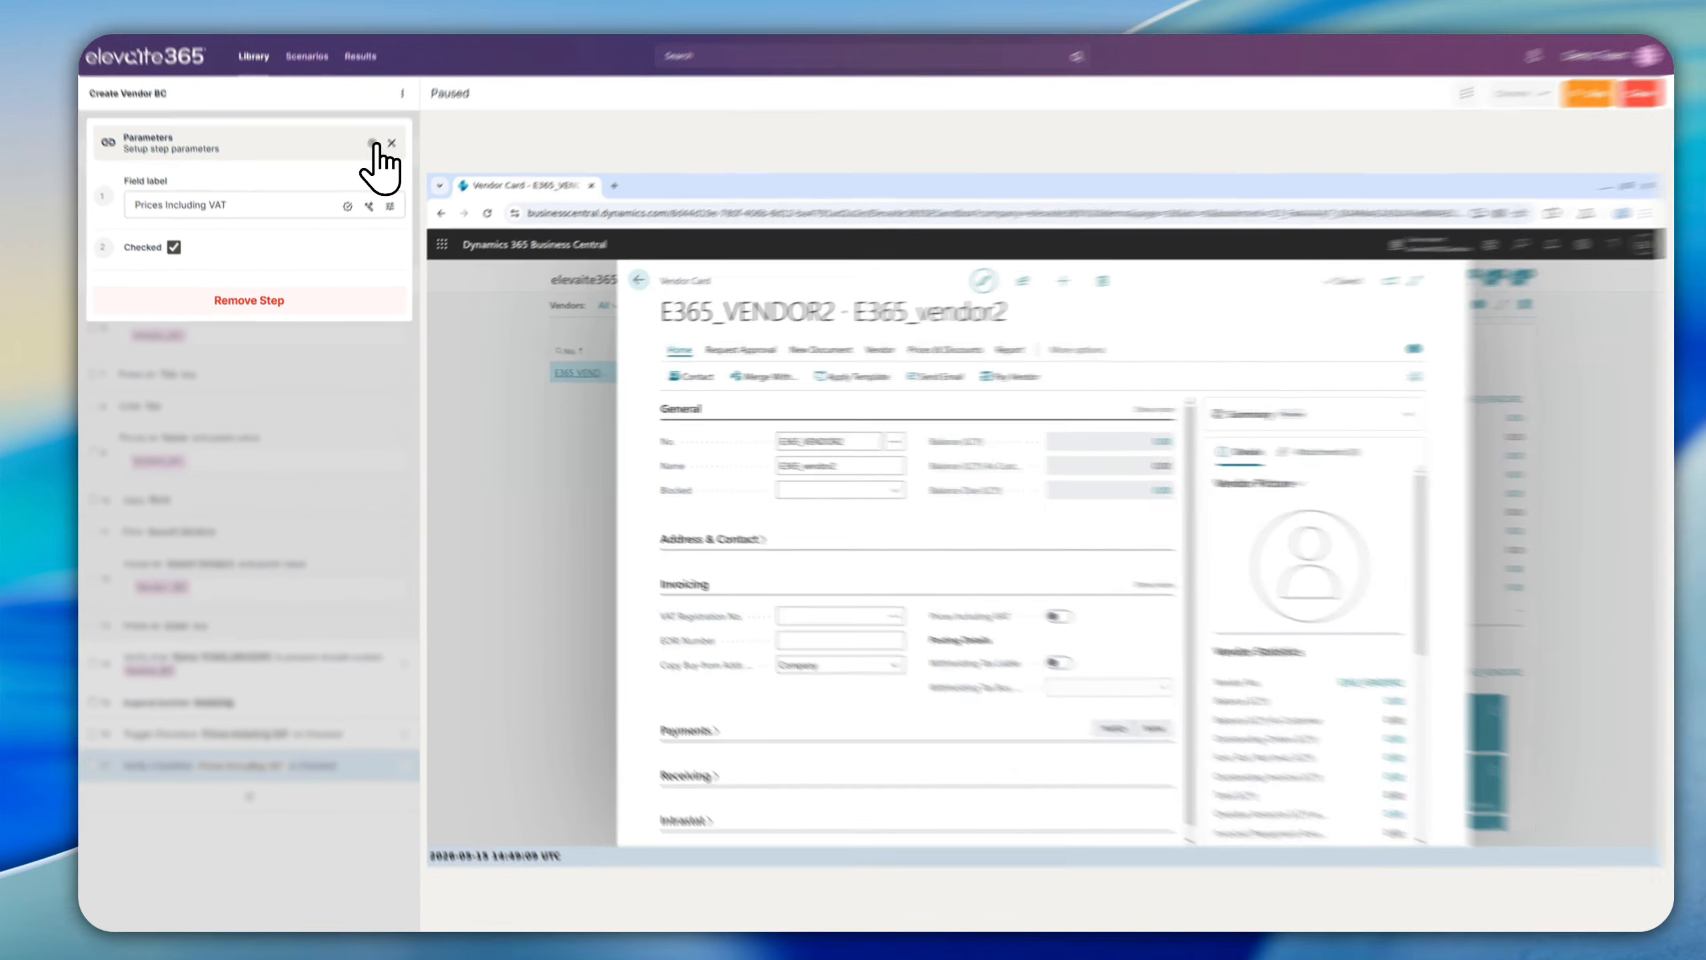
pyautogui.click(388, 151)
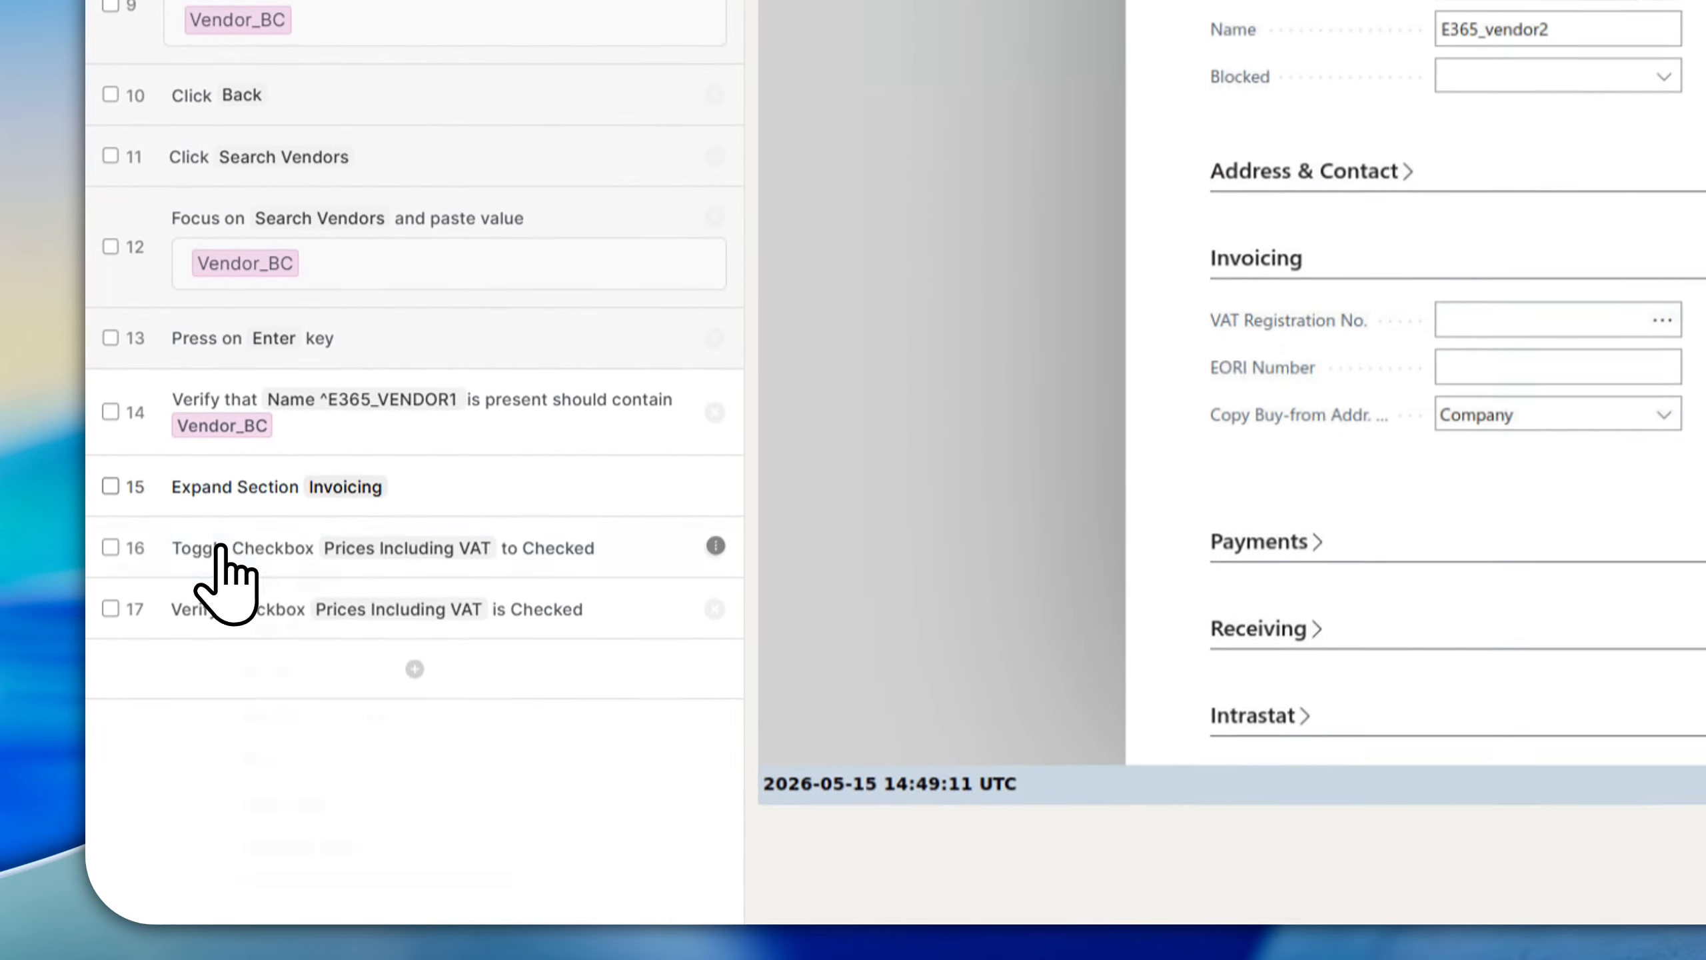
# Step: Run the script from step 16, Toggle Checkbox Prices Including VAT, onward
pyautogui.rightClick(232, 650)
pyautogui.moveTo(336, 846)
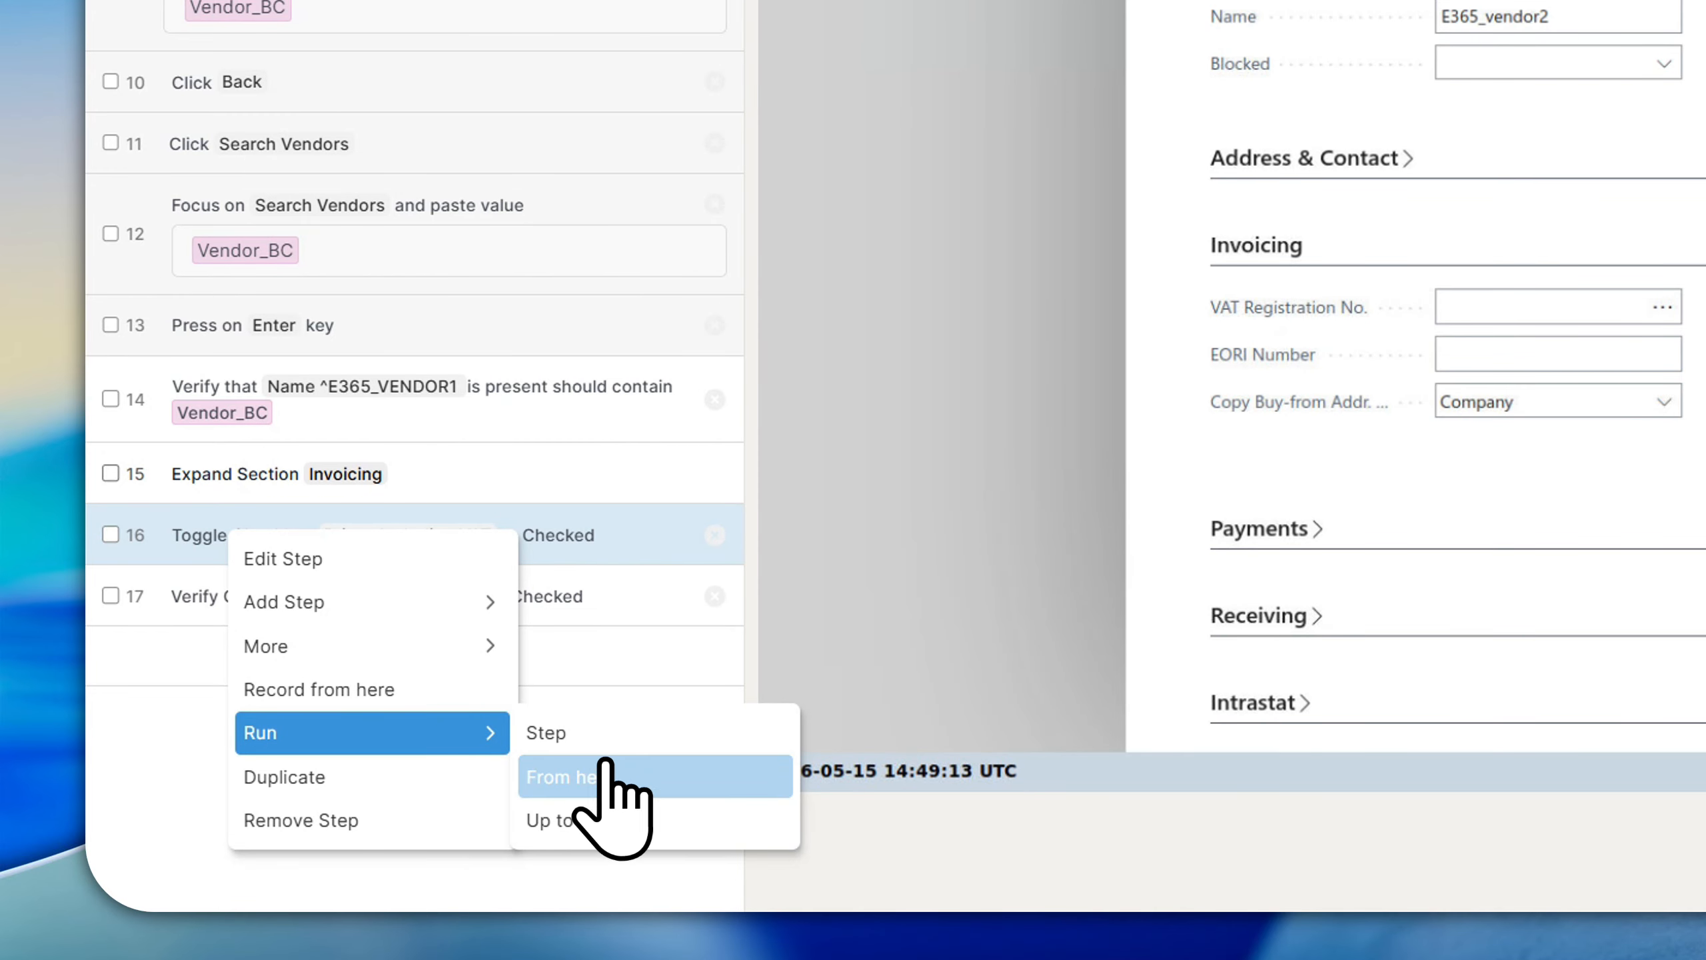
pyautogui.click(607, 776)
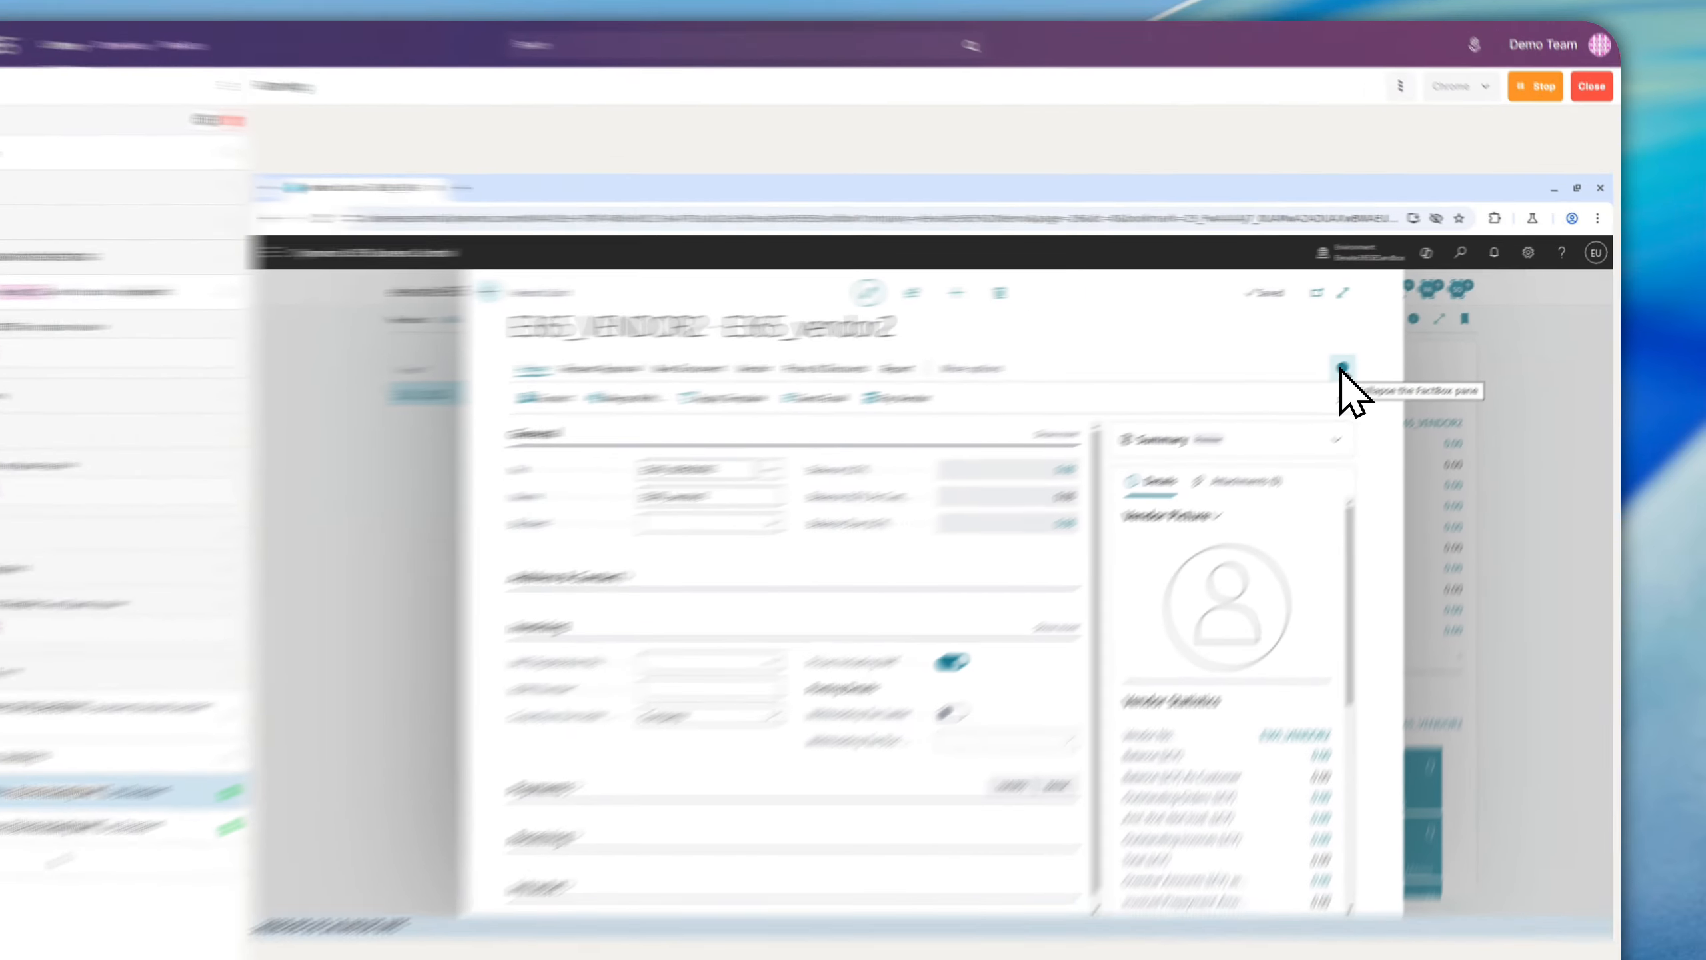
# Step: Hide the vendor card's FactBox pane and expand the card to the wide layout
pyautogui.click(1376, 351)
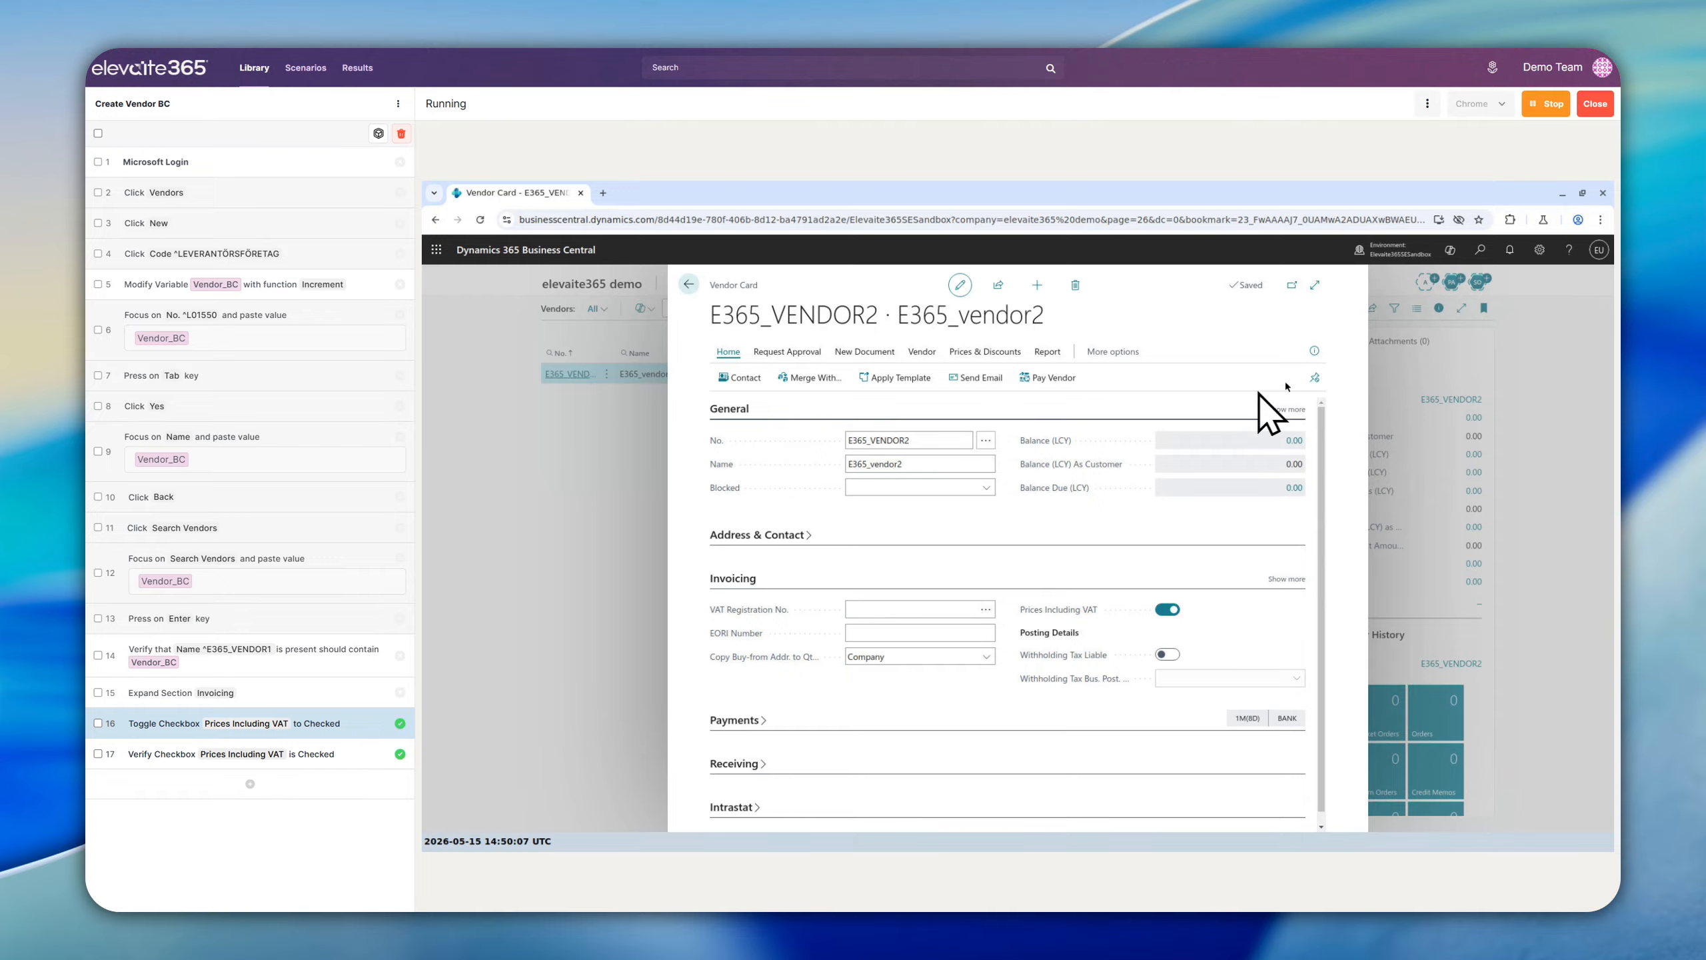
pyautogui.click(1315, 286)
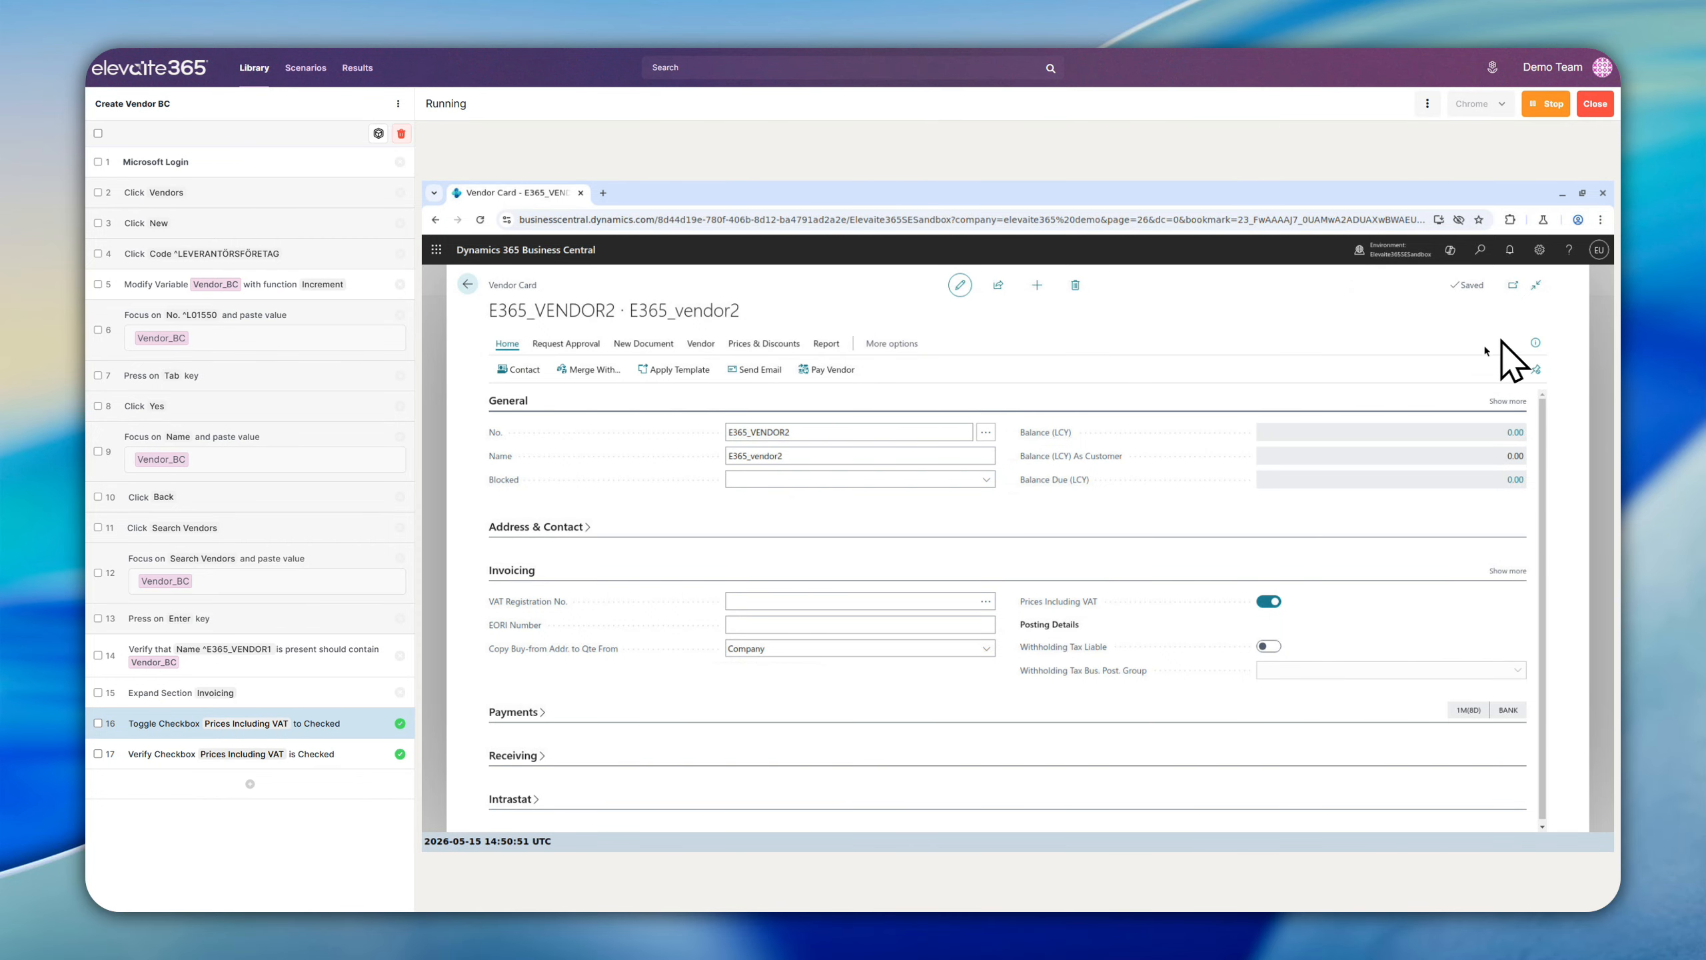
# Step: Show the FactBox pane to look through the vendor's details and statistics, and hide it again
pyautogui.click(1533, 344)
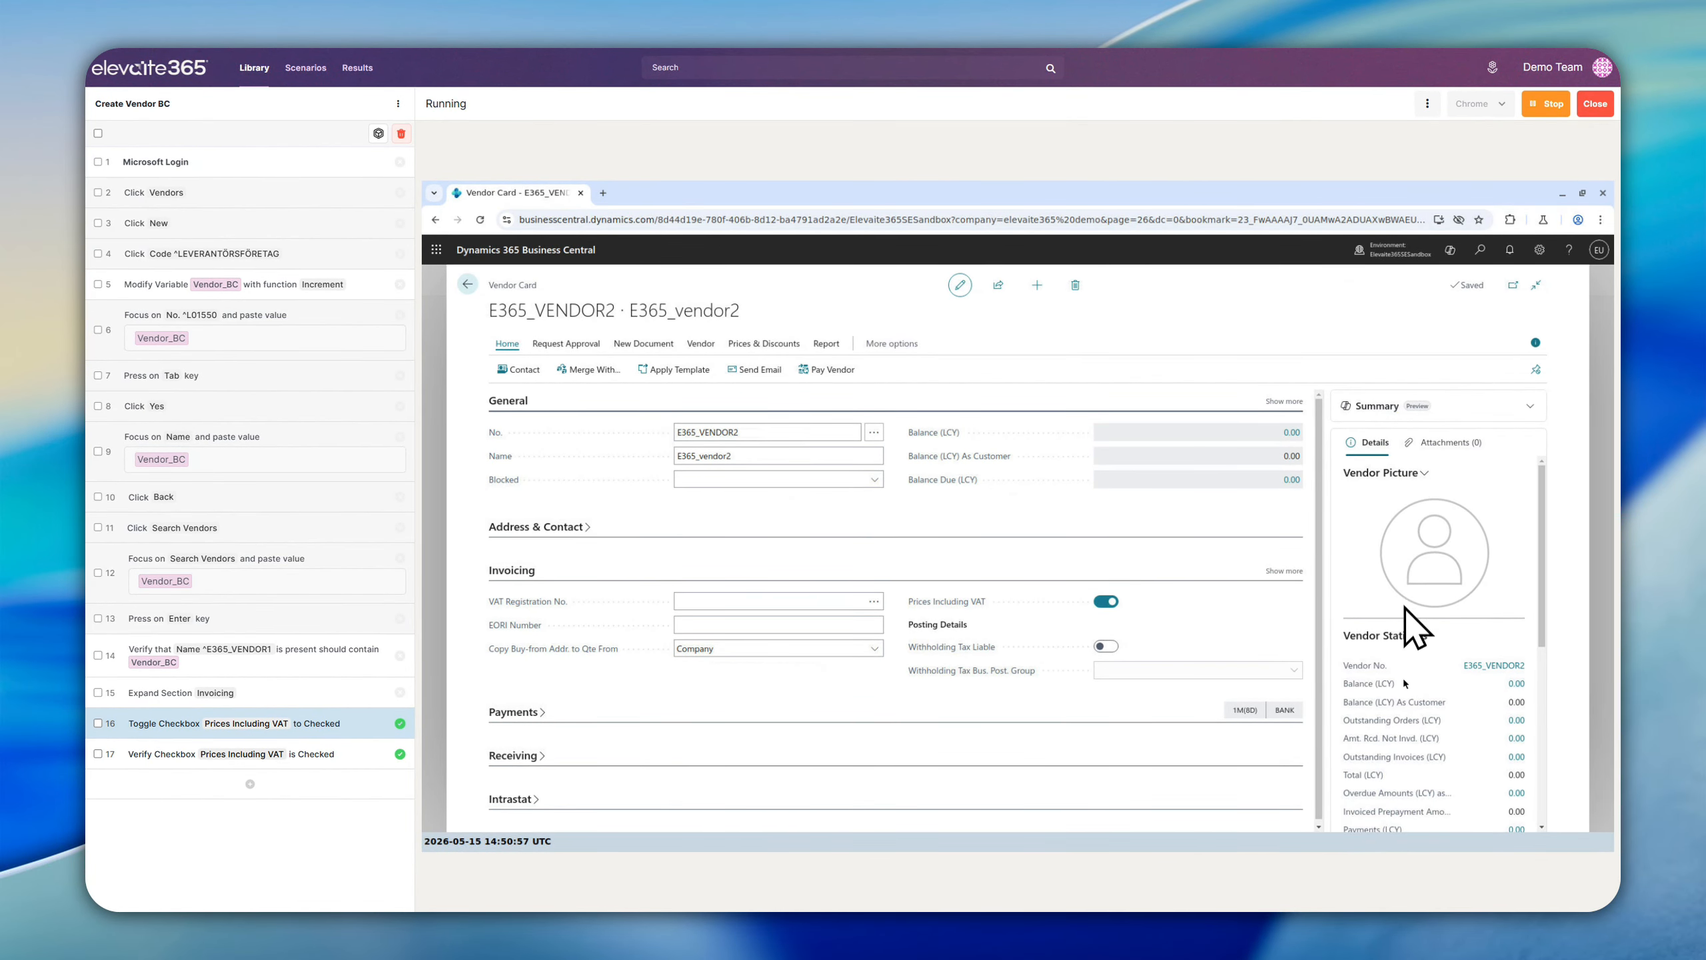
pyautogui.scroll(-3, 1411, 672)
pyautogui.scroll(3, 1412, 709)
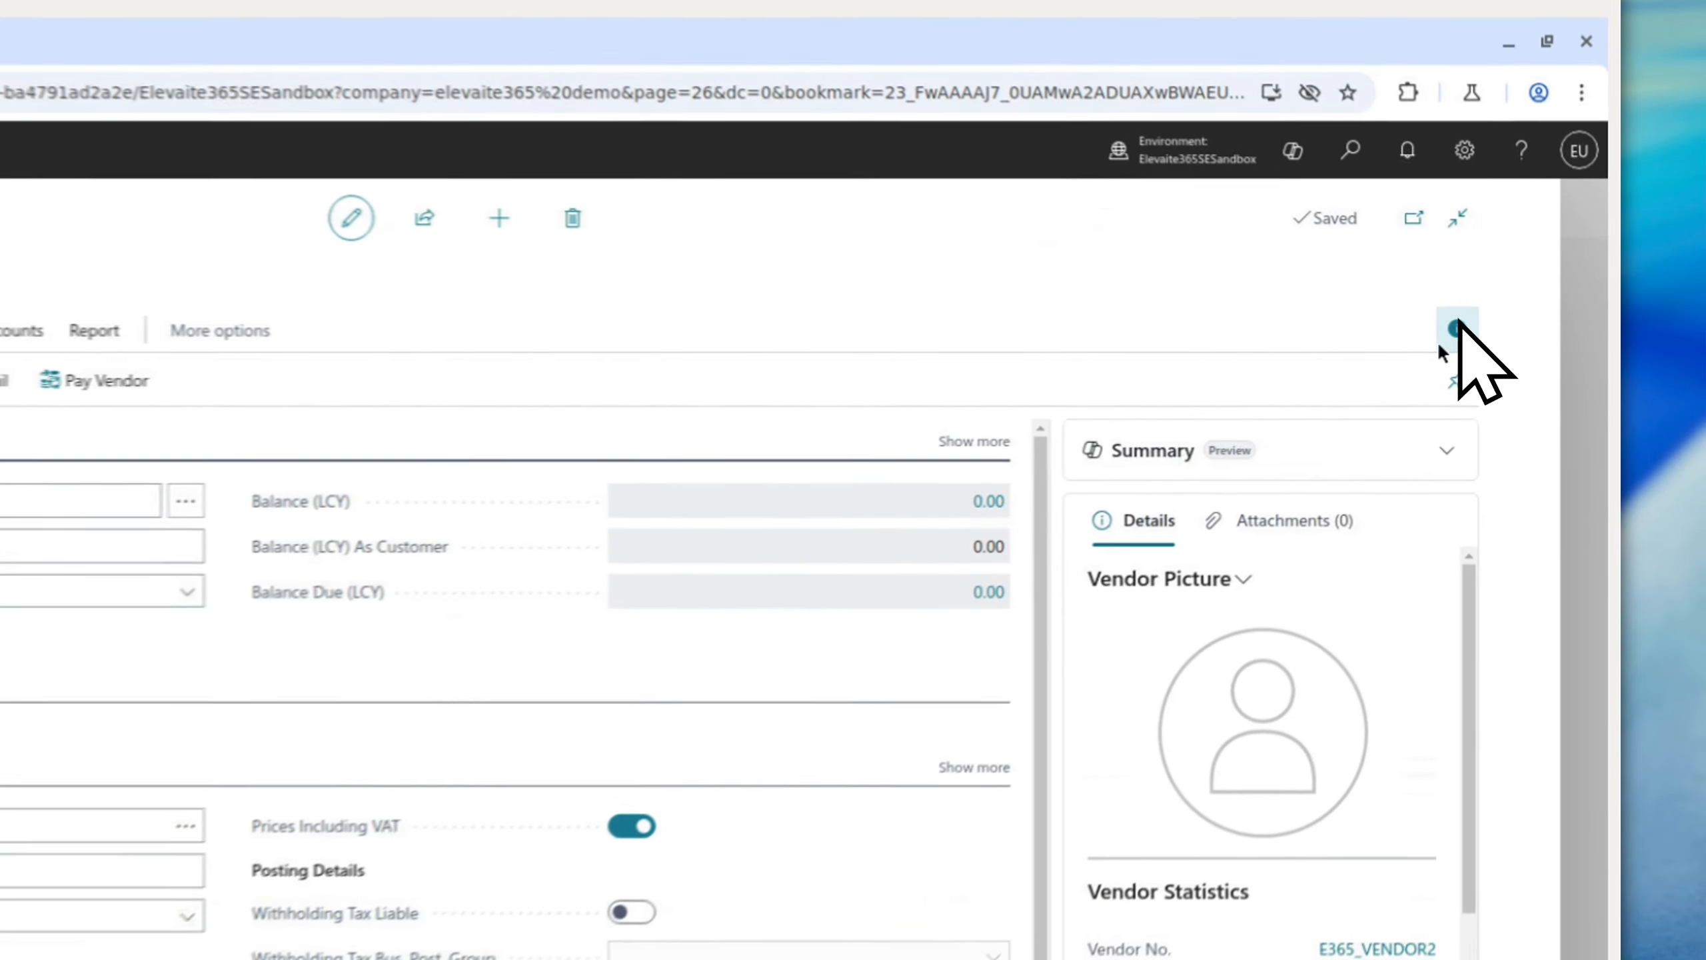
pyautogui.click(1505, 373)
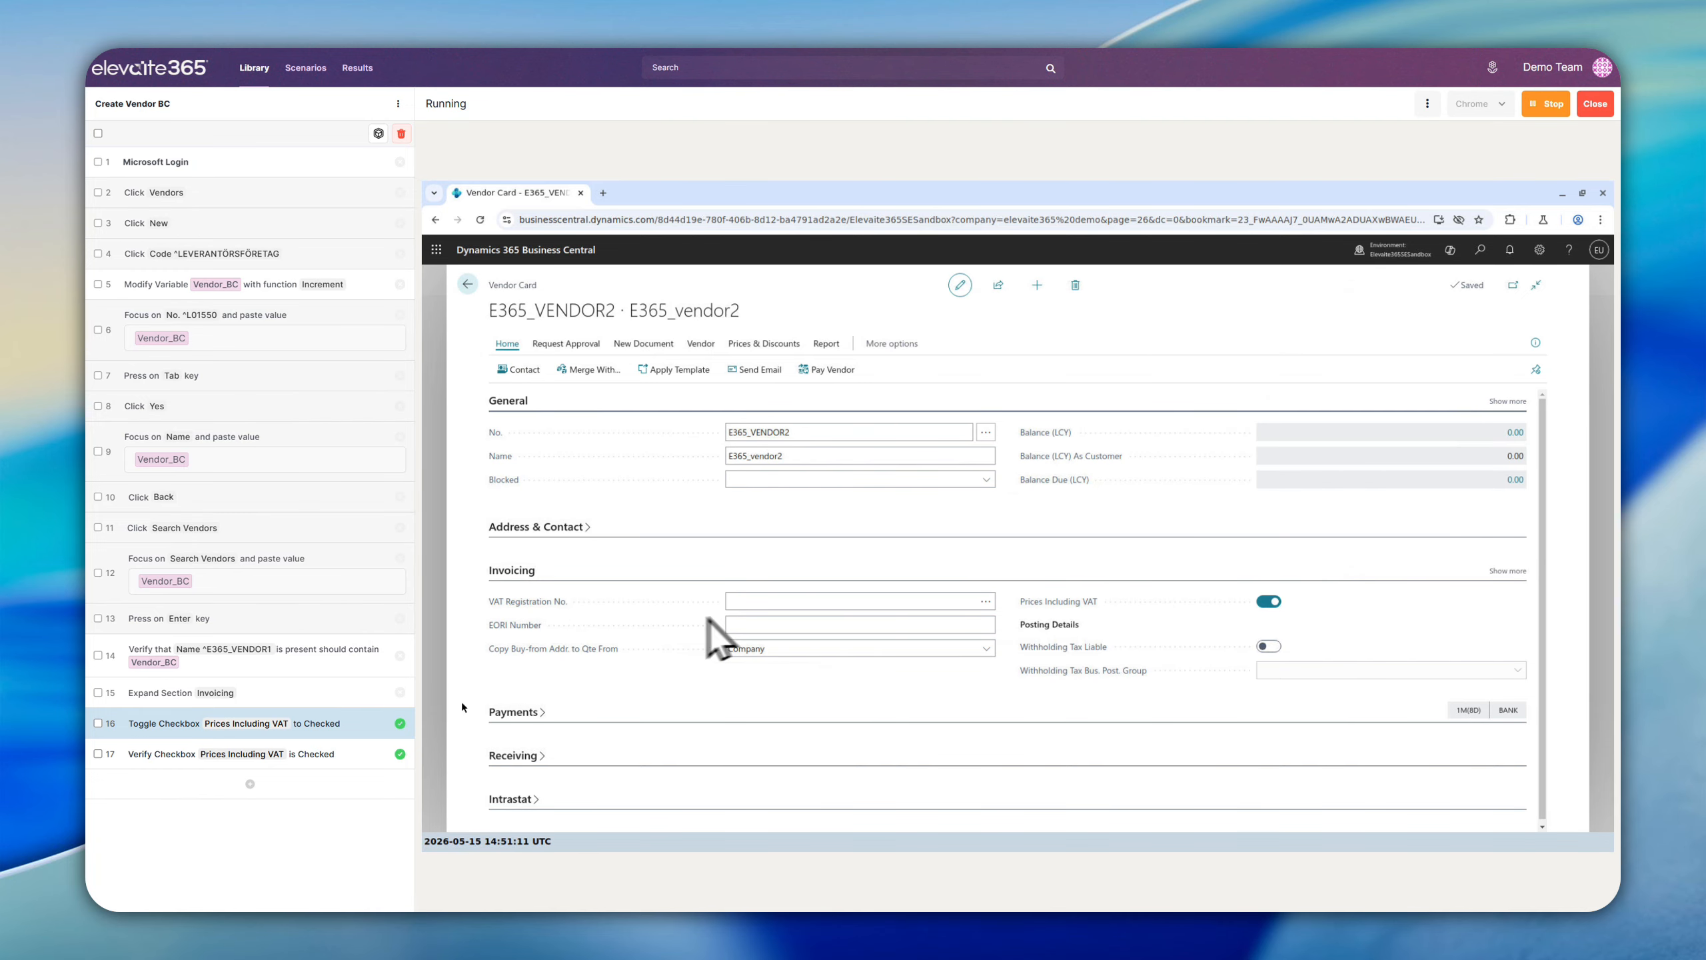
pyautogui.click(250, 784)
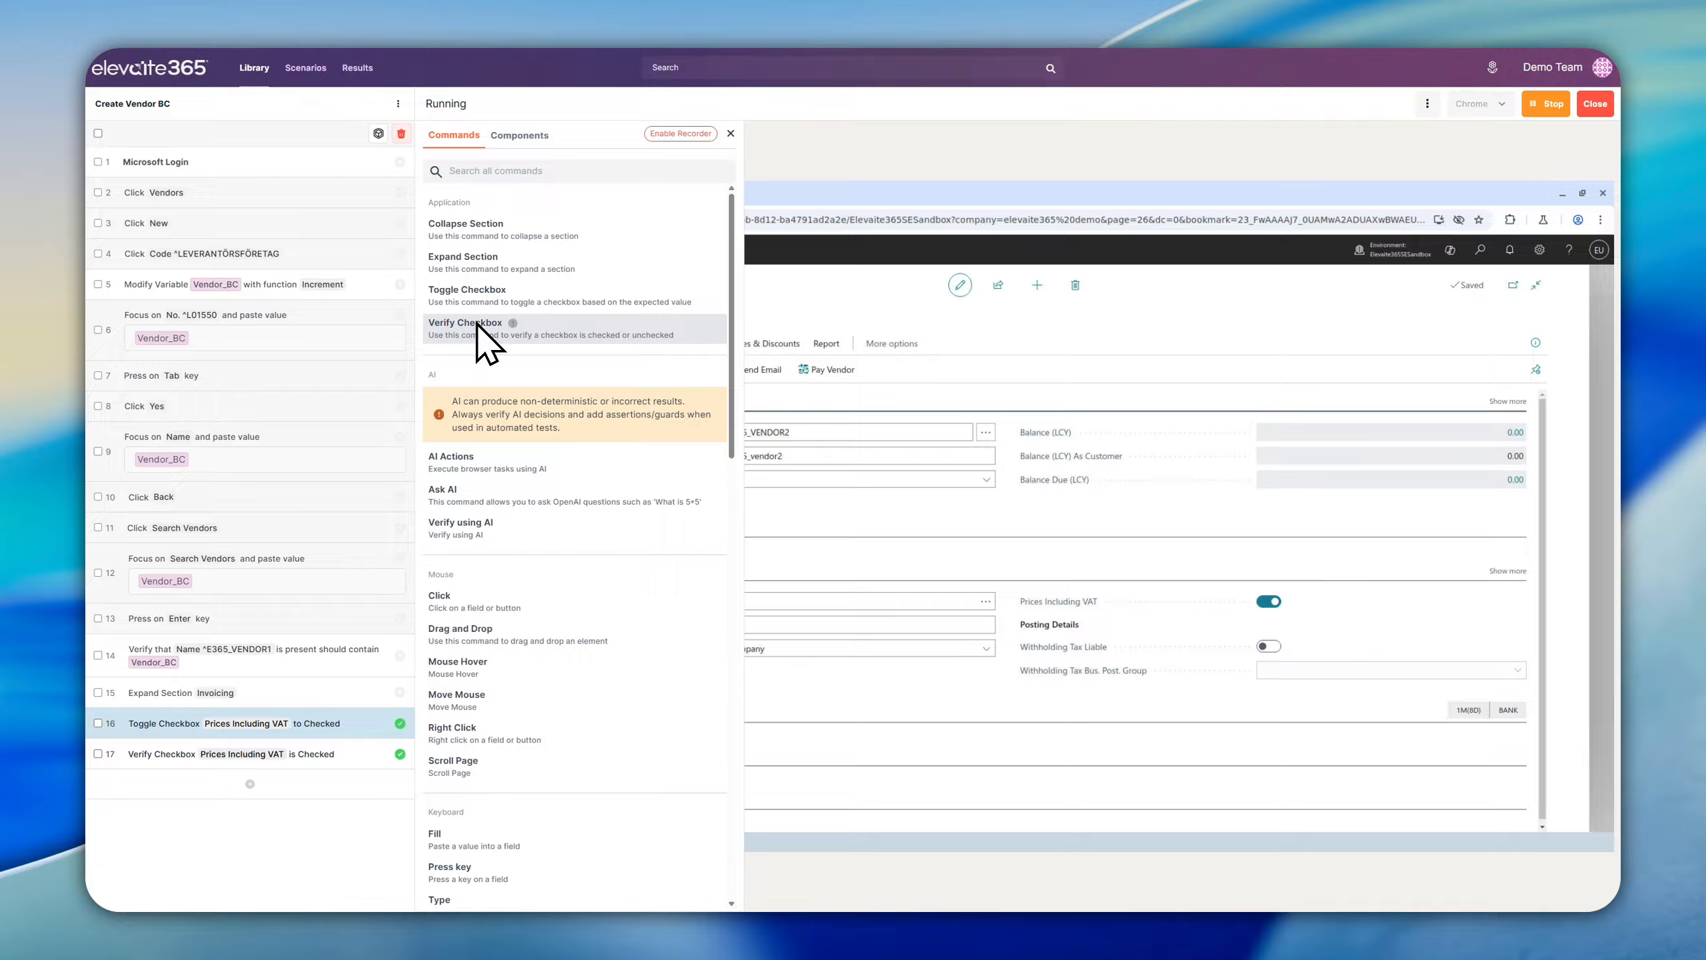
pyautogui.click(264, 859)
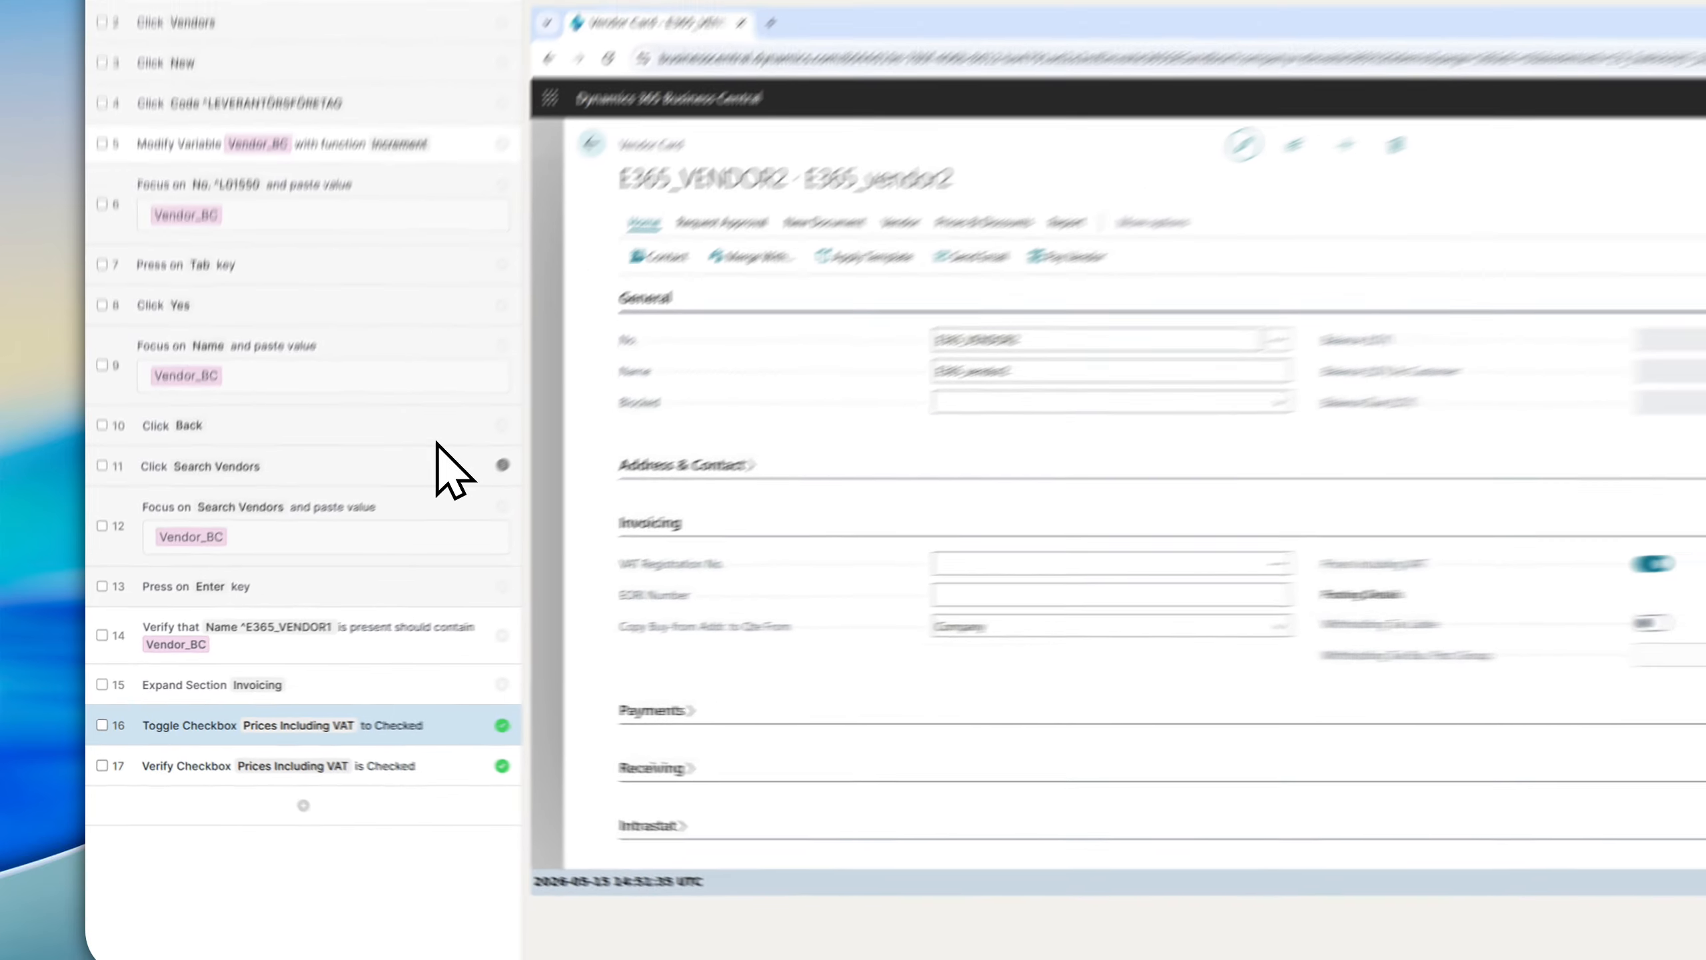